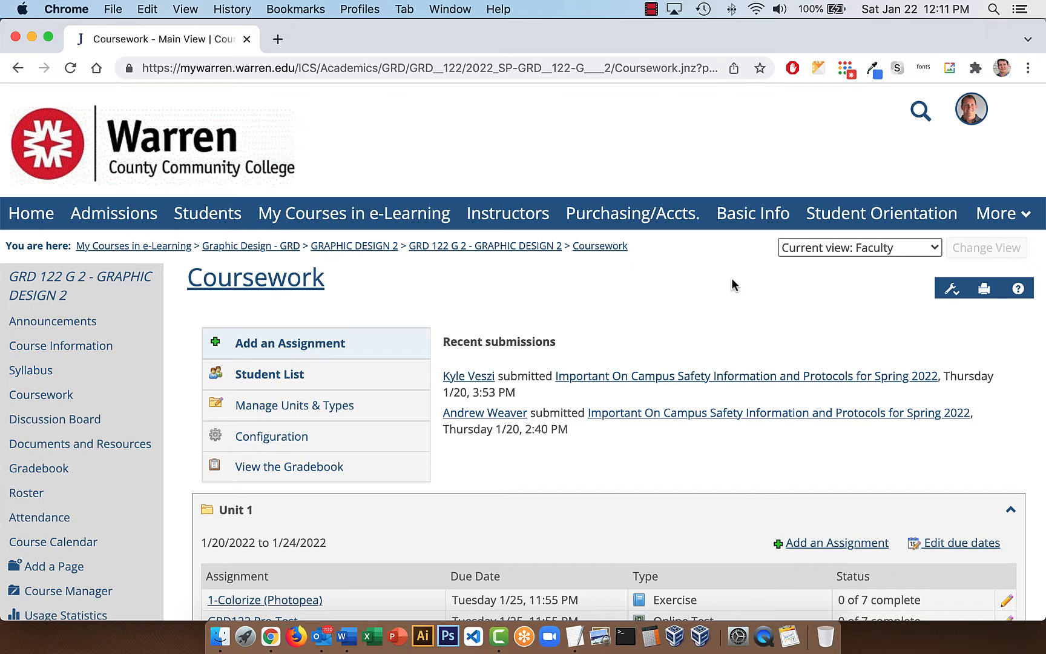
- Open photopea.com in a new browser tab
left_click(278, 39)
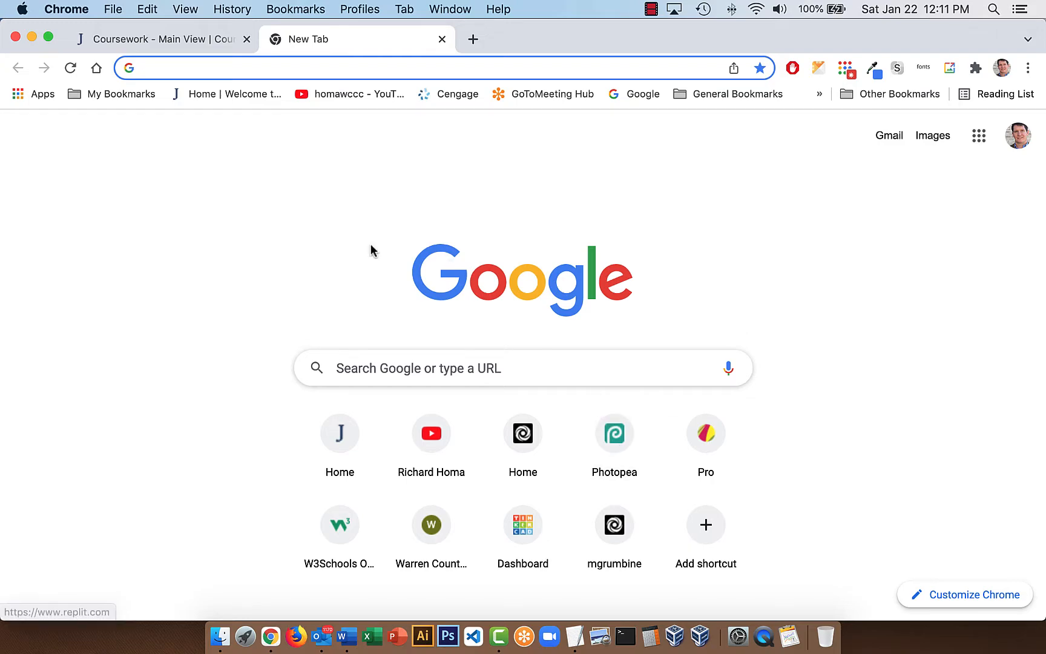
type("photpea")
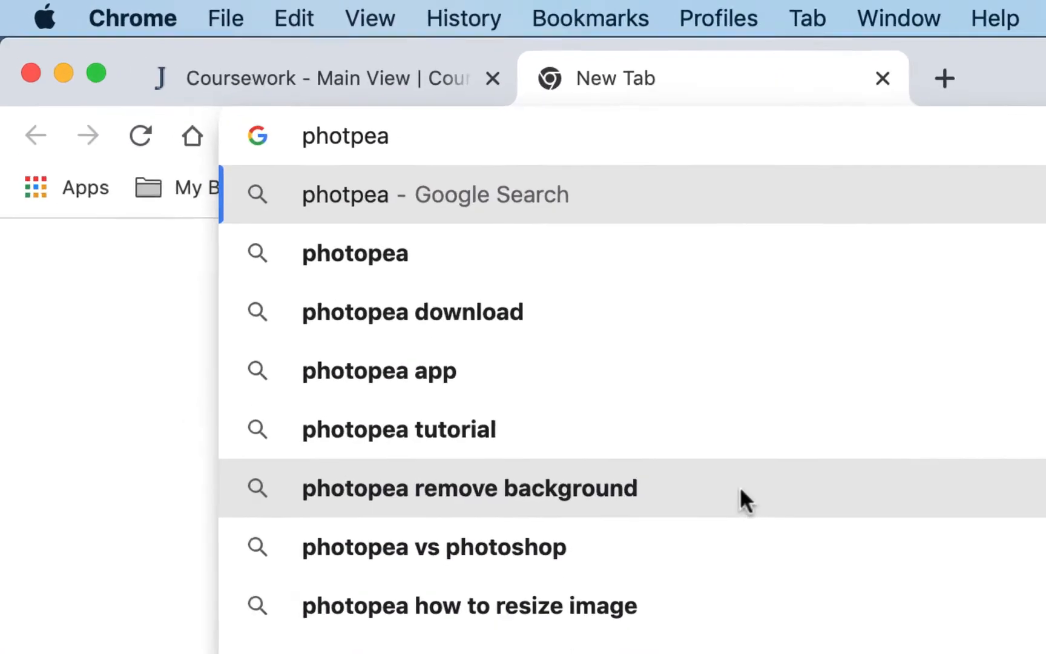
key("BackSpace")
key("BackSpace")
key("BackSpace")
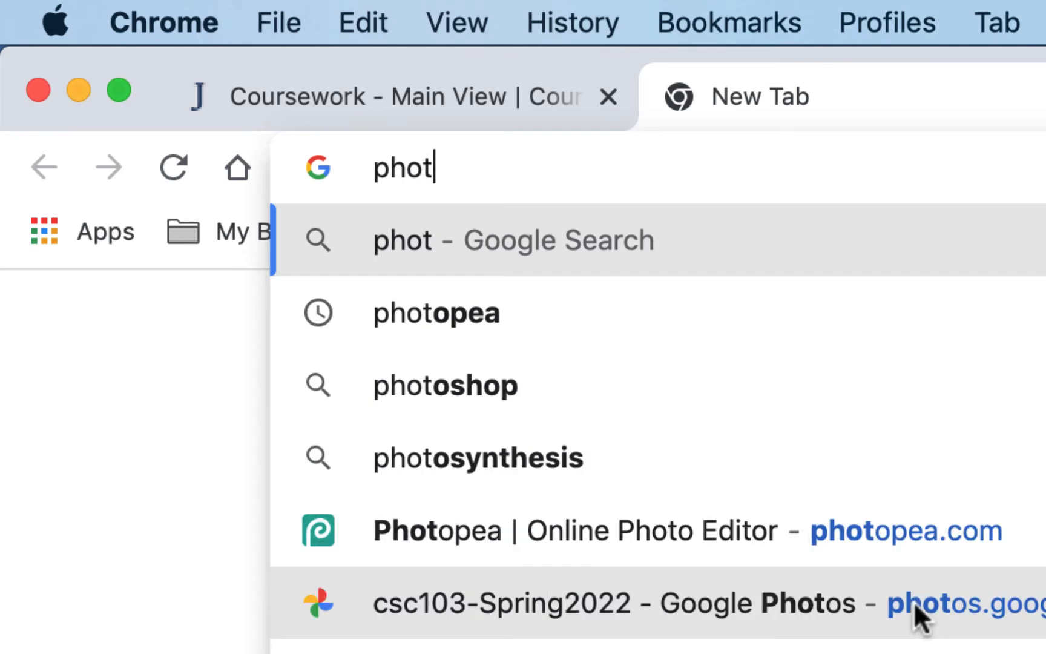
type("opea.com")
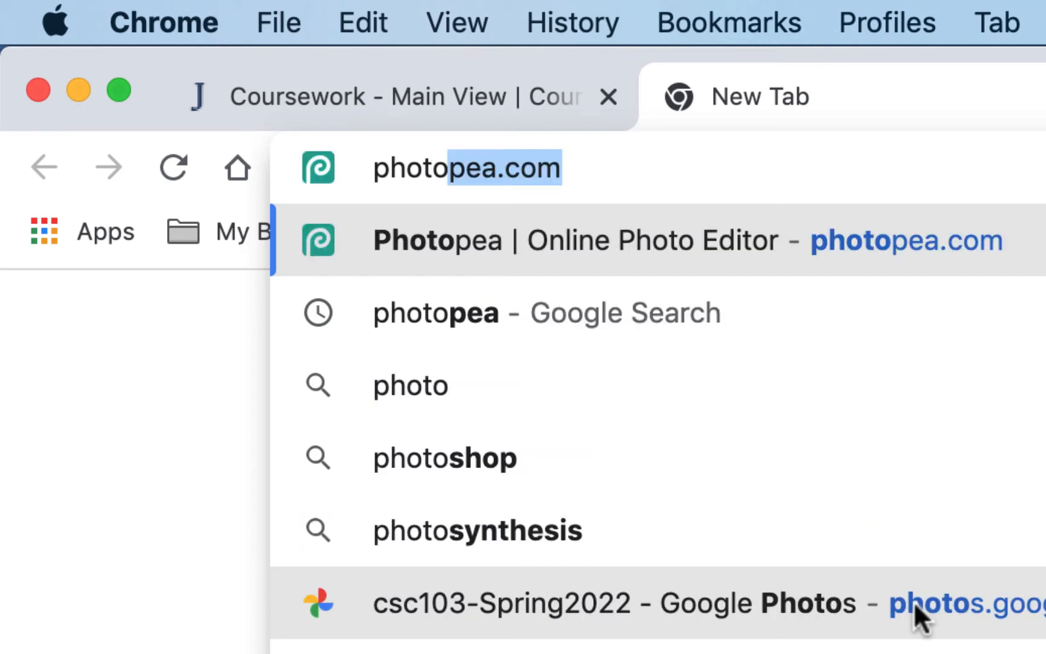
key("Return")
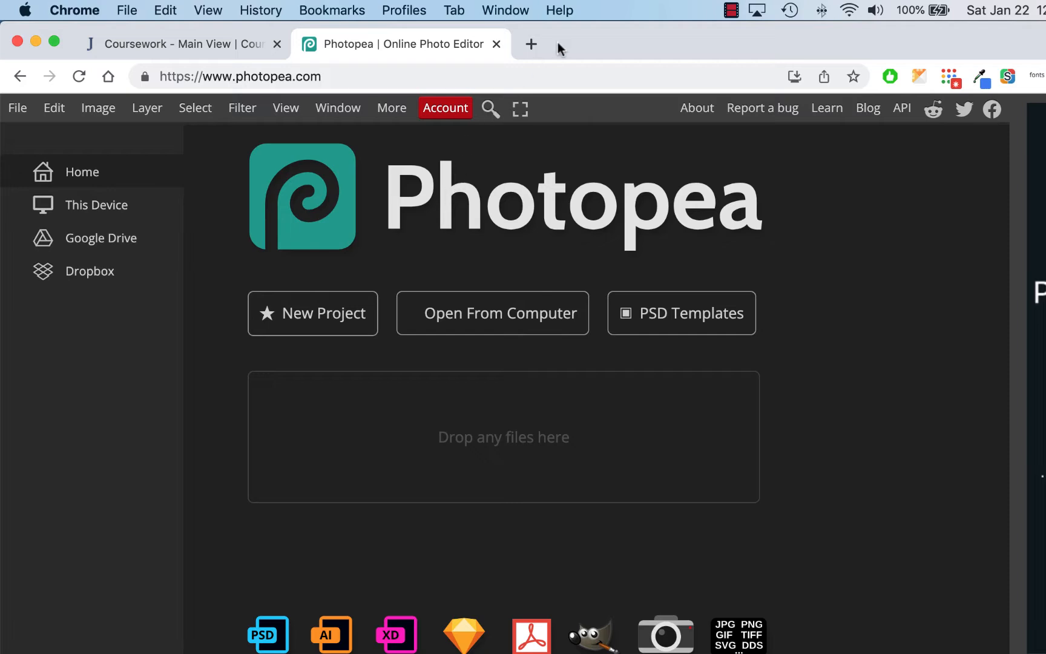
- Search Google for "black and white farm photo" in another new browser tab
left_click(531, 44)
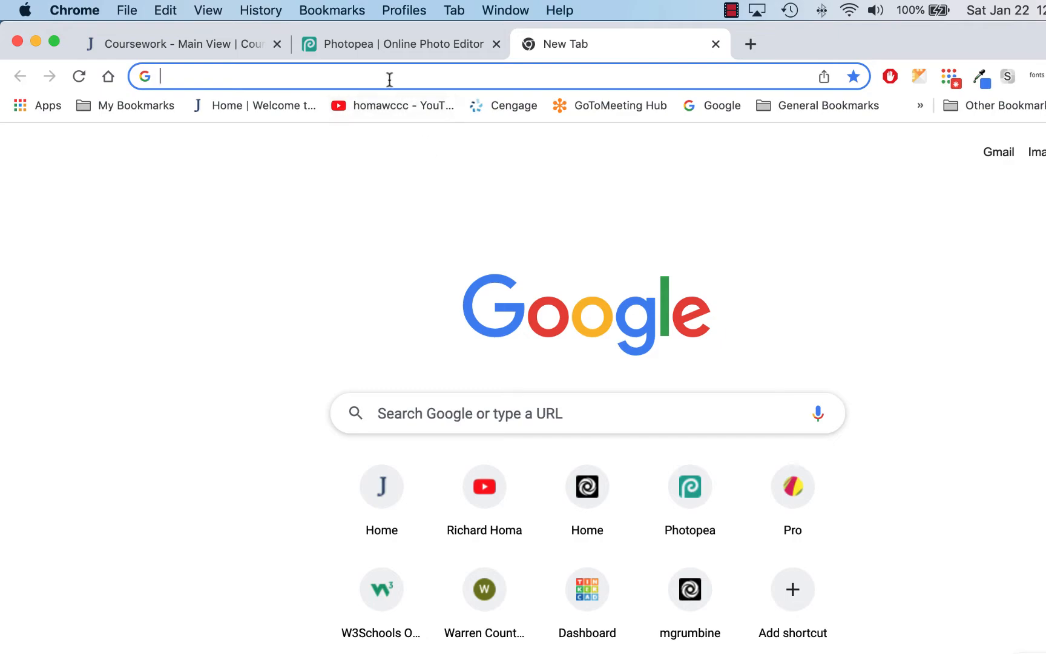
type("black")
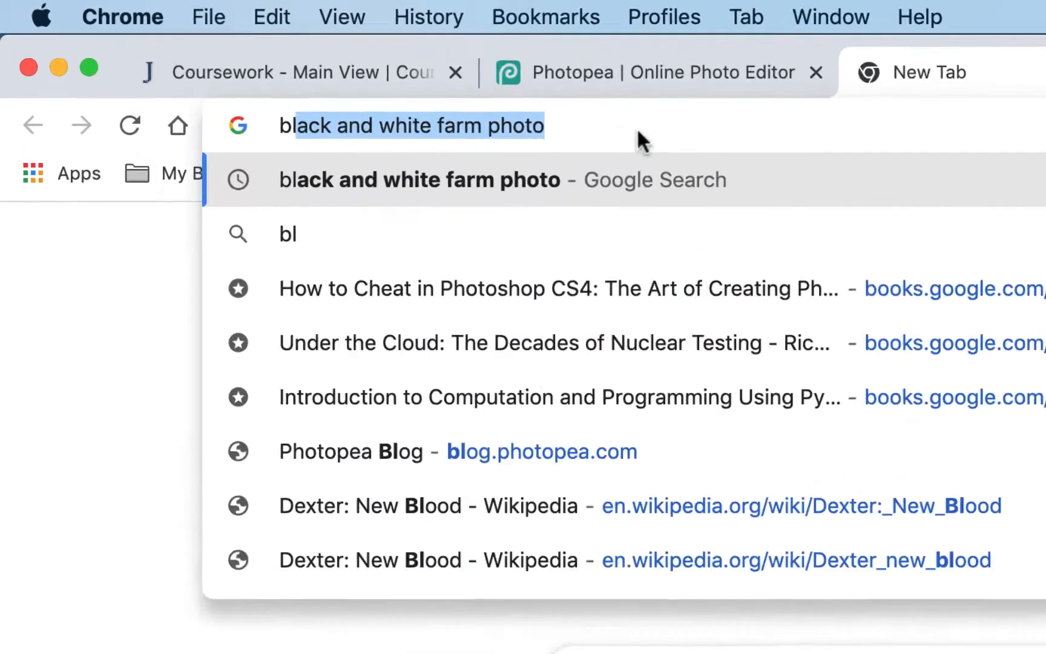
type(" and farm")
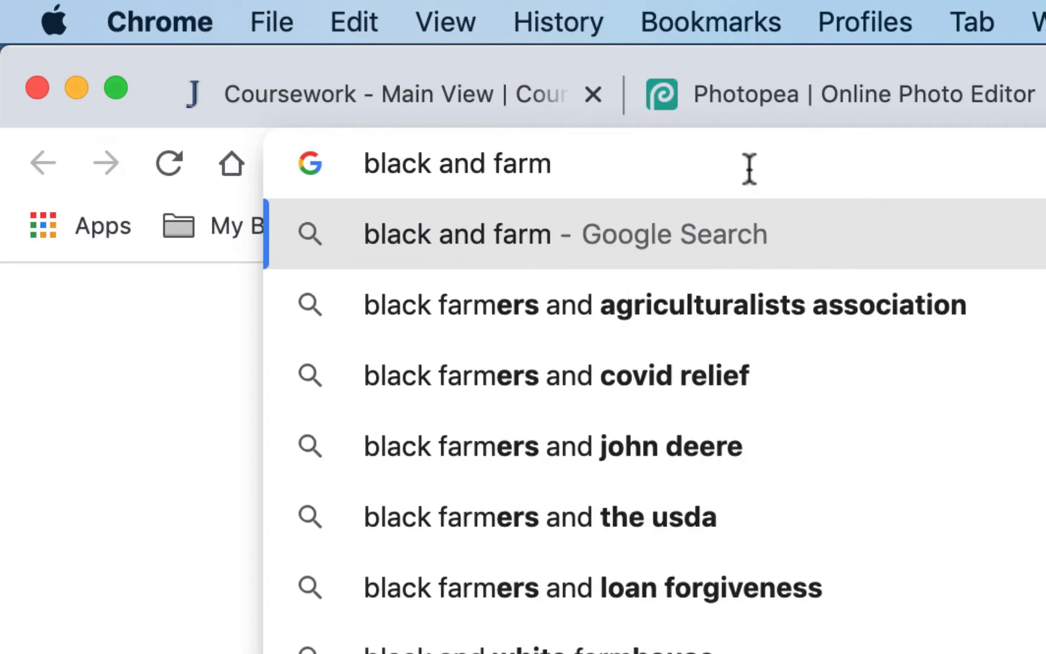
left_click(495, 158)
type("white")
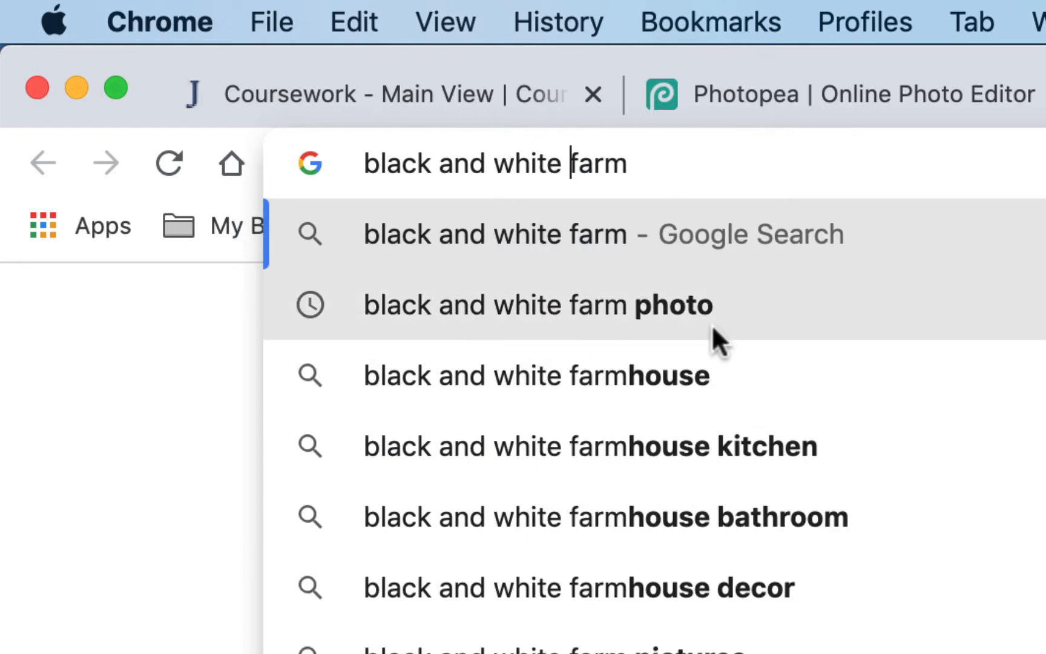
key("Down")
left_click(706, 305)
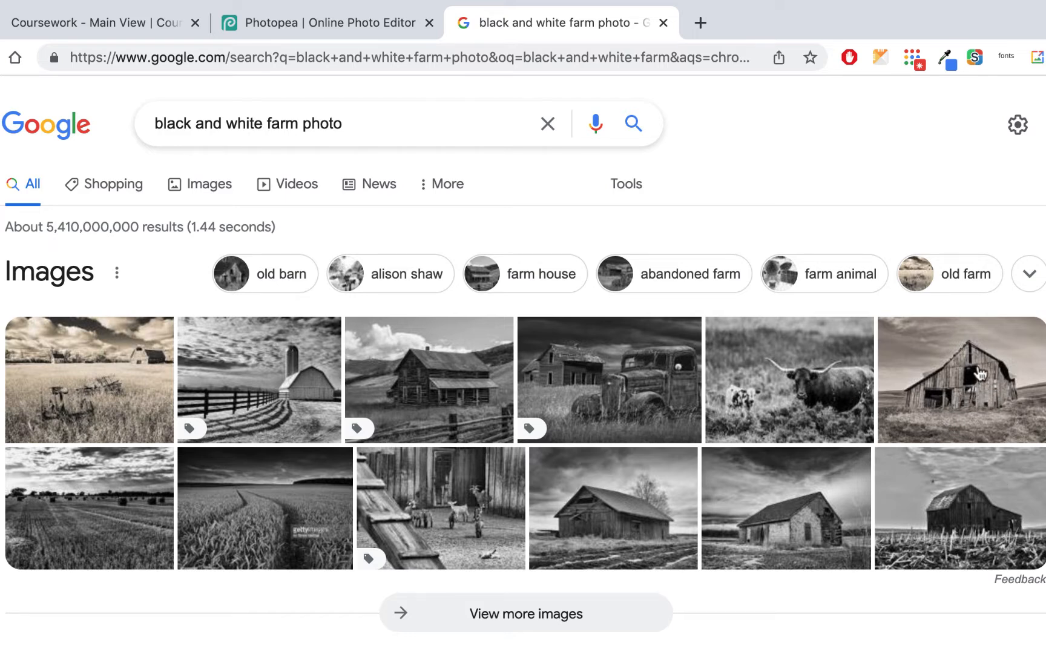
- Find the old wooden barn picture from iStock among the image results and copy the image
left_click(222, 191)
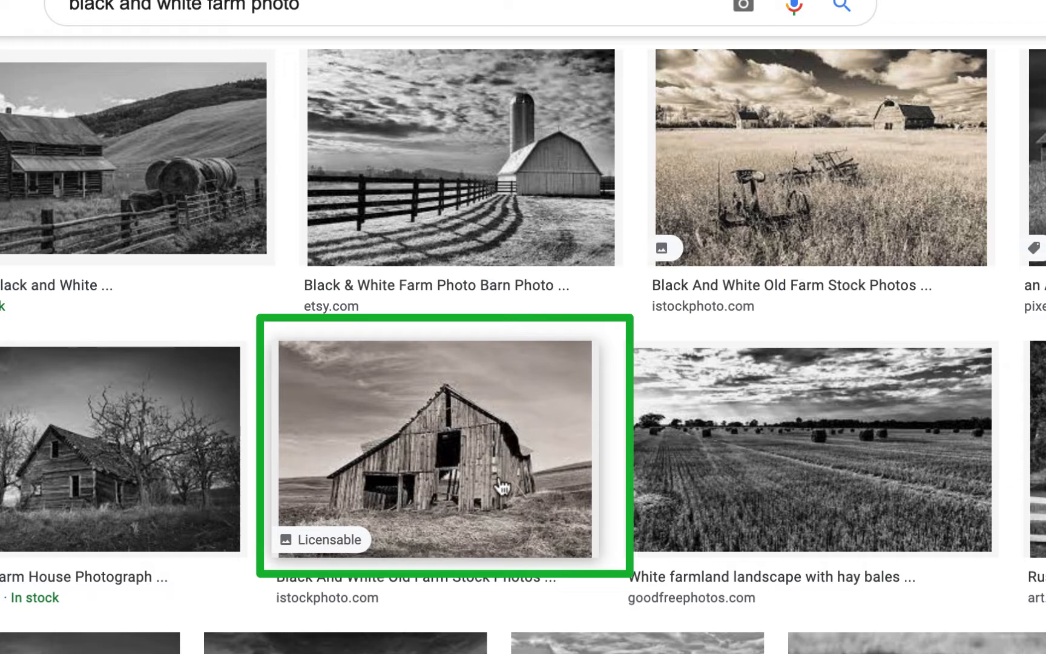
left_click(502, 435)
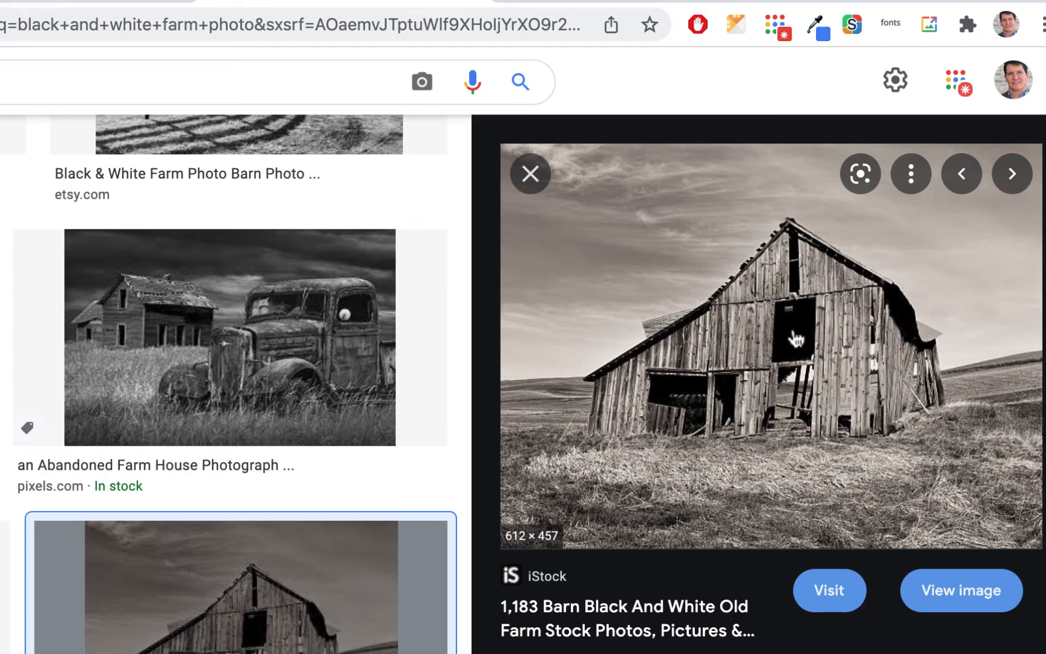
right_click(827, 311)
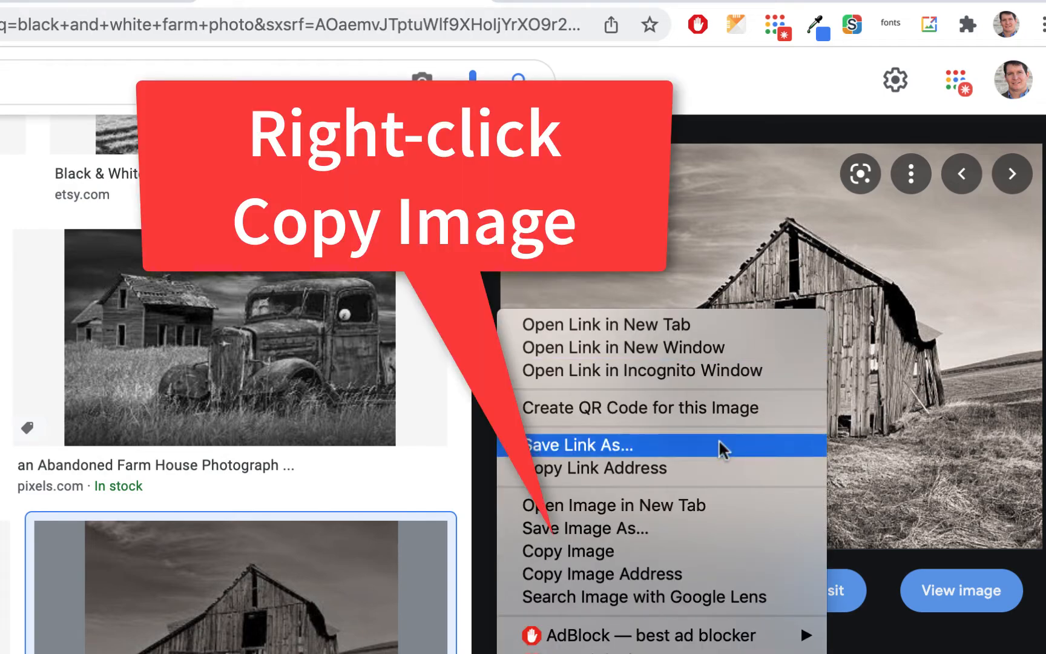
left_click(600, 549)
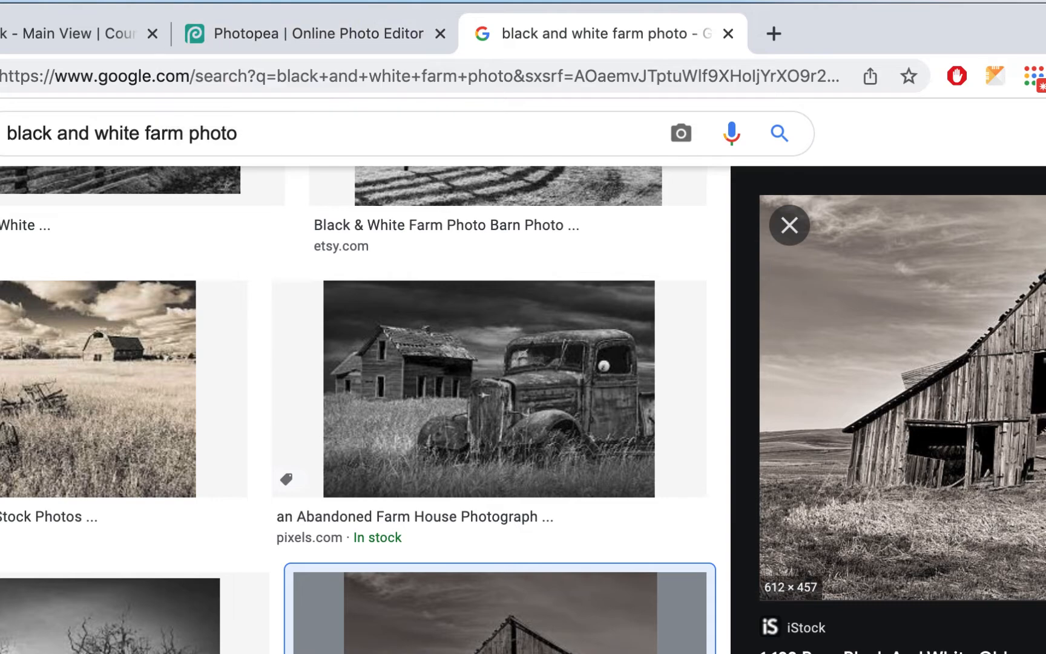
- Switch to Photopea and create a new 612 × 457 pixel project named 1colorize-farm-rh with a white background
left_click(308, 32)
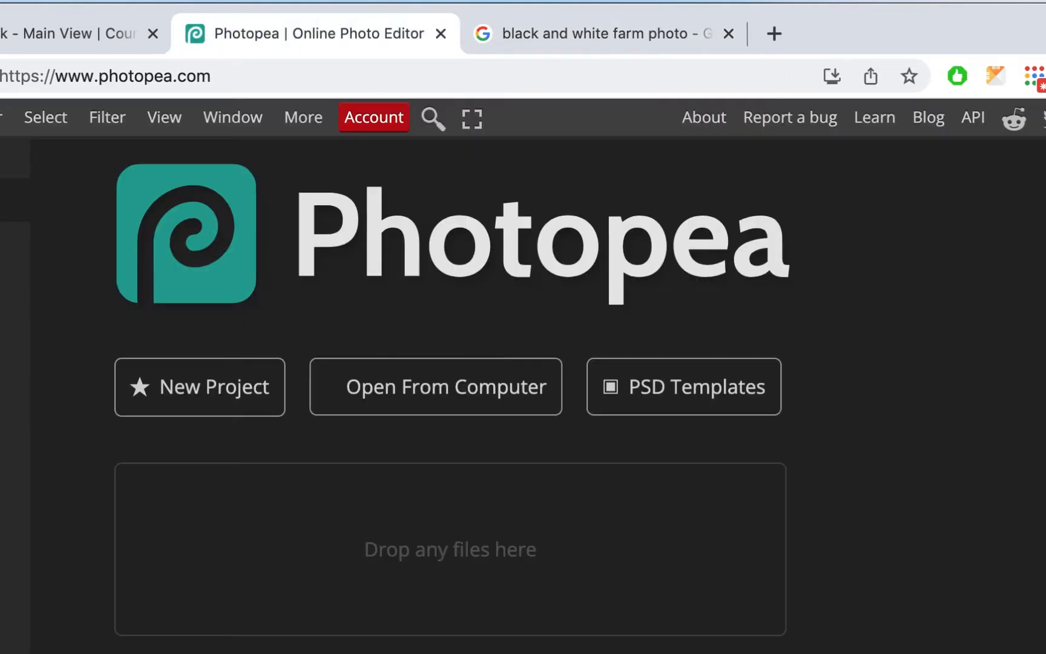
left_click(22, 118)
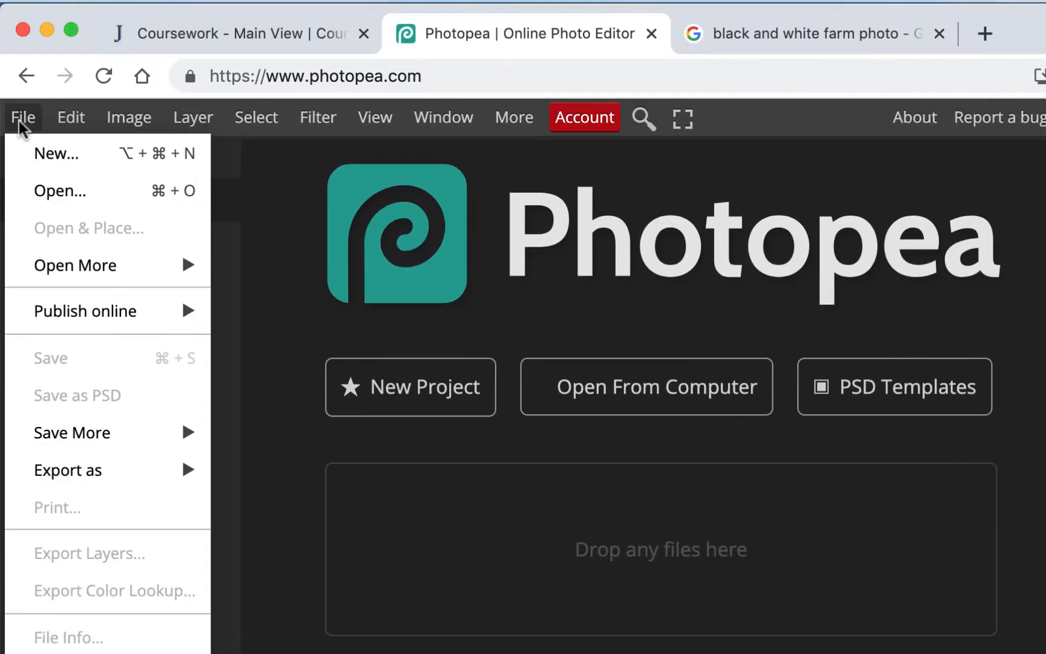
left_click(27, 155)
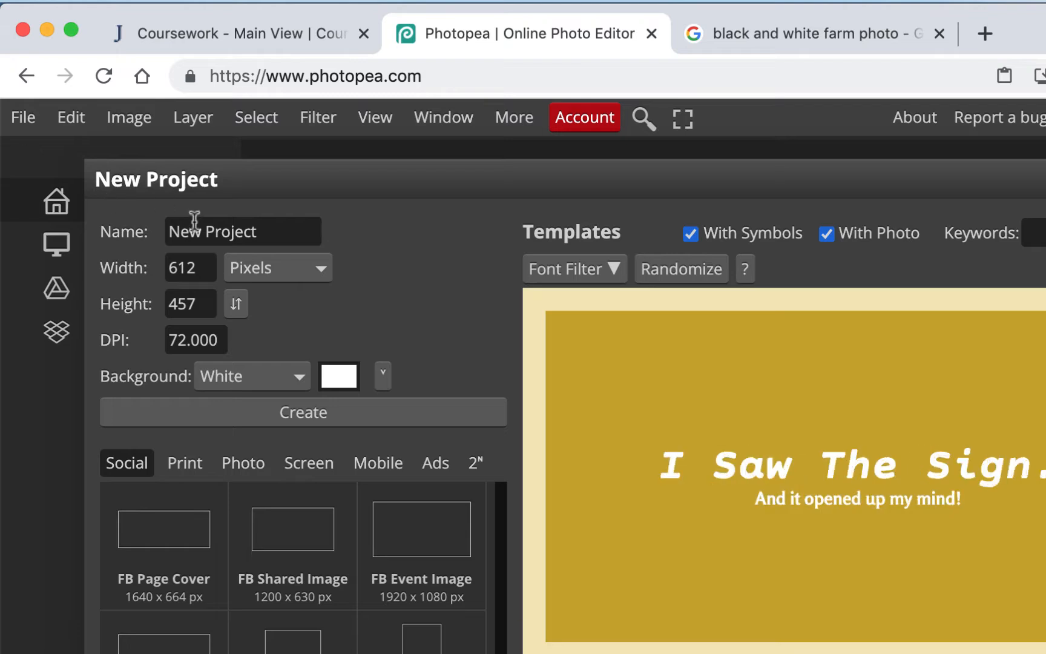
left_click(270, 231)
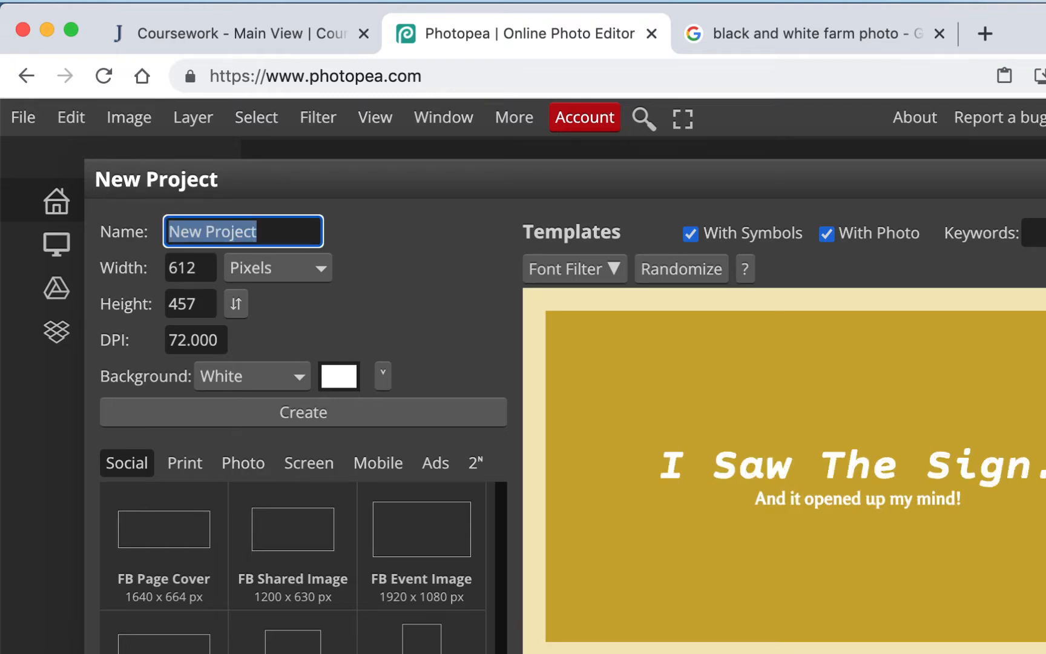
type("1coloriz")
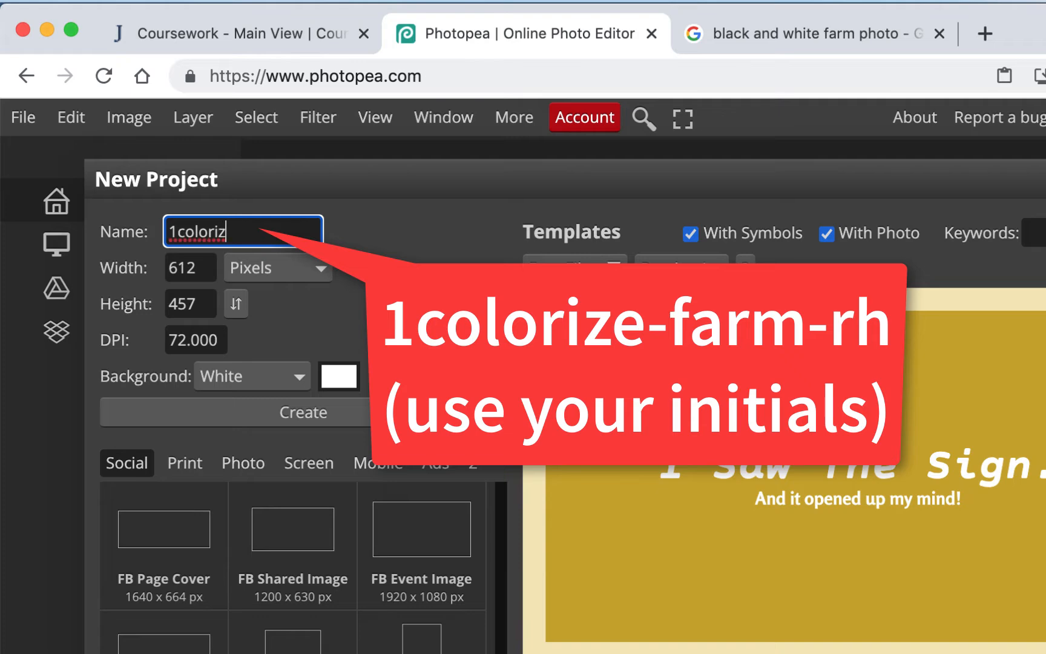
type("e-farm-rh")
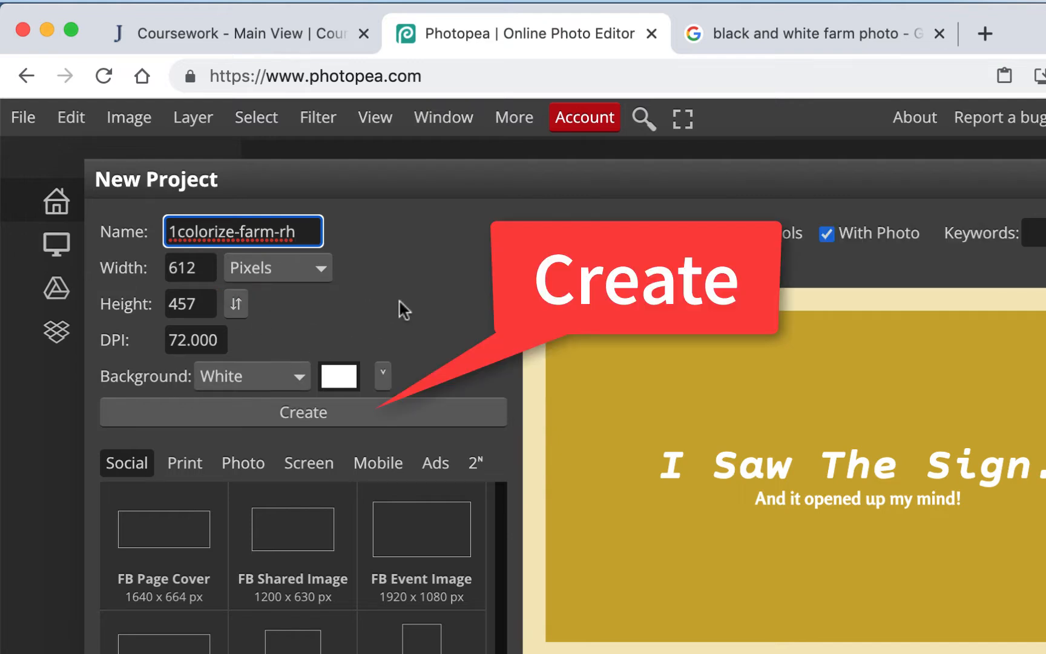
left_click(317, 417)
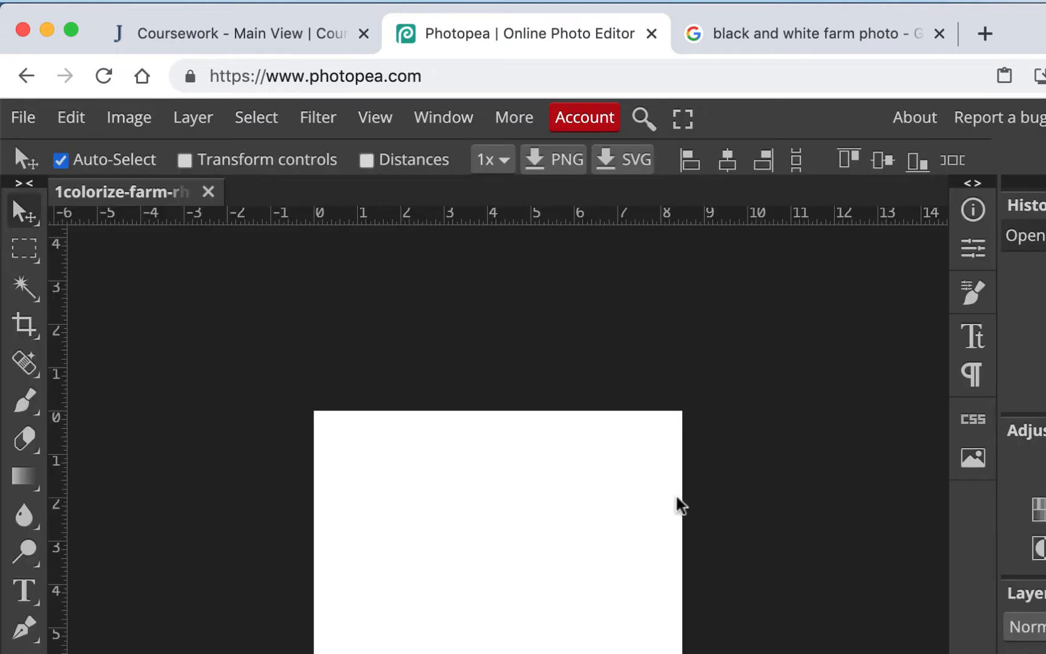
- Paste the copied barn image into the new project
left_click(75, 116)
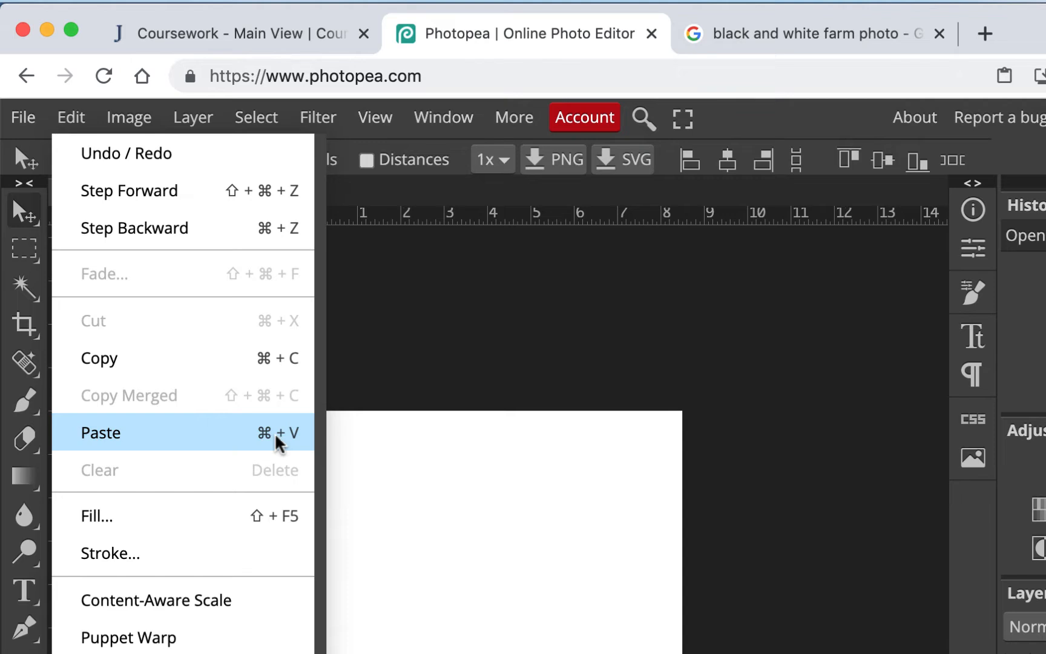
left_click(609, 263)
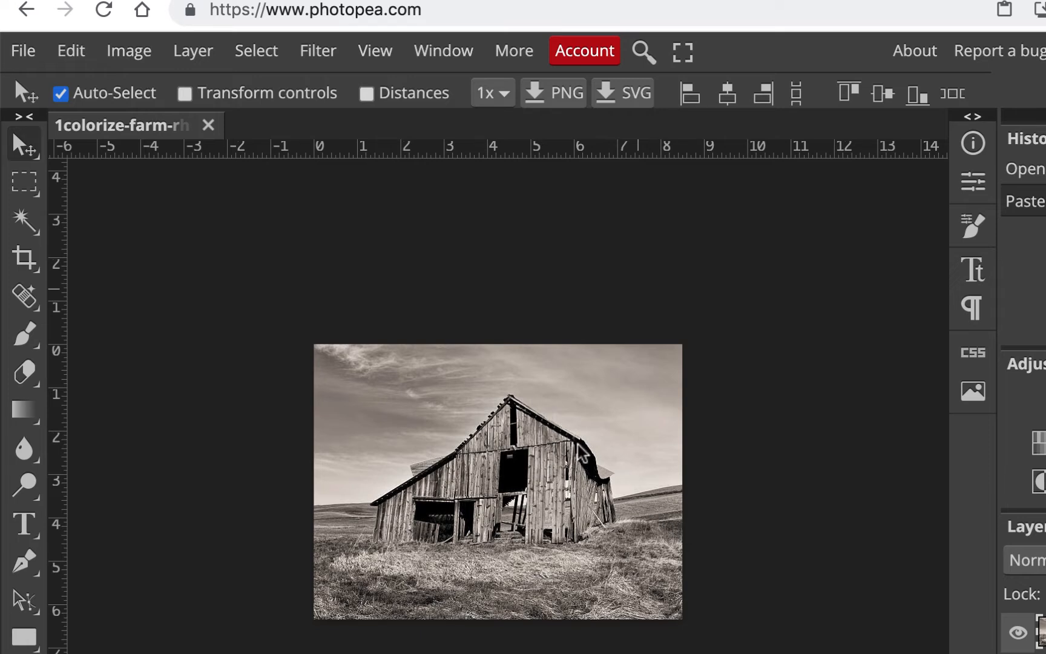
key("ctrl+plus")
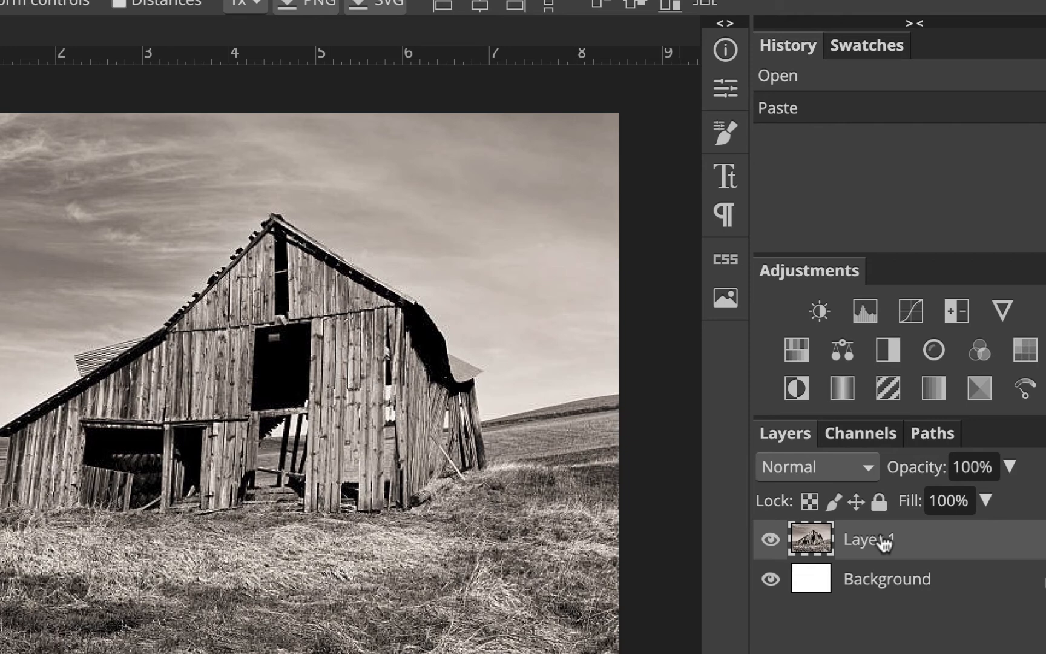
- Rename the pasted image's layer as "barn photo"
double_click(885, 542)
type("ba")
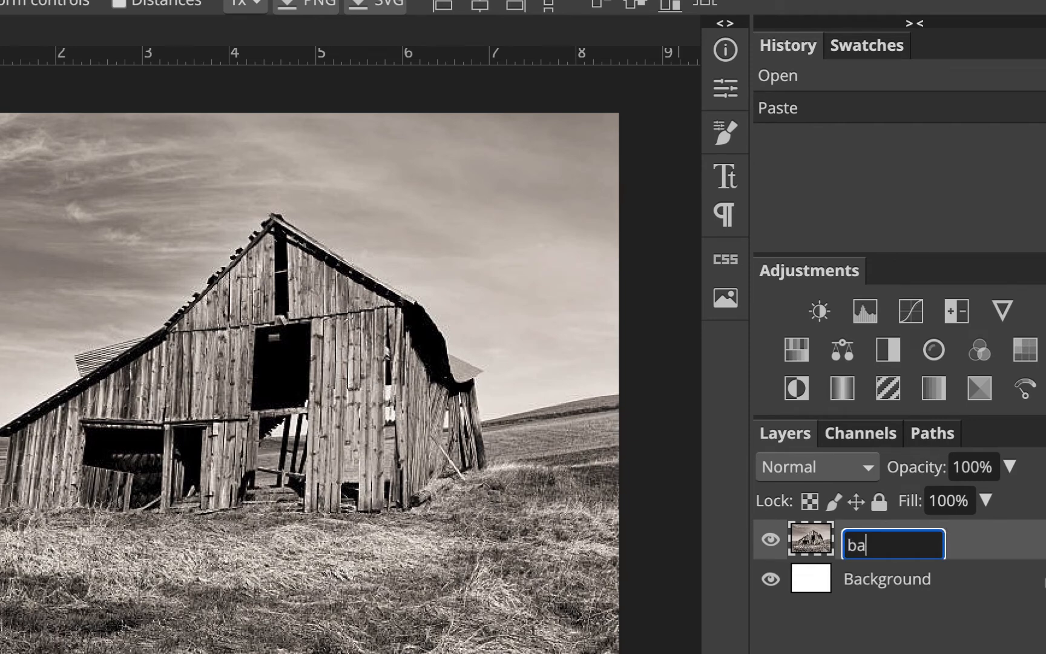
type("rn photo")
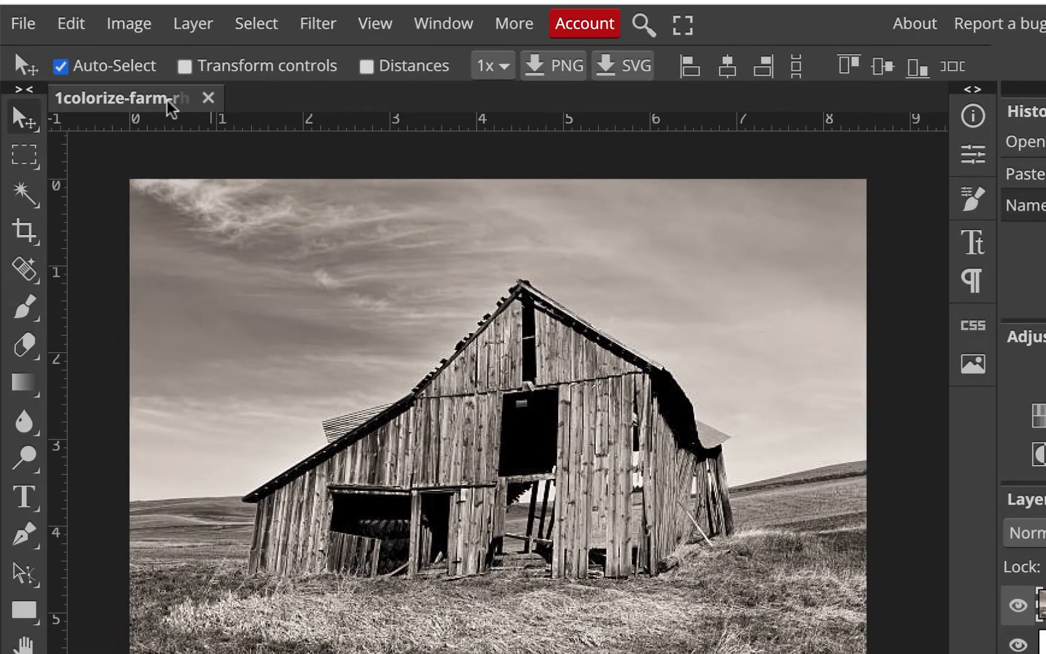
double_click(170, 107)
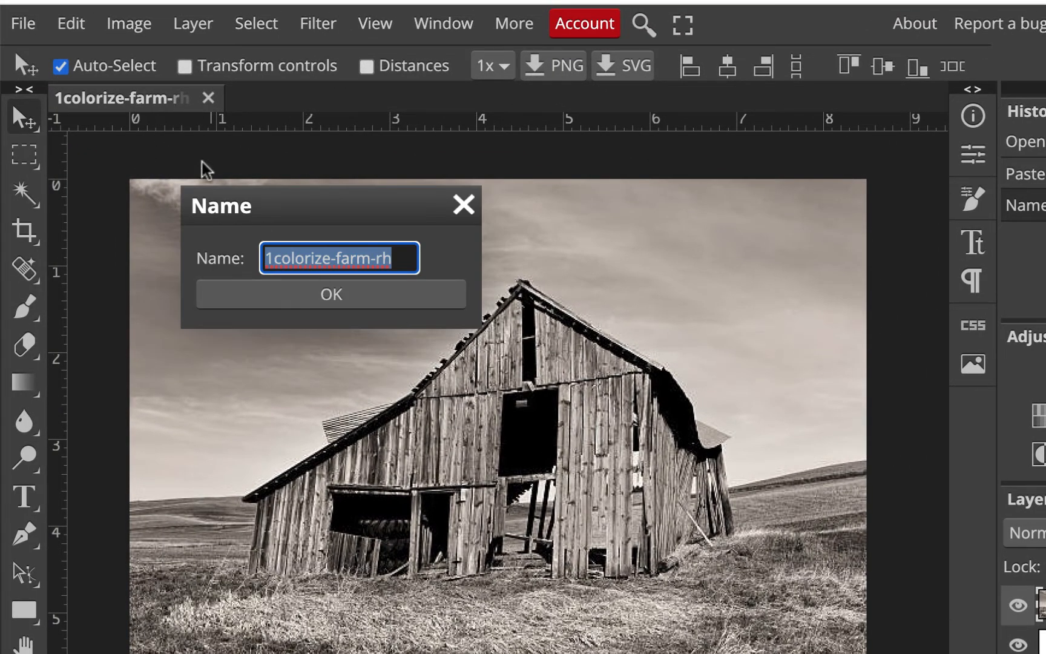
left_click(916, 176)
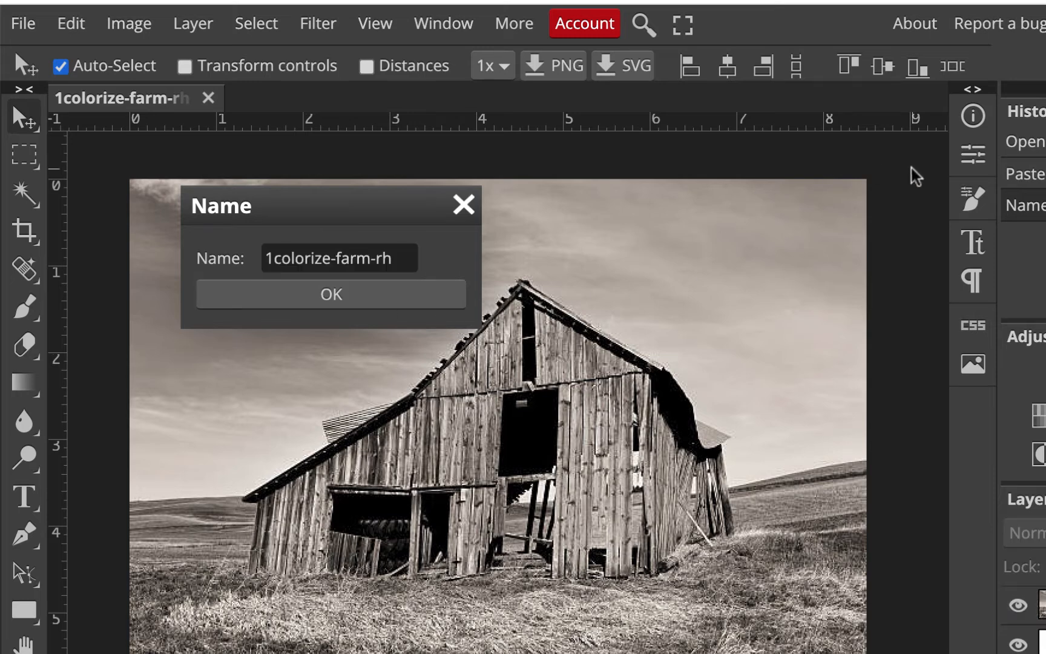
left_click(466, 207)
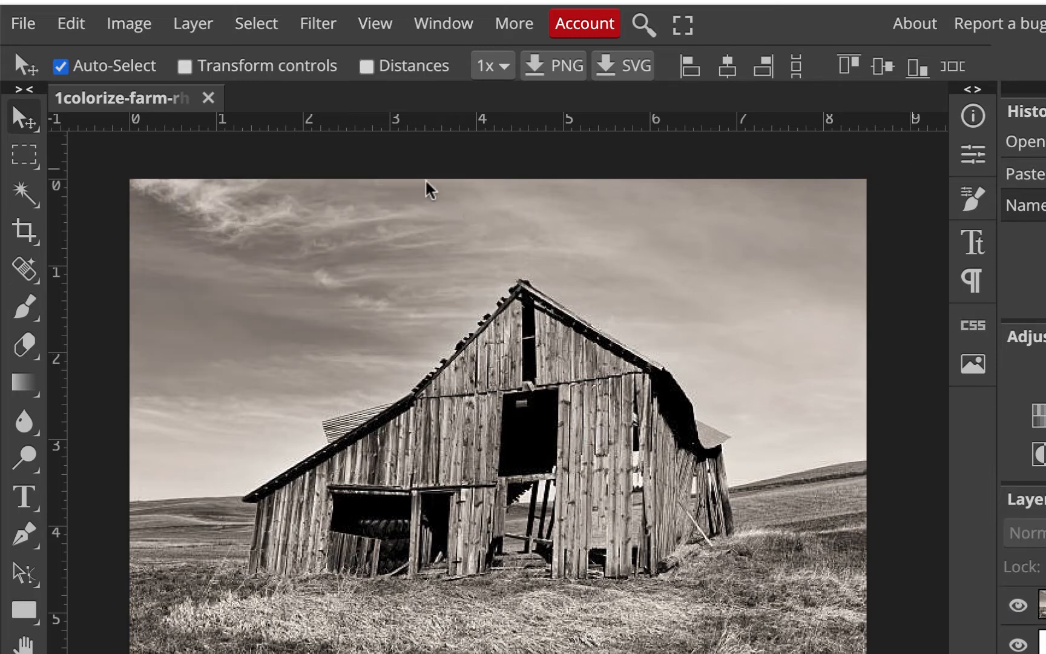
- Save the project as the PSD file 1colorize-farm-rh.psd in the Notes folder inside grd122g2
left_click(15, 24)
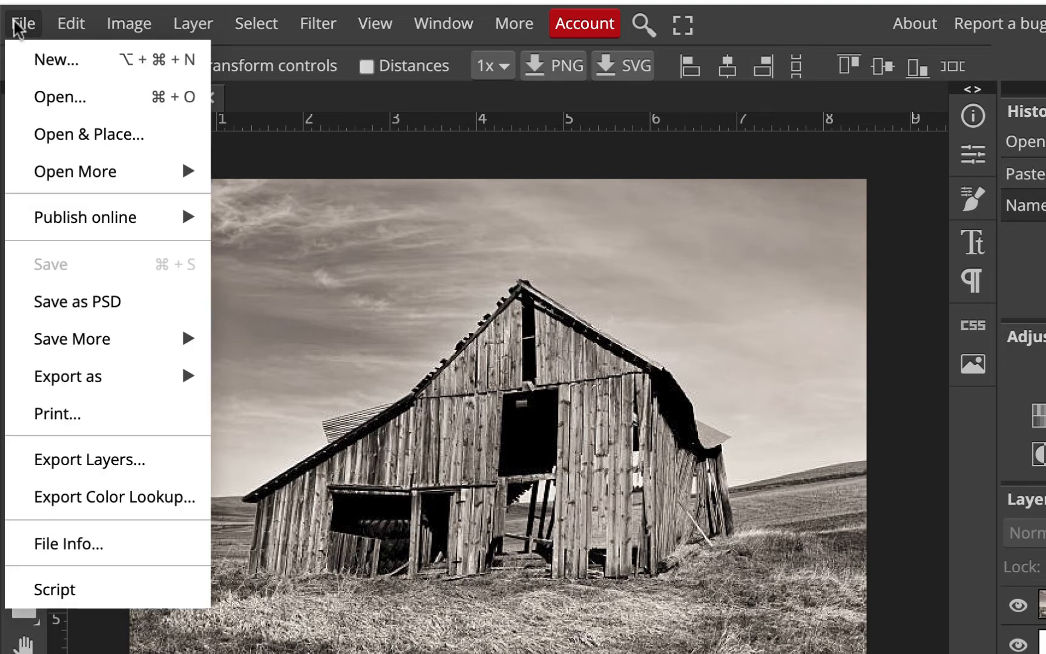
left_click(89, 316)
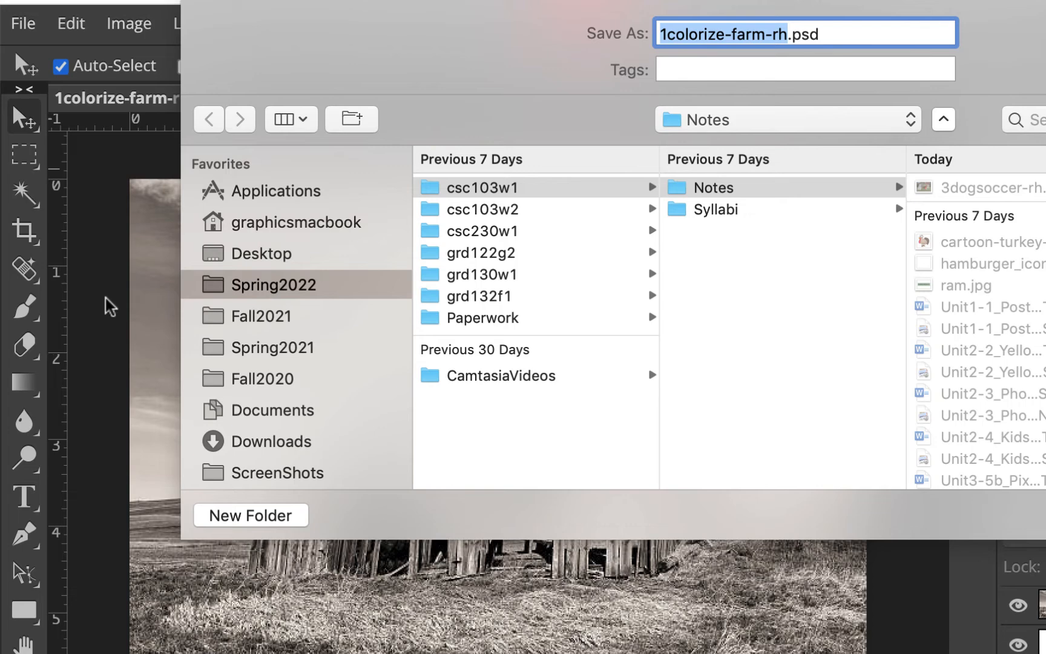
left_click(514, 258)
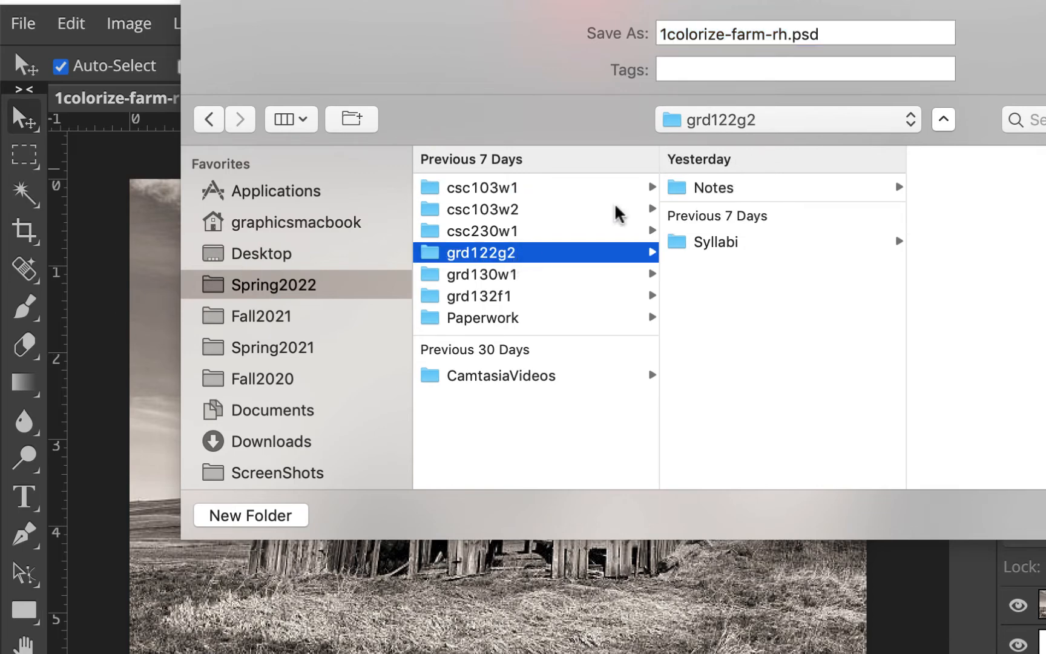
left_click(729, 193)
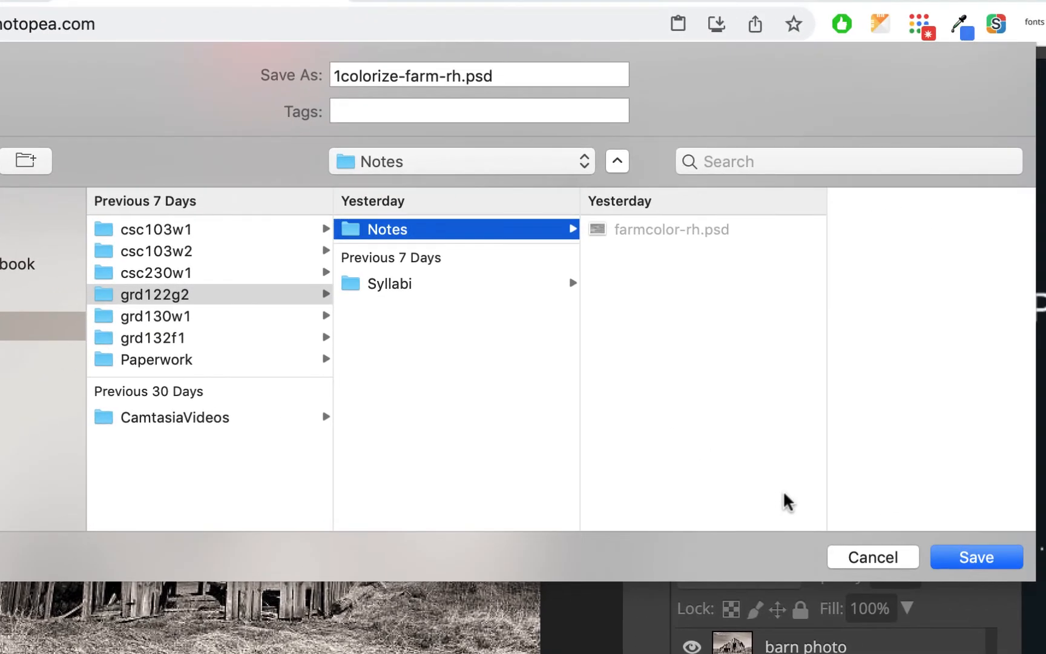
left_click(975, 552)
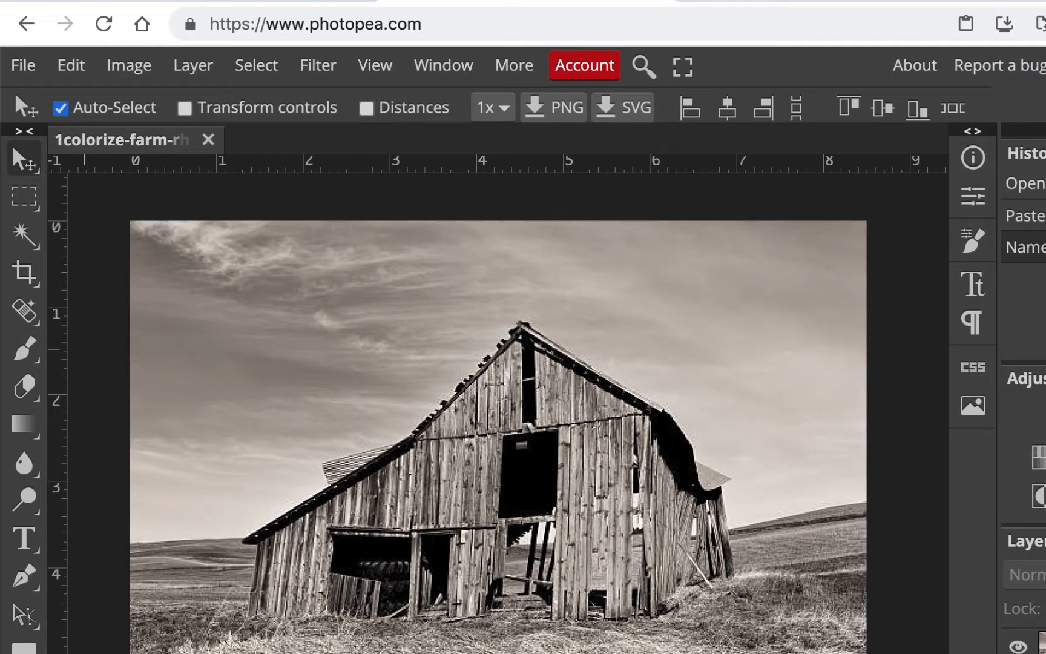
- Publish the project online as a PSD at Photopea.com under a public URL
left_click(23, 64)
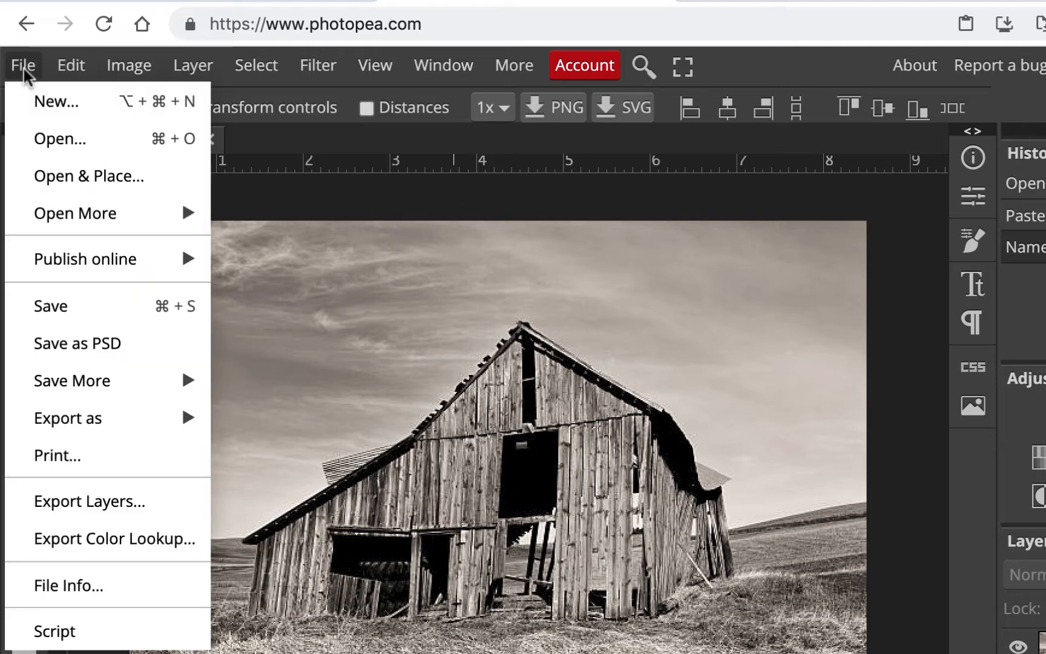
mouse_move(43, 270)
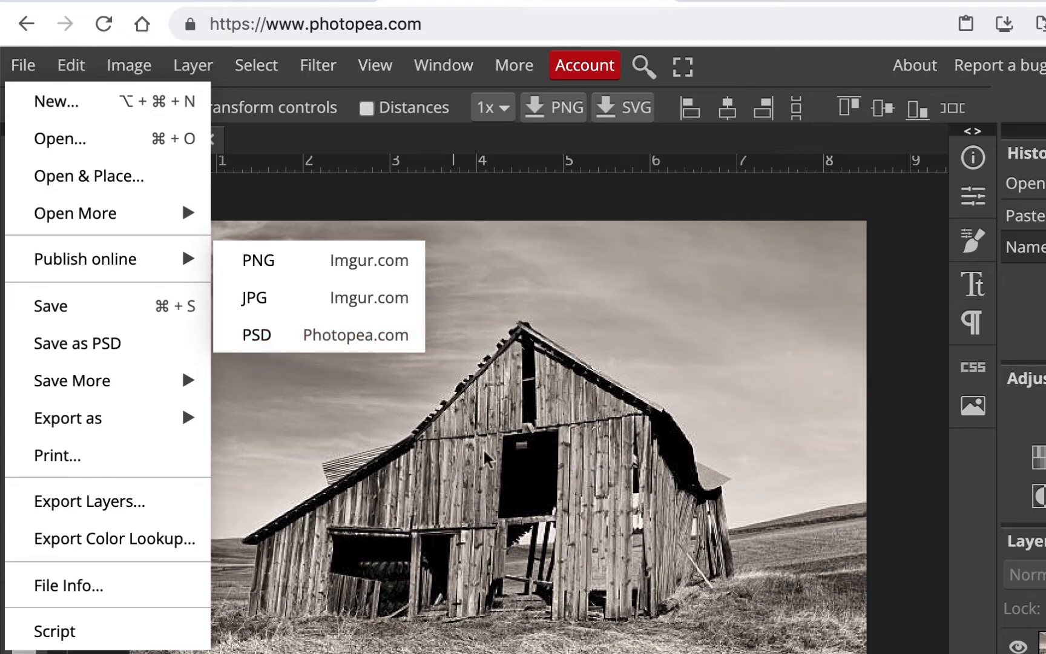
left_click(367, 335)
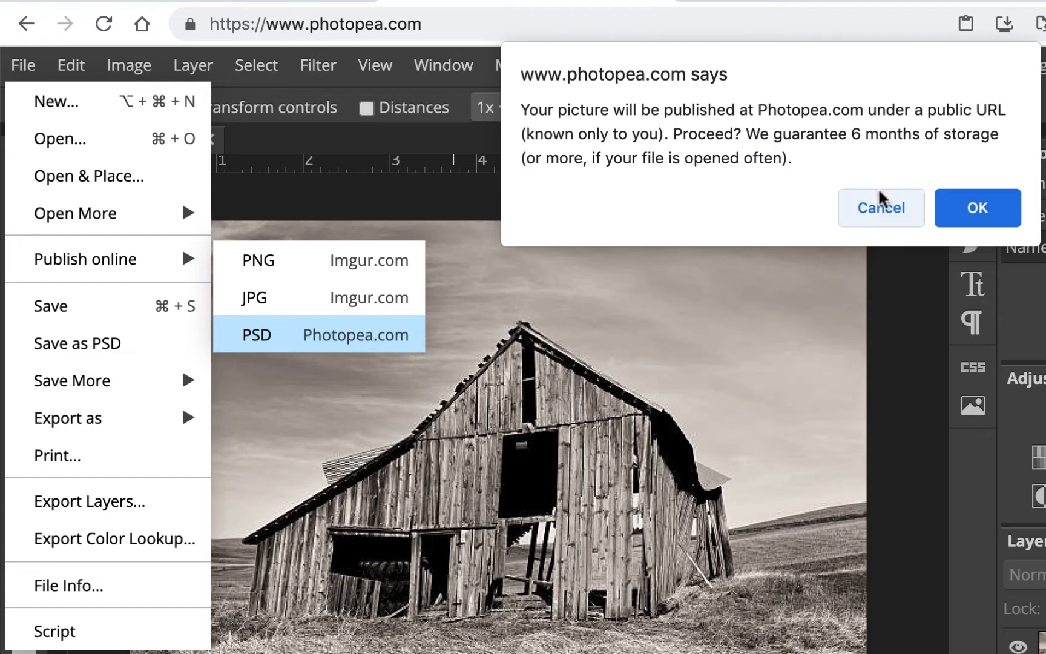
left_click(953, 215)
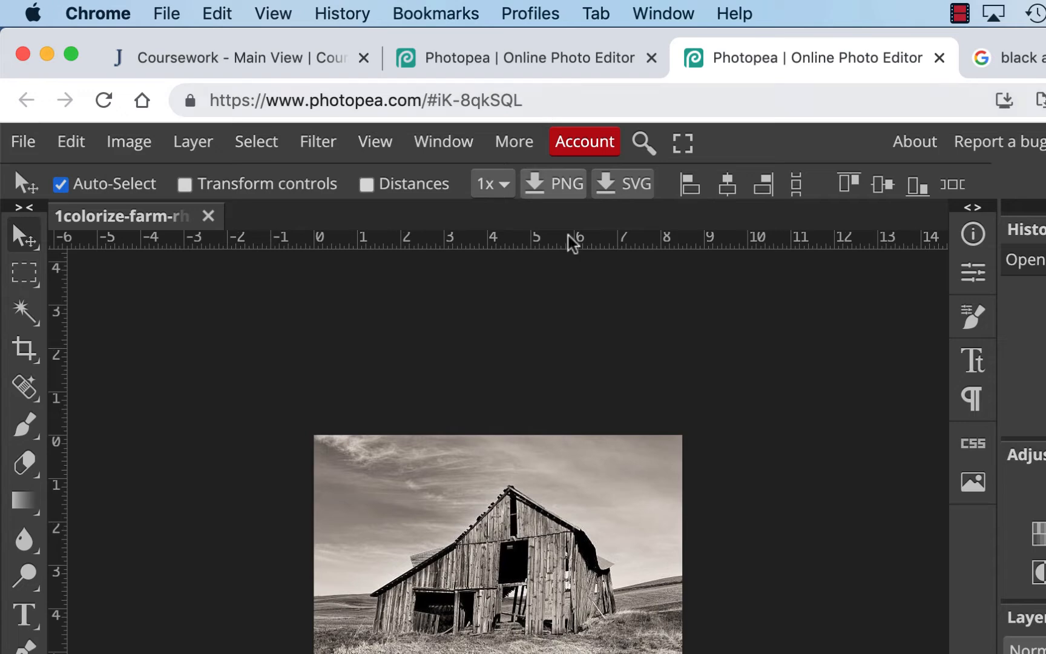
- Compare the original project with its published copy, then close the original's browser tab without saving and keep the published copy open
left_click(541, 59)
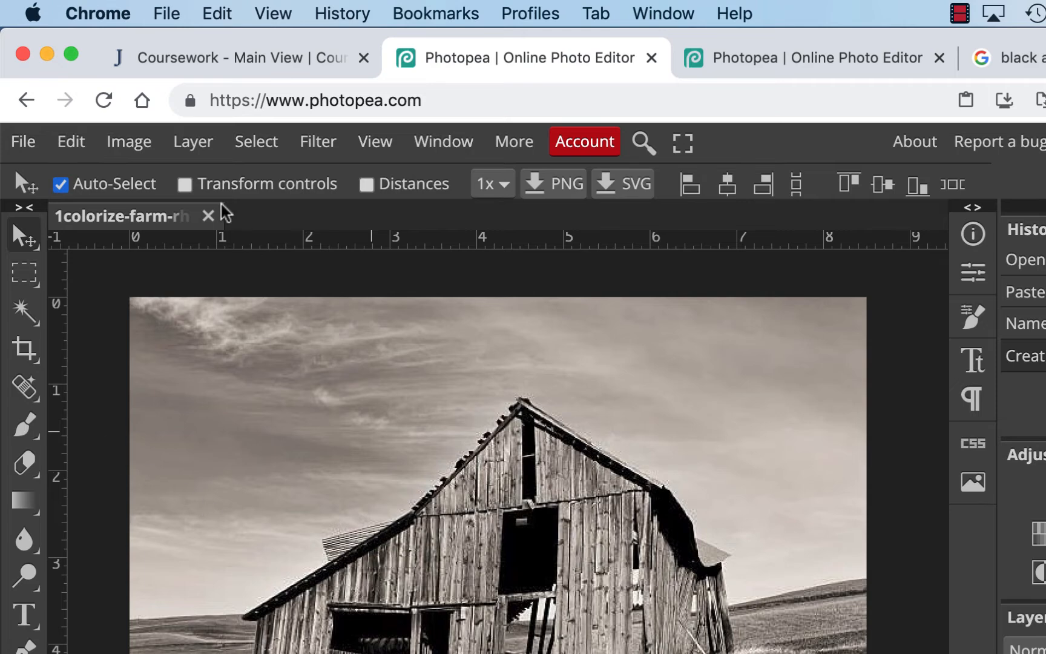
left_click(815, 62)
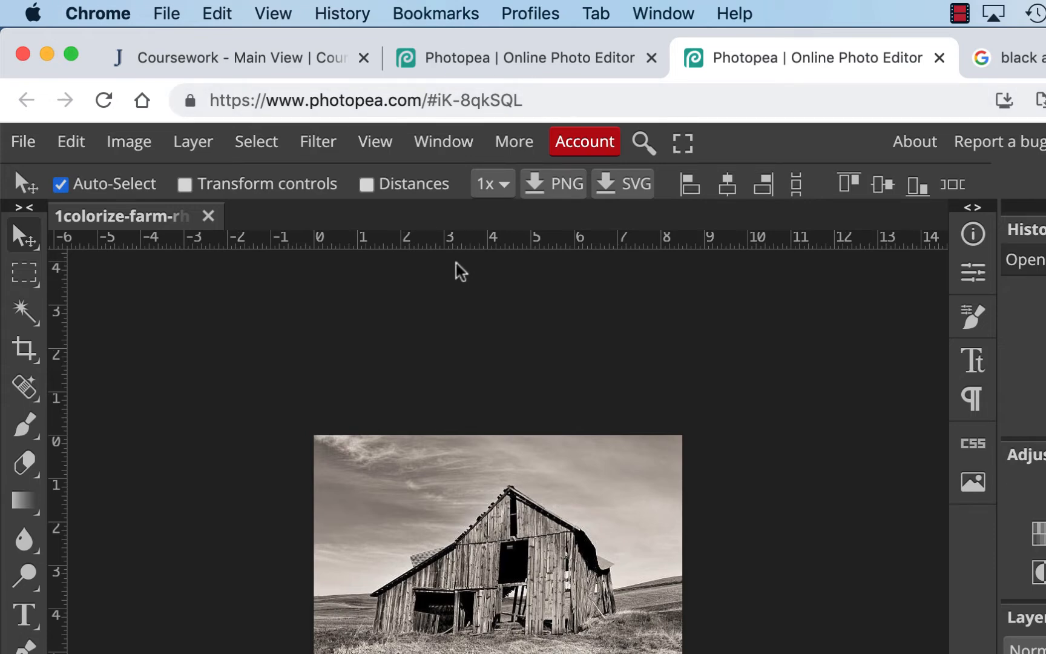
left_click(565, 60)
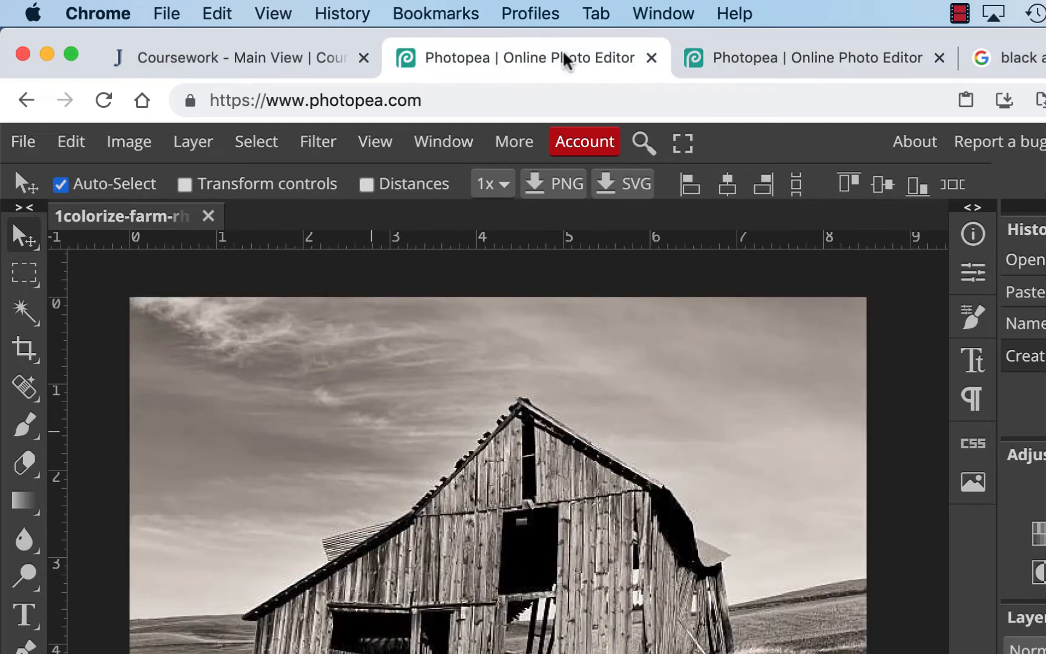
left_click(789, 57)
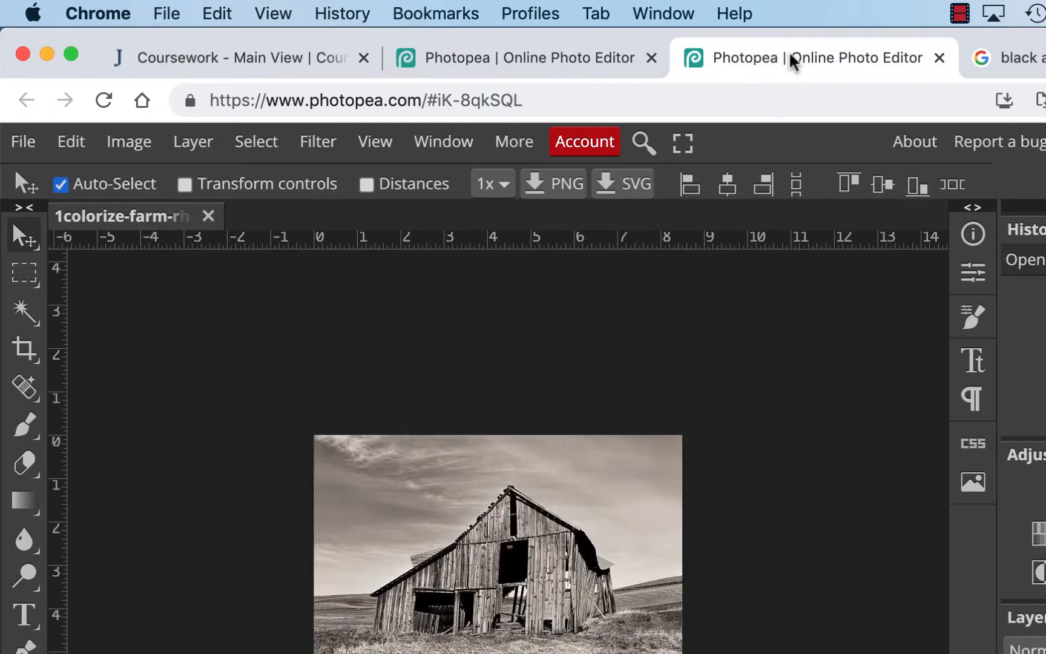
left_click(651, 59)
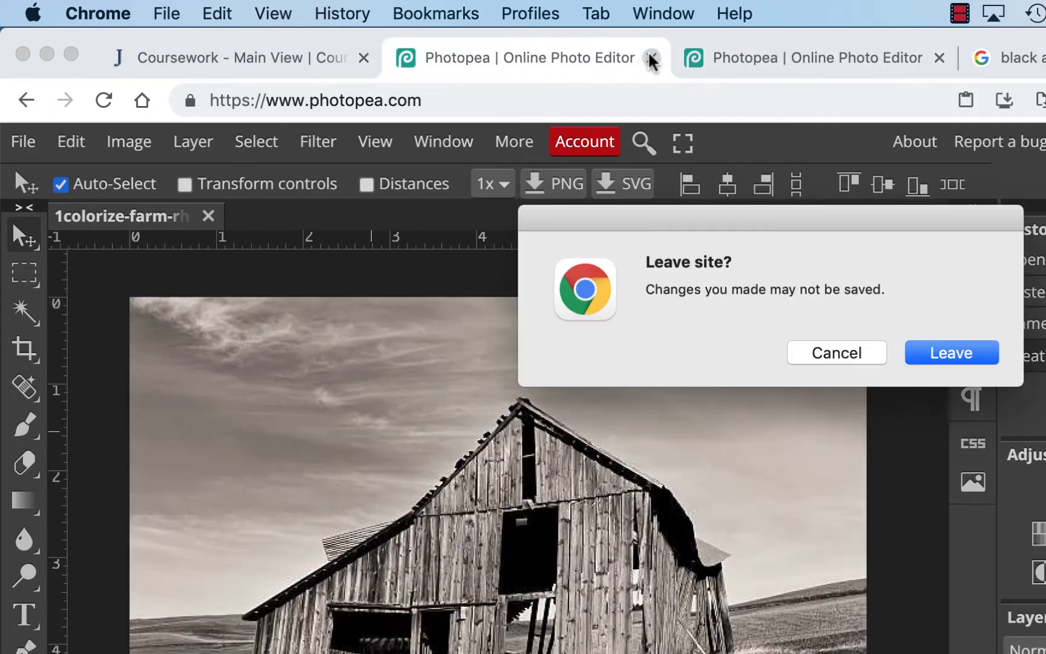
left_click(961, 351)
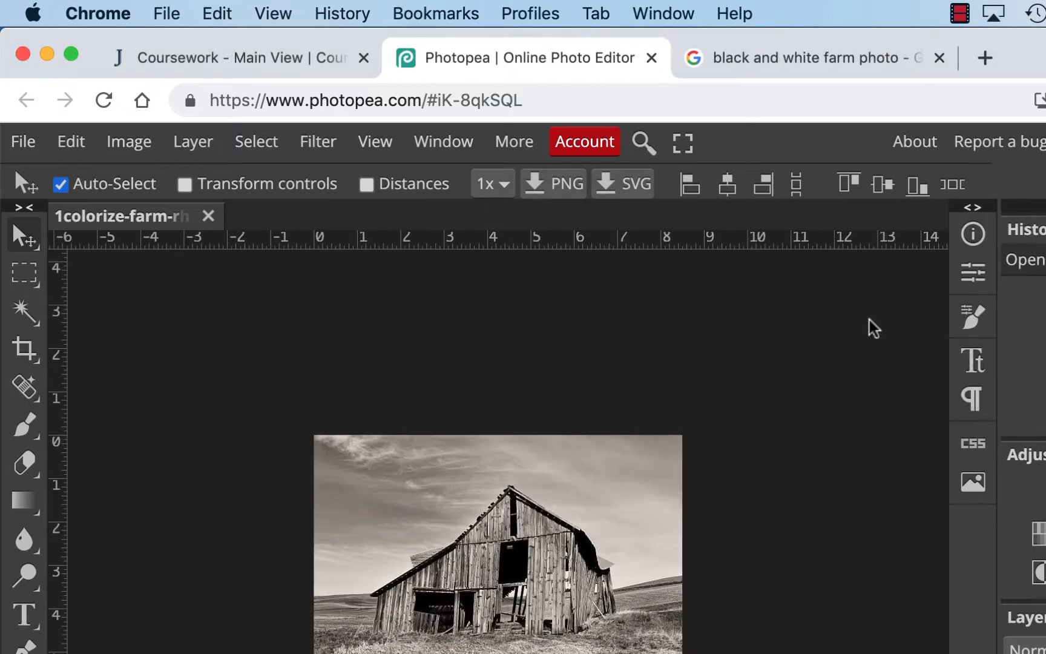
- Rasterize the barn photo layer
key("super+equal")
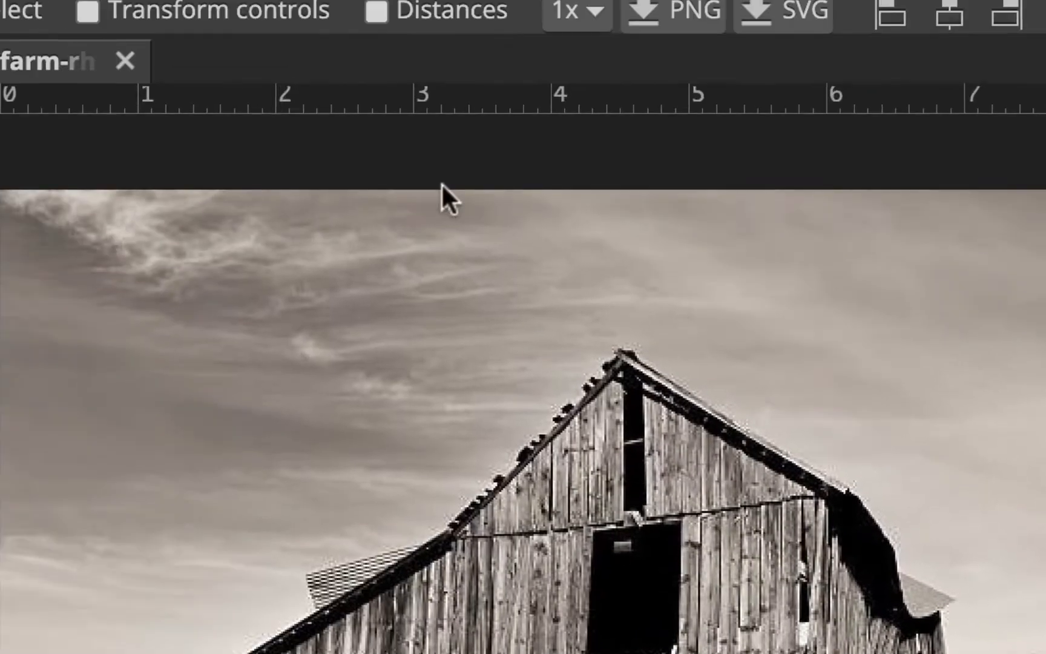
left_click(343, 35)
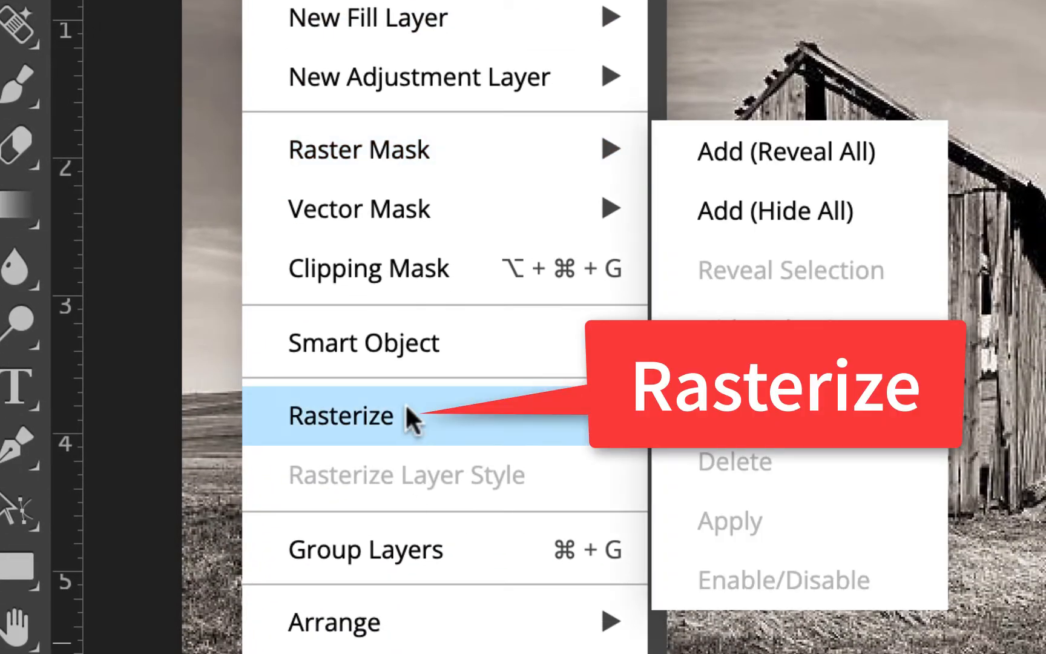
left_click(406, 408)
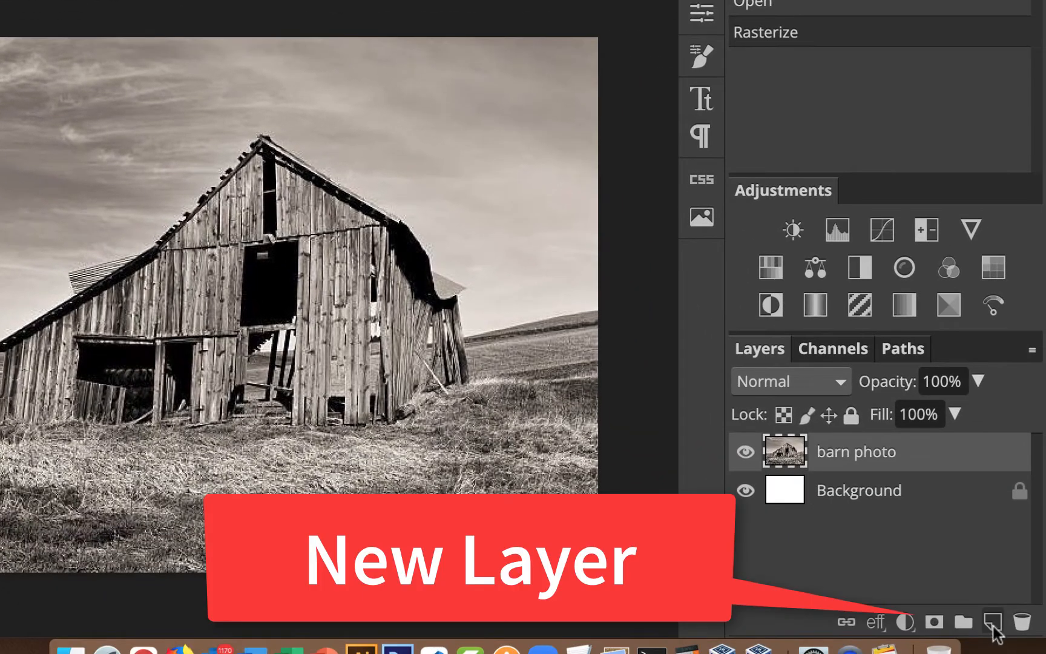
- Add a new layer above the barn photo layer and name it "sky"
left_click(1045, 653)
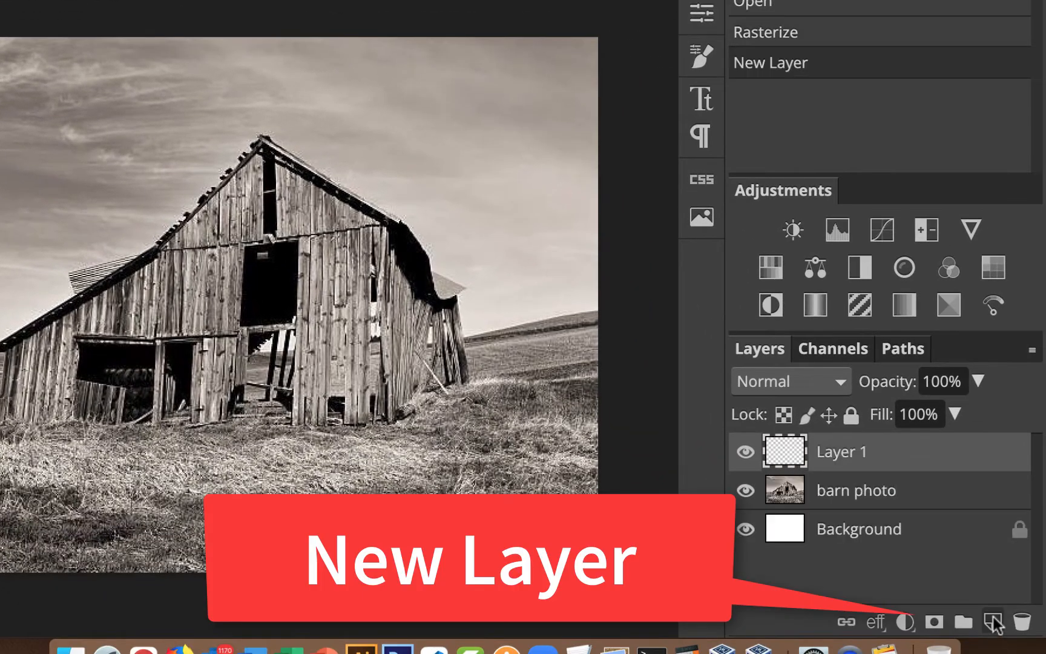
double_click(834, 452)
type("sky")
key("Return")
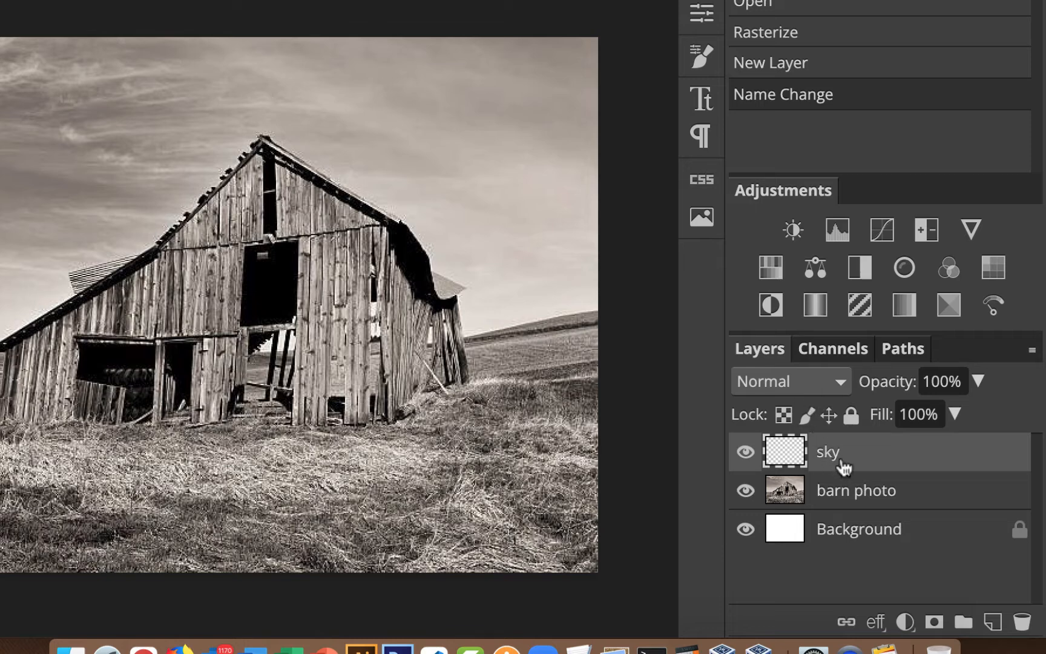
- Set the sky layer's blending mode to Color
left_click(836, 387)
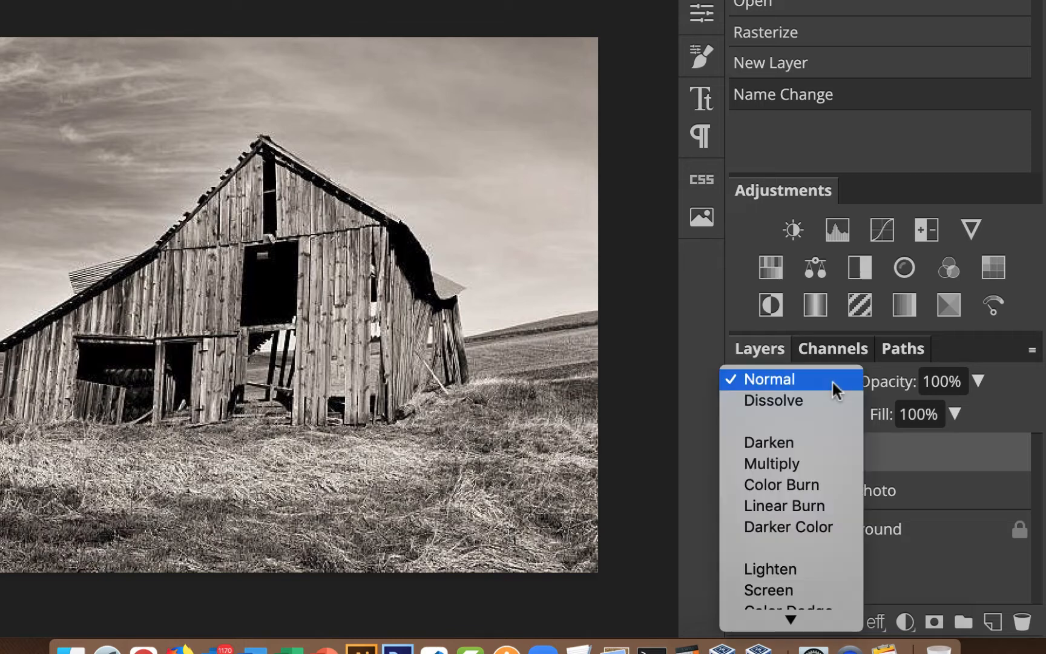
scroll(833, 383, "down", 5)
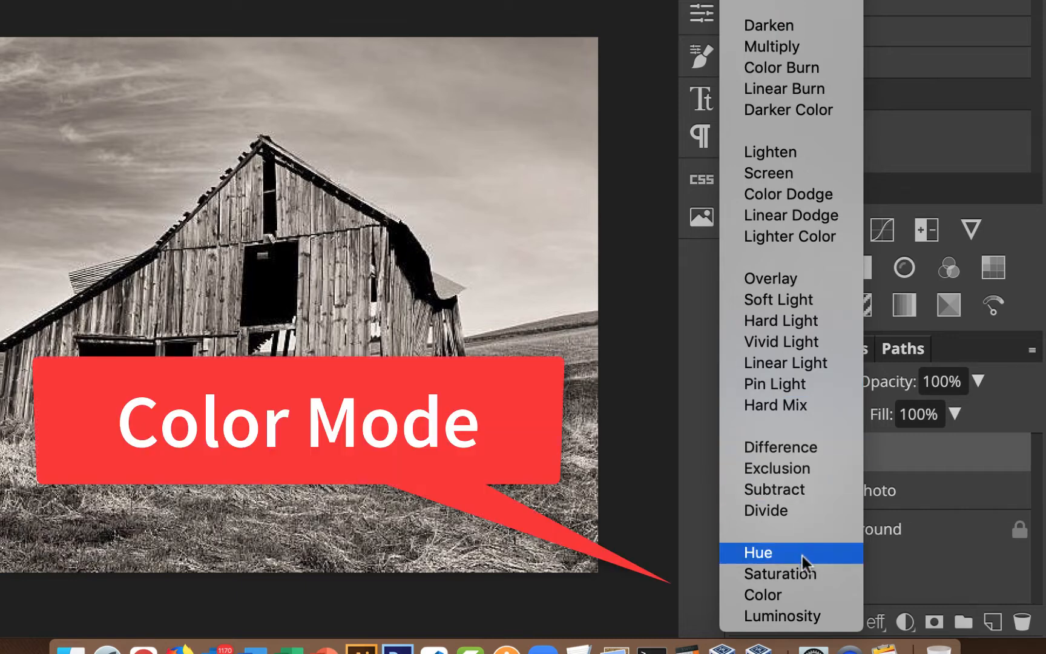
left_click(787, 596)
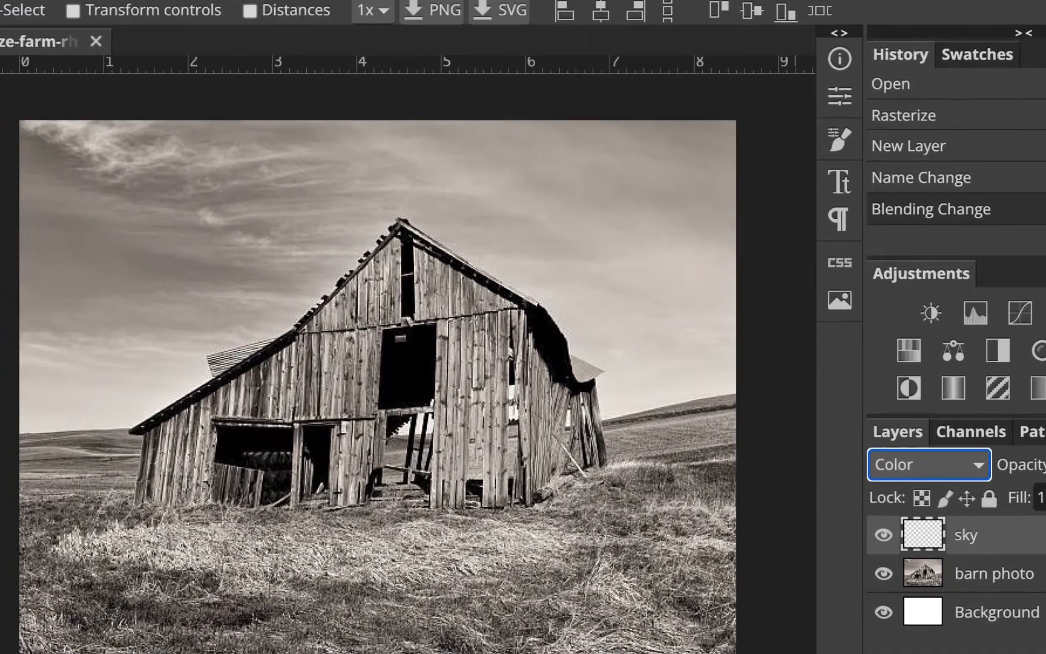
- Choose the Brush tool and set the foreground color to the light cyan b7f4f4
left_click(25, 307)
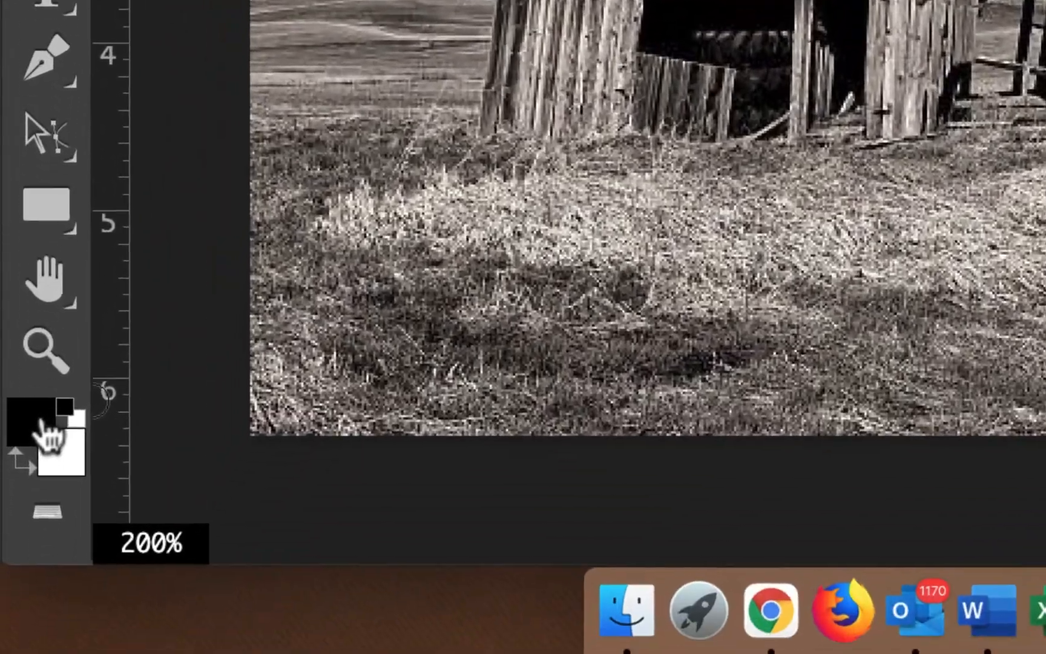
left_click(42, 428)
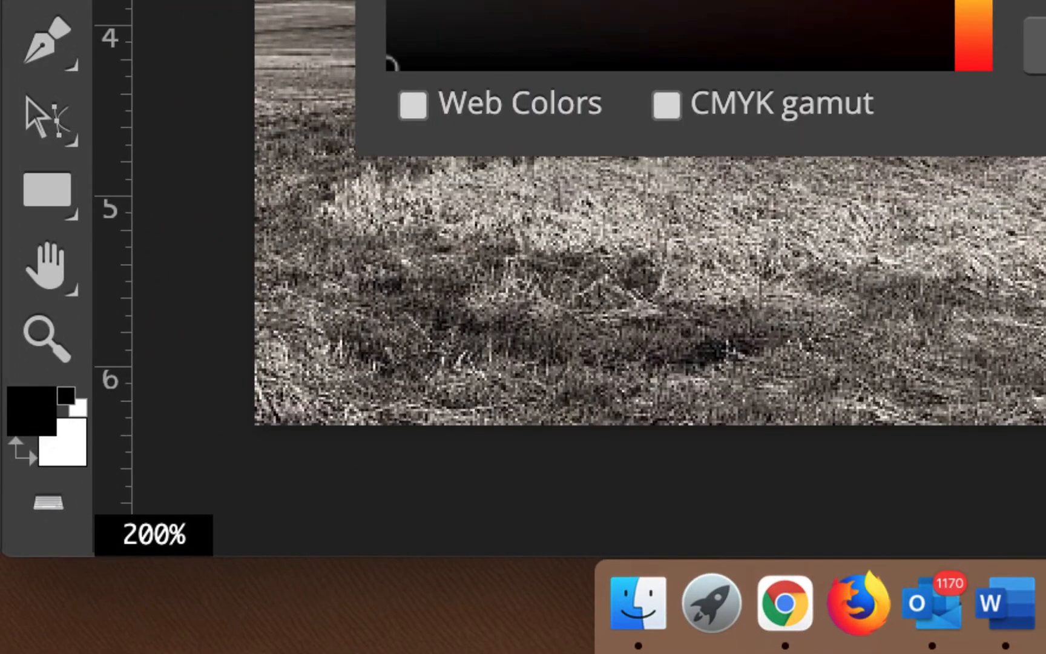
left_click(757, 444)
left_click(288, 102)
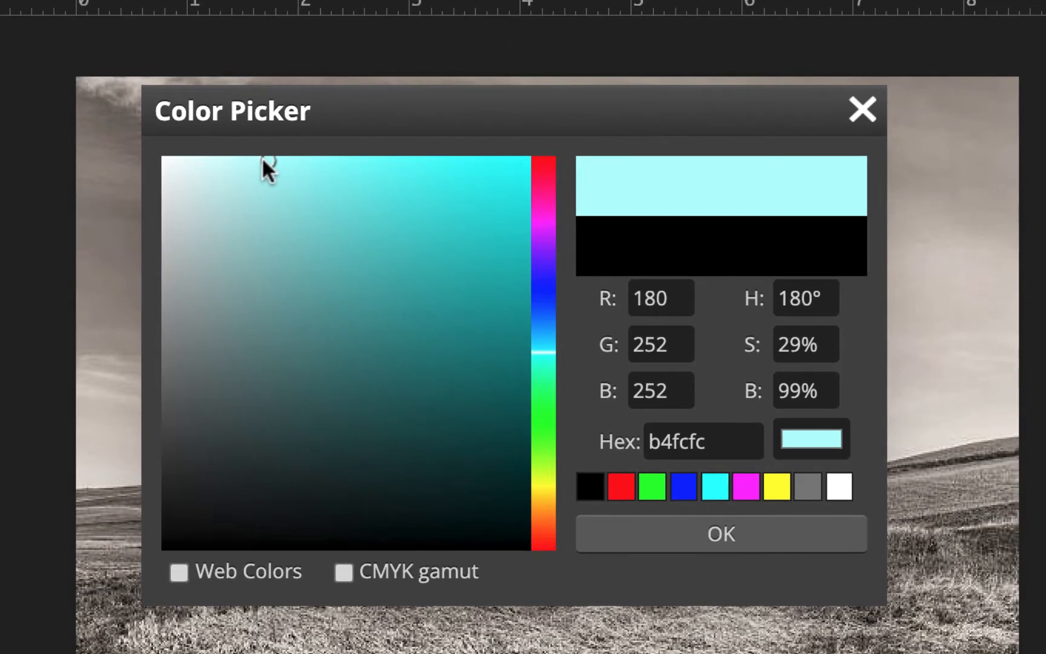
left_click(254, 175)
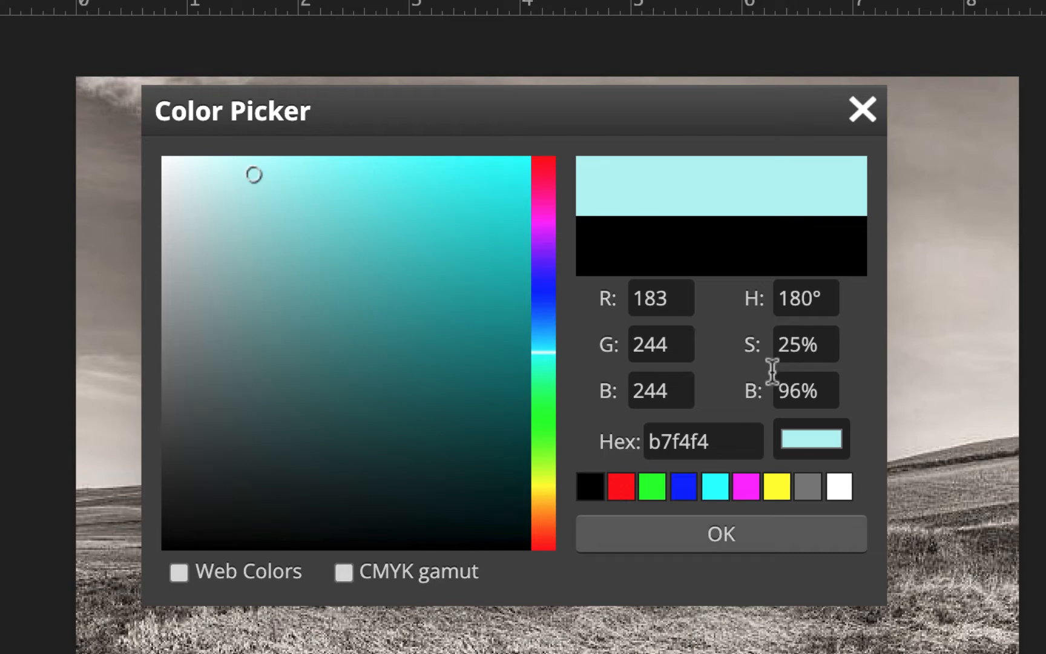
left_click(768, 535)
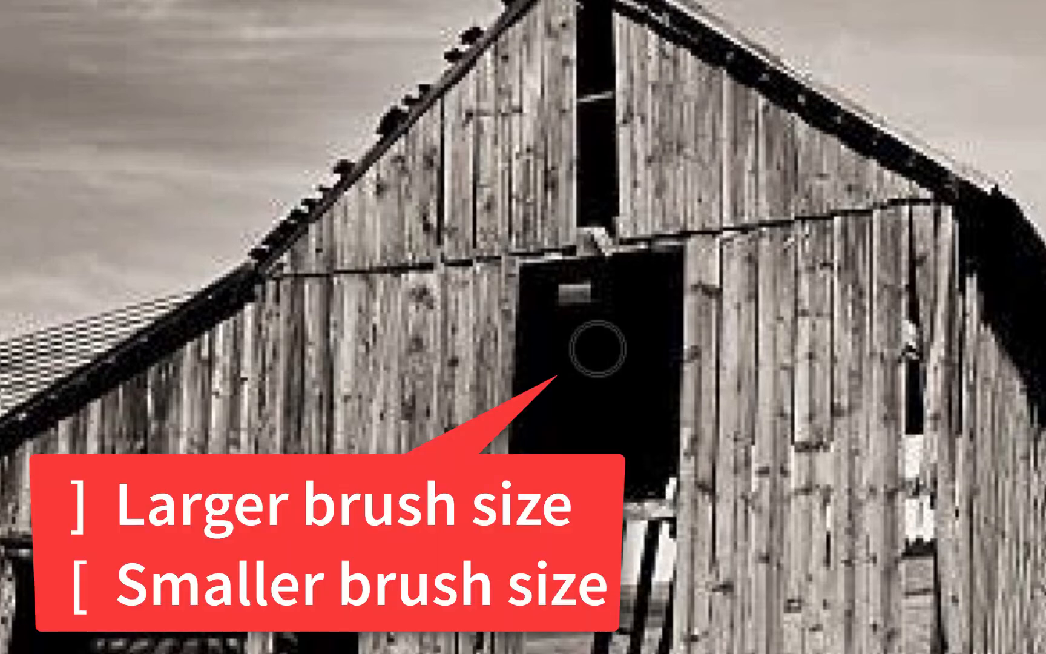
- Set the brush size to 45 px and paint over the upper-left sky and down the photo's left edge to the horizon
key("bracketright")
key("bracketright")
key("bracketright")
key("bracketleft")
key("bracketleft")
key("bracketleft")
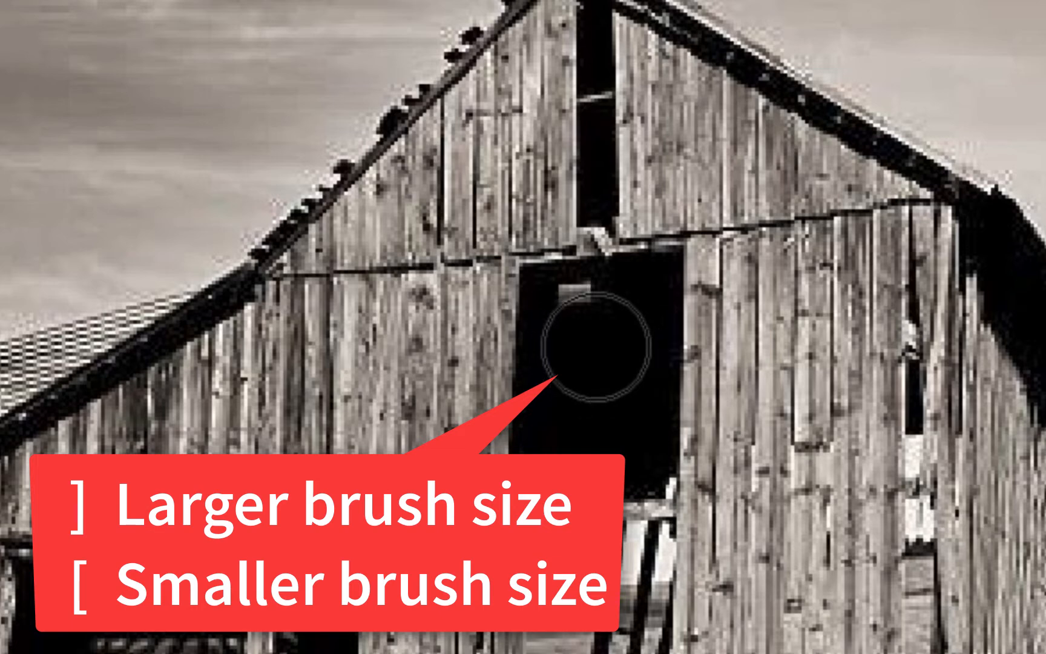
key("bracketright")
key("bracketright")
key("bracketright")
key("bracketright")
key("bracketright")
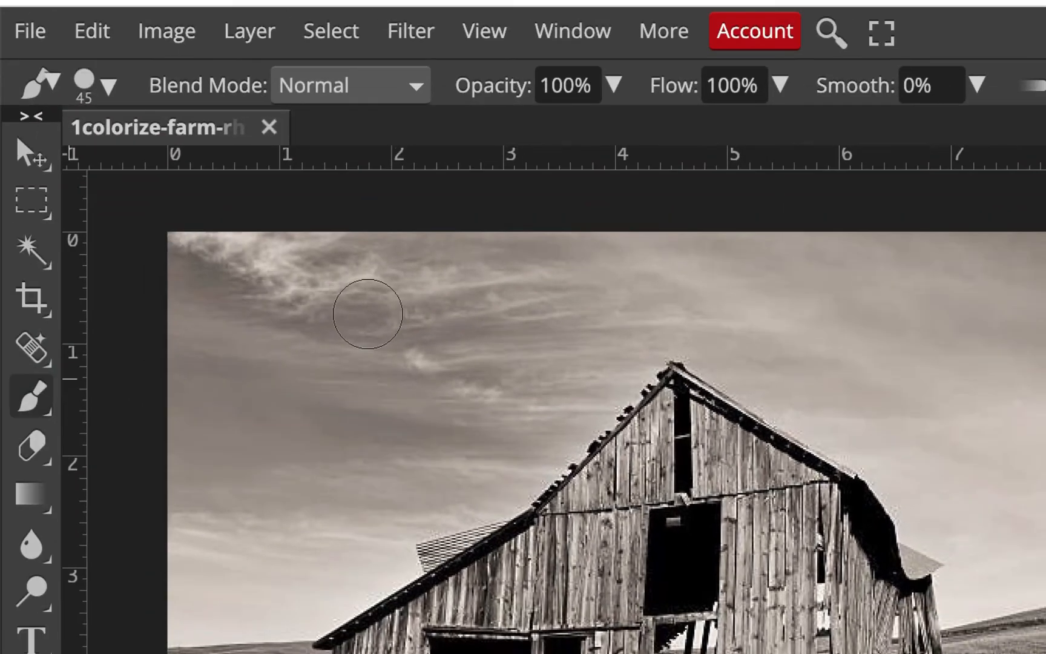
mouse_move(425, 317)
left_mouse_down()
mouse_move(326, 324)
mouse_move(268, 350)
mouse_move(354, 286)
mouse_move(510, 263)
mouse_move(388, 244)
mouse_move(265, 255)
mouse_move(184, 247)
mouse_move(197, 397)
mouse_move(233, 330)
mouse_move(276, 342)
mouse_move(273, 279)
mouse_move(225, 303)
mouse_move(388, 342)
mouse_move(528, 316)
mouse_move(353, 379)
mouse_move(431, 379)
mouse_move(265, 373)
mouse_move(214, 444)
mouse_move(186, 429)
mouse_move(195, 551)
mouse_move(175, 609)
mouse_move(206, 609)
left_mouse_up()
- Reduce the brush hardness to 93%, keeping the size at 45 px
left_click(108, 86)
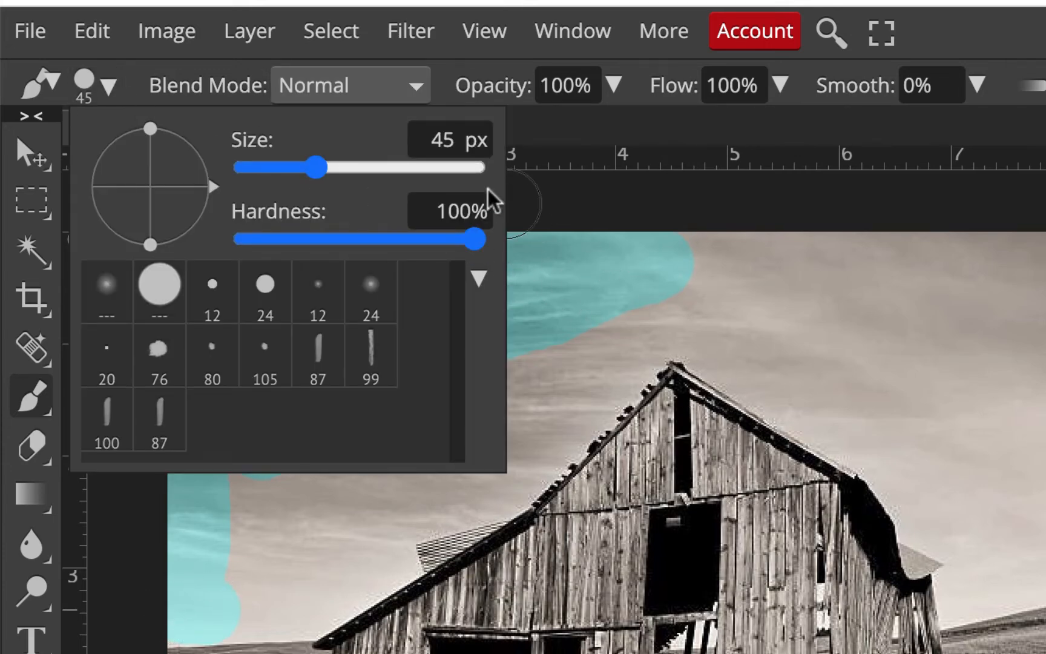
left_click_drag(477, 243, 459, 250)
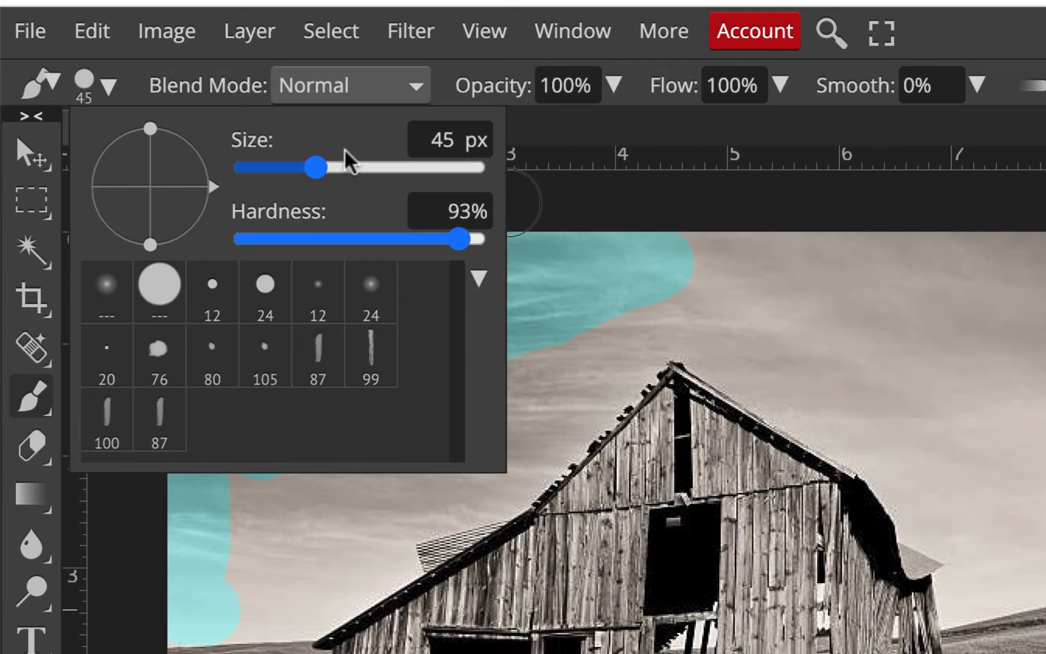
left_click(508, 203)
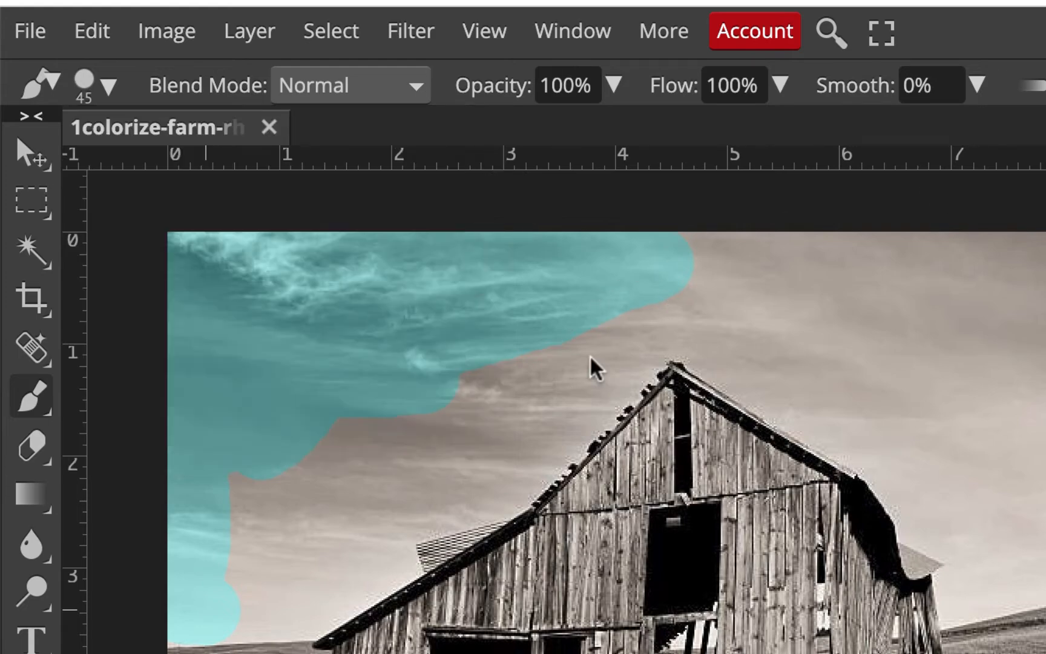
- Paint the sky above the barn's peak and in straight strokes along both roof slopes, continuing past the right eave
key("ctrl+plus")
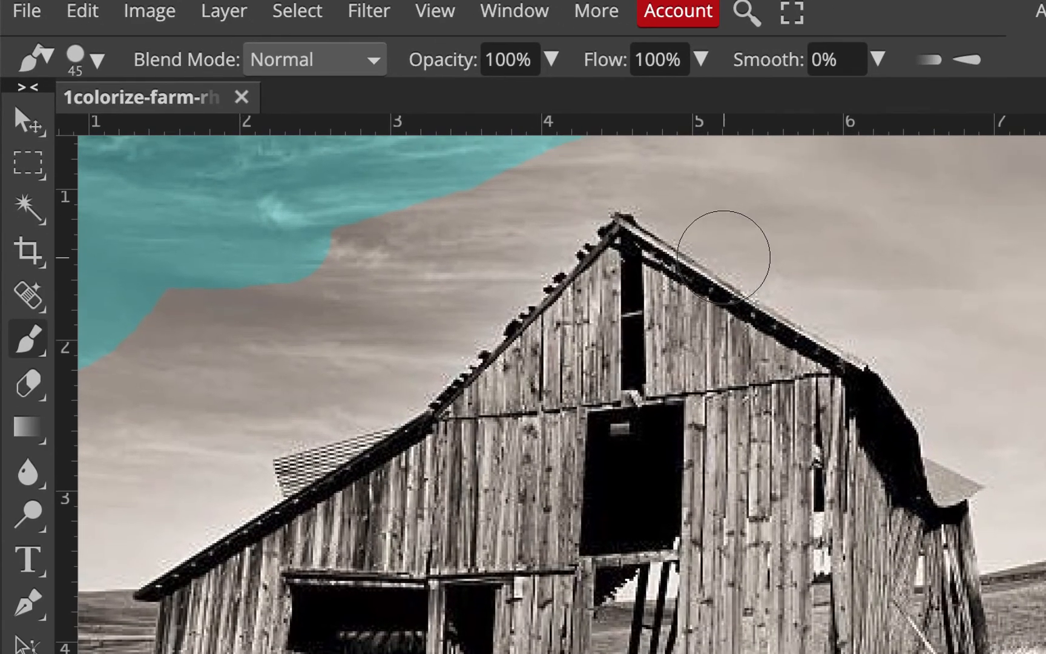
scroll(723, 257, "up", 4)
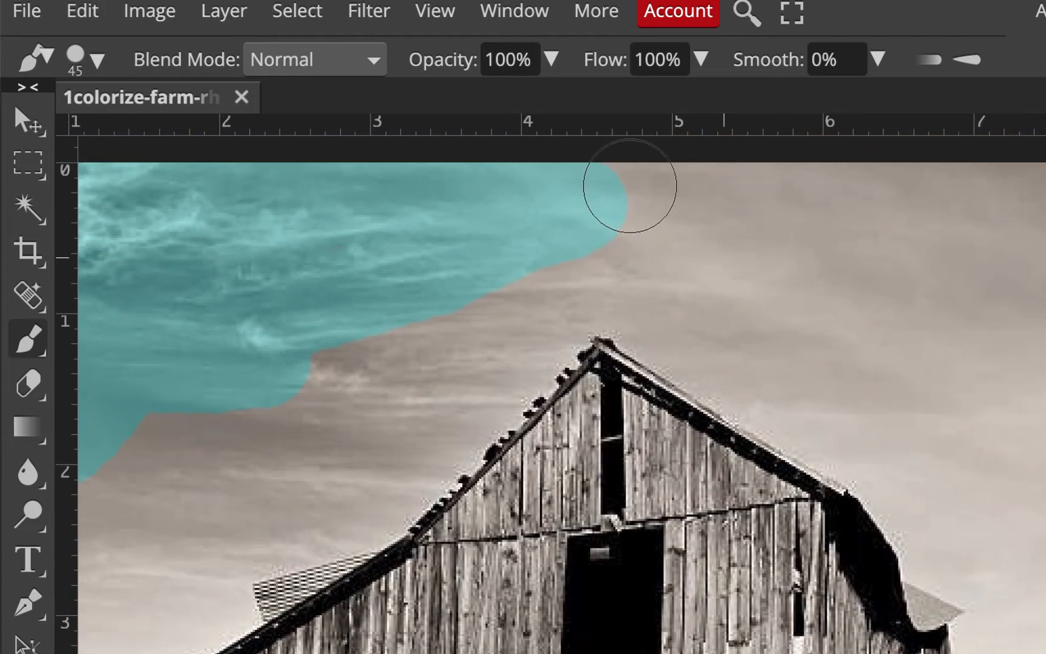
mouse_move(629, 186)
left_mouse_down()
mouse_move(650, 207)
mouse_move(569, 310)
left_mouse_up()
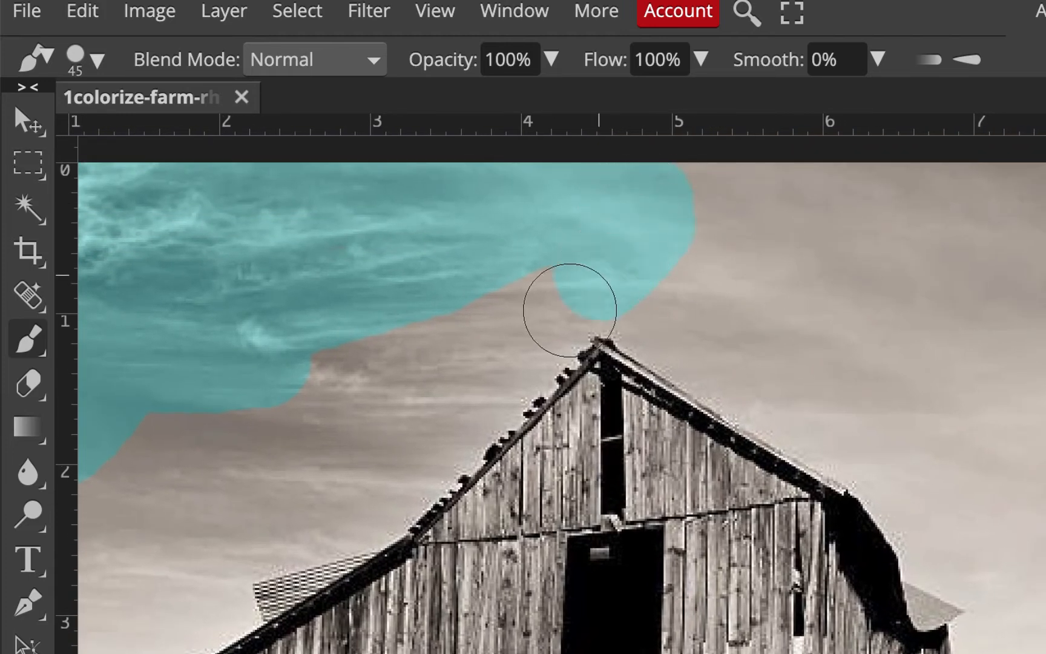
left_click(570, 310)
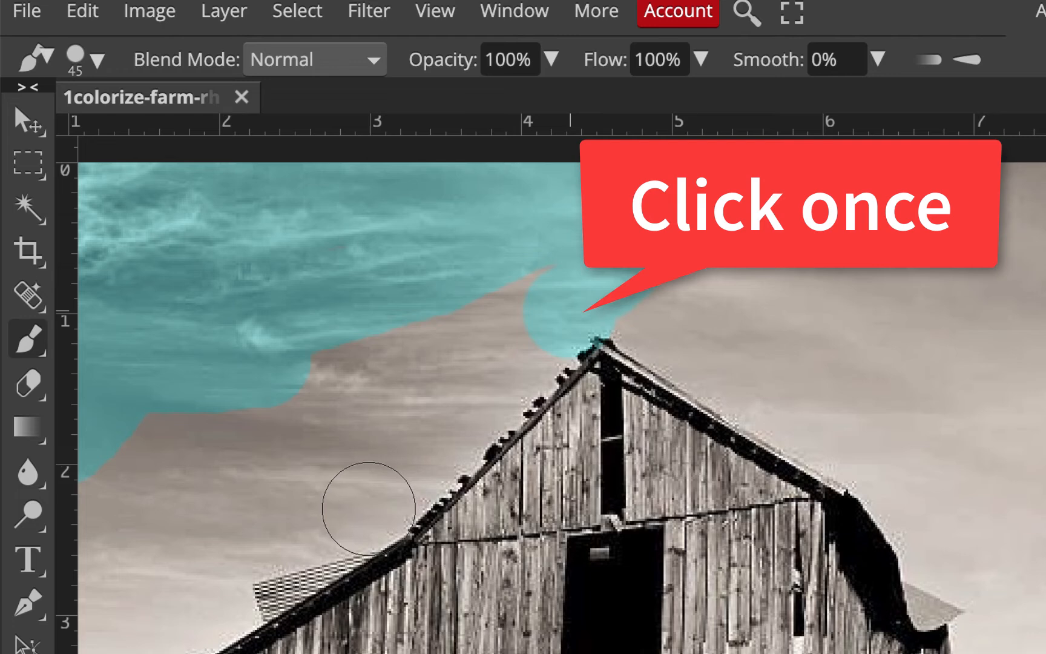
left_click(369, 509, "shift")
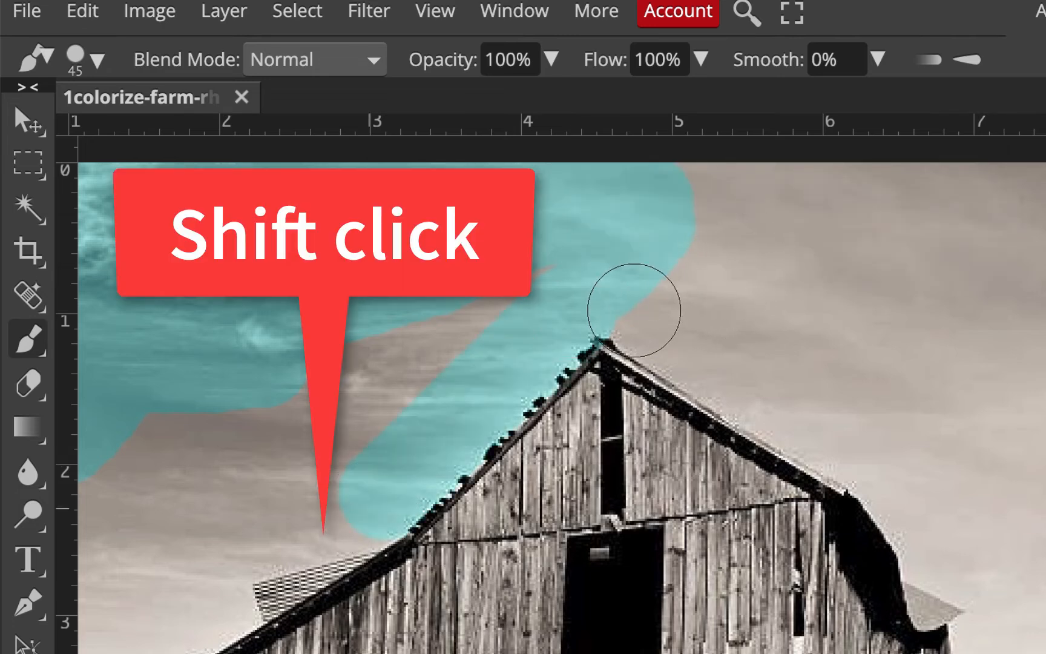
left_click(636, 305)
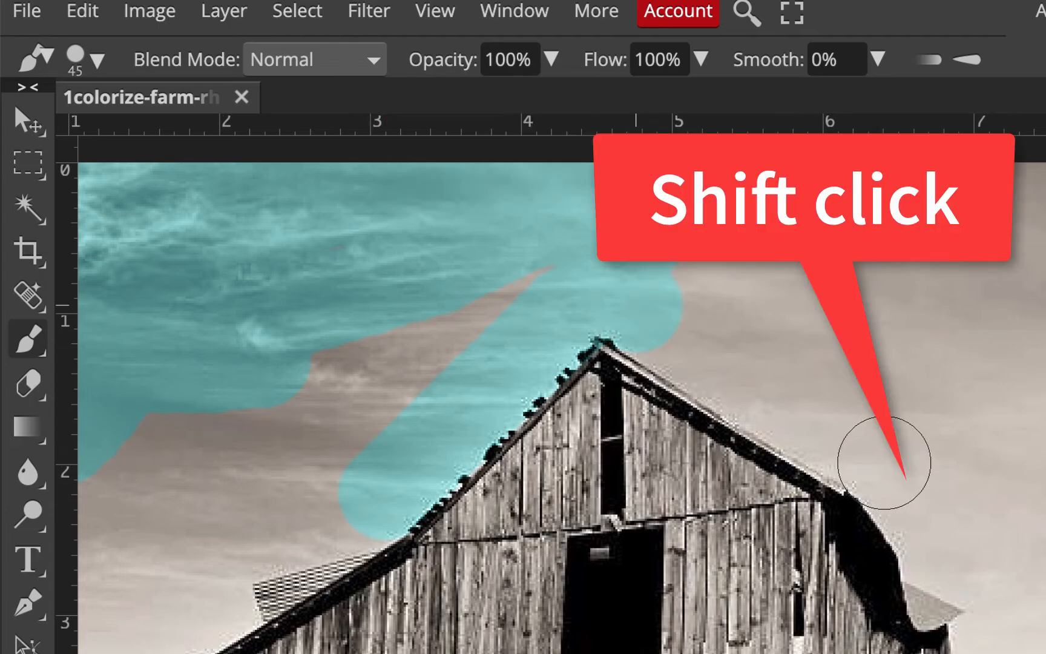
left_click(884, 463, "shift")
mouse_move(884, 463)
left_mouse_down()
mouse_move(940, 542)
mouse_move(993, 557)
left_mouse_up()
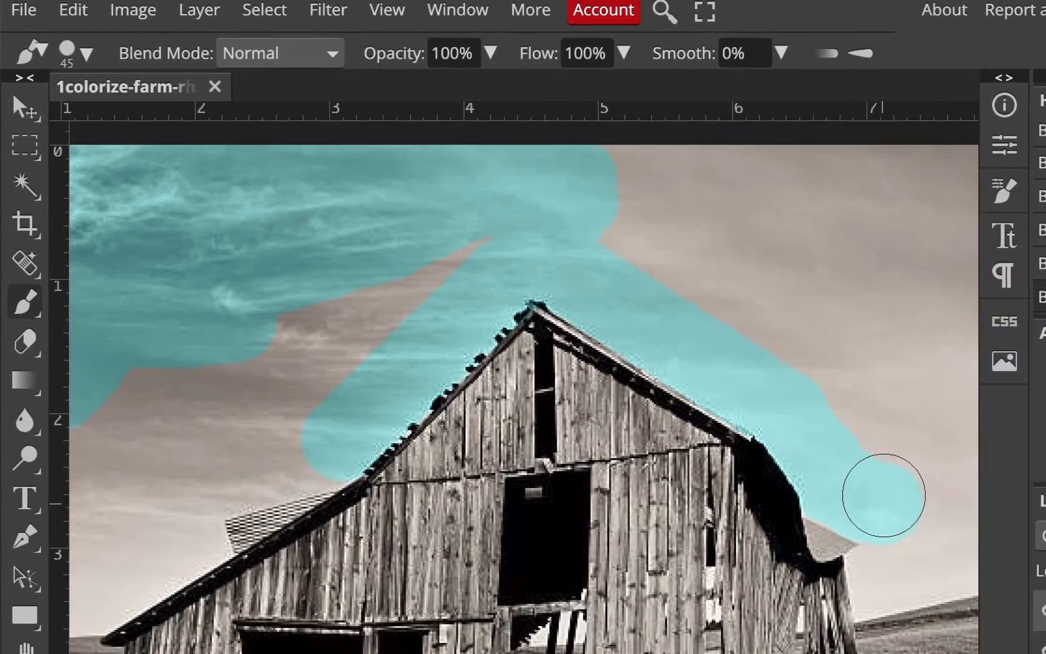
- Extend the sky color above the barn's right slope, across the upper-left clouds, and down along the lower left roof slope
mouse_move(884, 495)
left_mouse_down()
mouse_move(801, 310)
mouse_move(690, 260)
mouse_move(633, 272)
mouse_move(836, 371)
left_mouse_up()
mouse_move(757, 336)
left_mouse_down()
mouse_move(711, 225)
mouse_move(597, 159)
mouse_move(609, 144)
mouse_move(570, 149)
mouse_move(472, 198)
mouse_move(339, 307)
mouse_move(267, 331)
mouse_move(300, 261)
mouse_move(336, 244)
mouse_move(251, 298)
left_mouse_up()
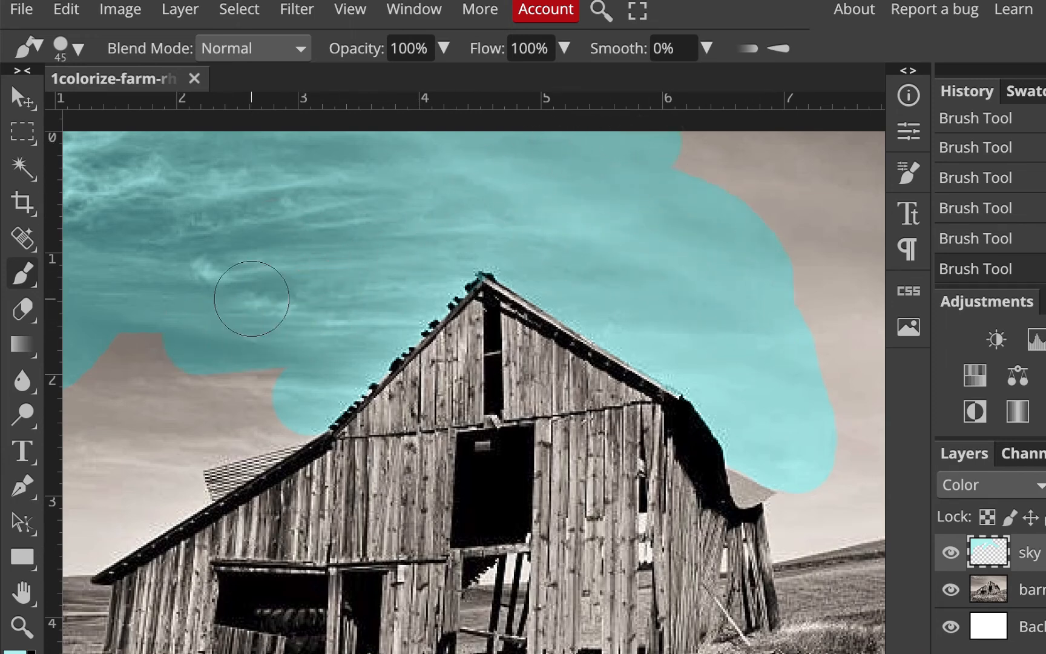
left_click_drag(178, 348, 156, 363)
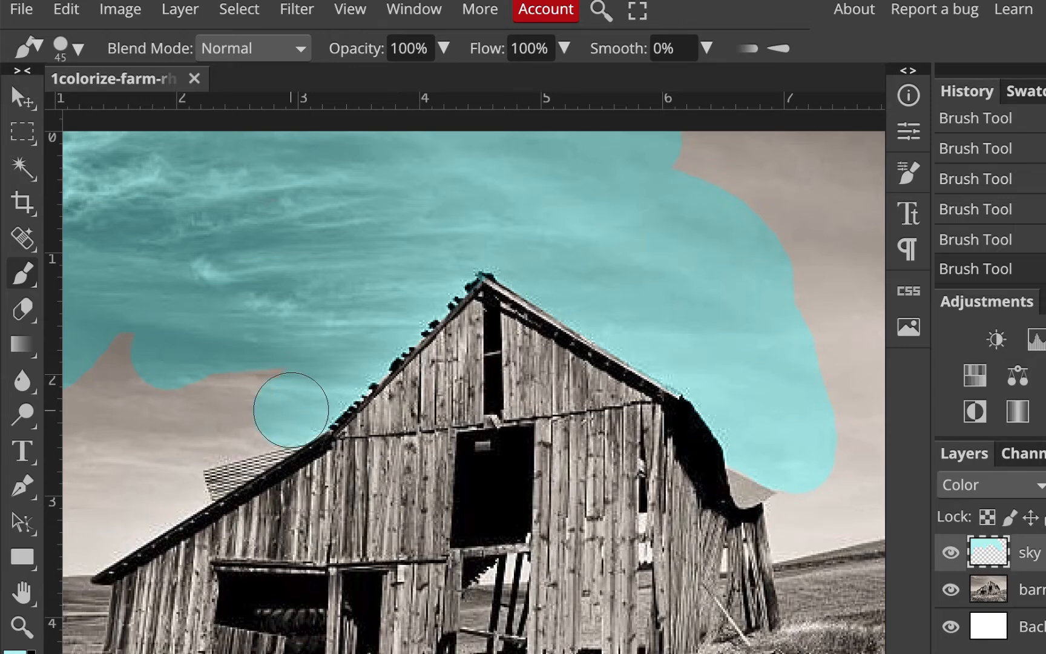
left_click_drag(283, 416, 160, 489)
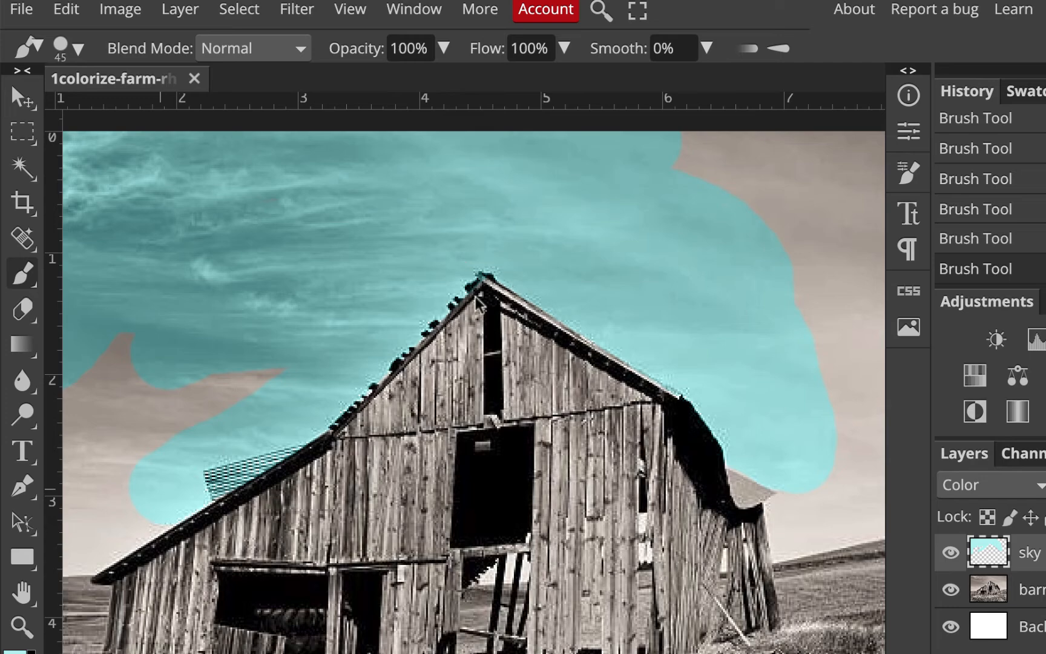
- Erase the sky color spilling onto the barn's roof around the peak, checking the layers by hiding and reshowing the barn photo
scroll(477, 302, "up", 3)
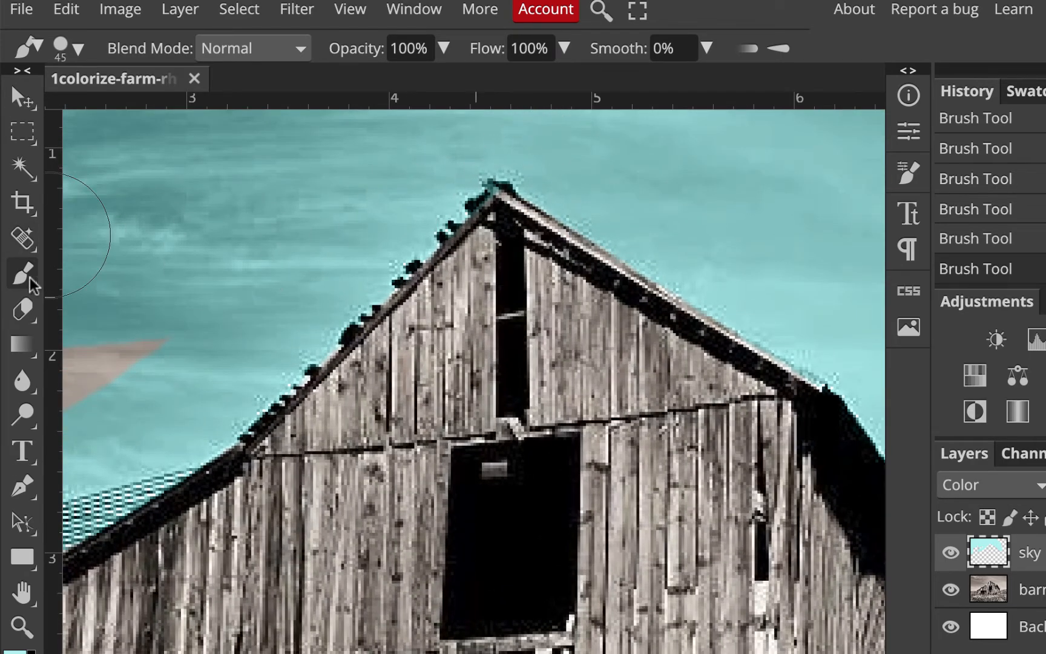
left_click(23, 310)
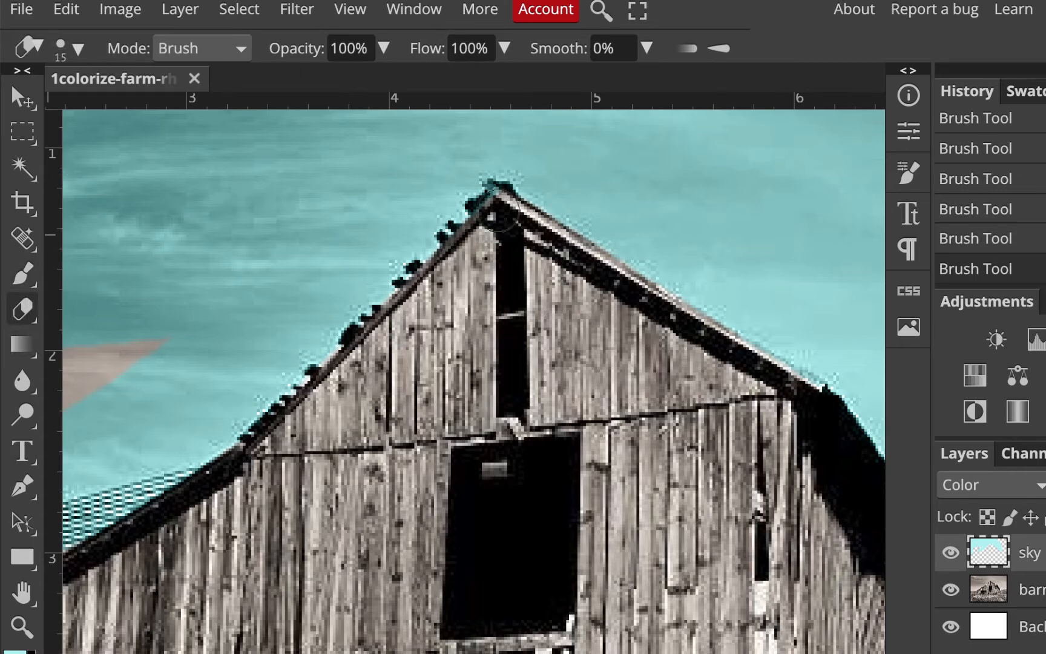
left_click(498, 212)
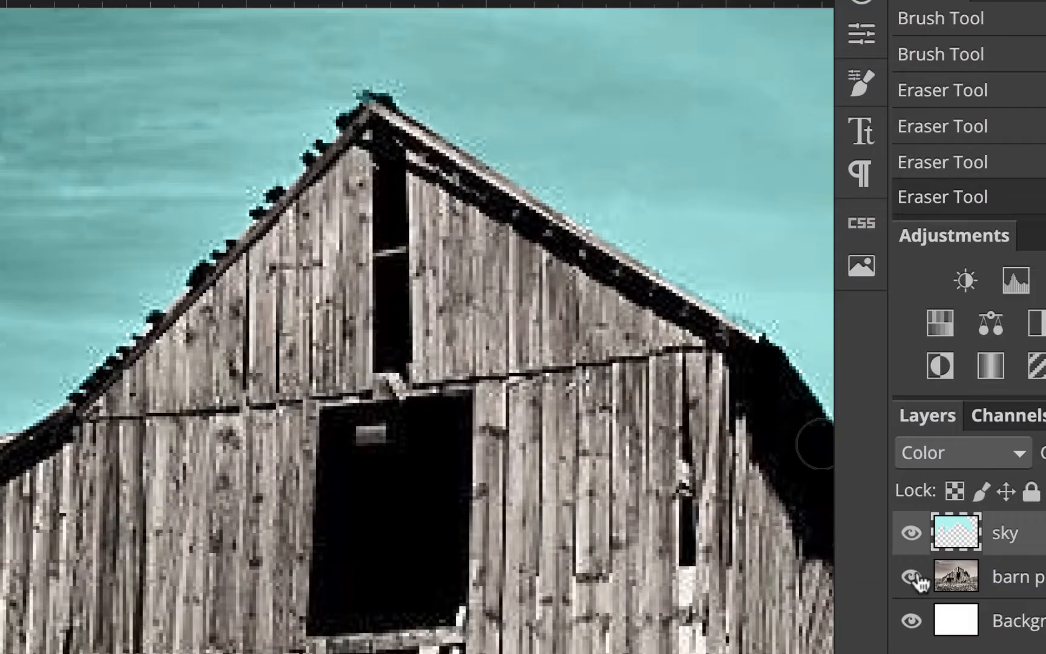
left_click(915, 577)
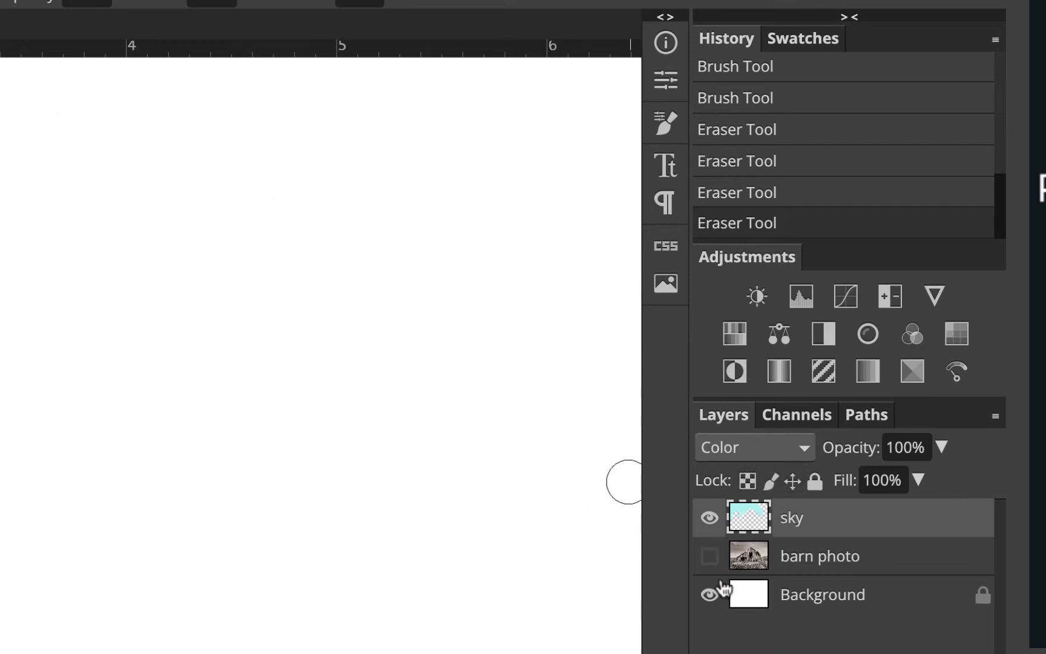
left_click(709, 556)
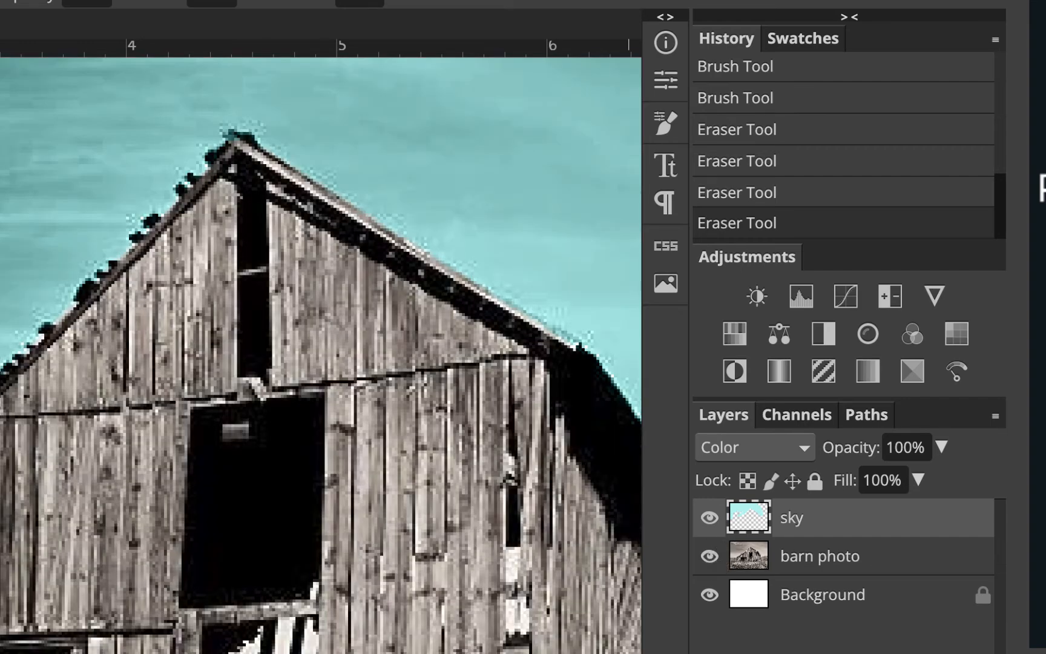
- With the 45 px brush, fill the unpainted sky patch left of the barn and the strip above the left horizon
left_click(22, 293)
mouse_move(174, 358)
left_mouse_down()
mouse_move(81, 403)
mouse_move(422, 275)
mouse_move(624, 299)
left_mouse_up()
mouse_move(476, 475)
left_mouse_down()
mouse_move(439, 511)
mouse_move(383, 535)
mouse_move(225, 563)
left_mouse_up()
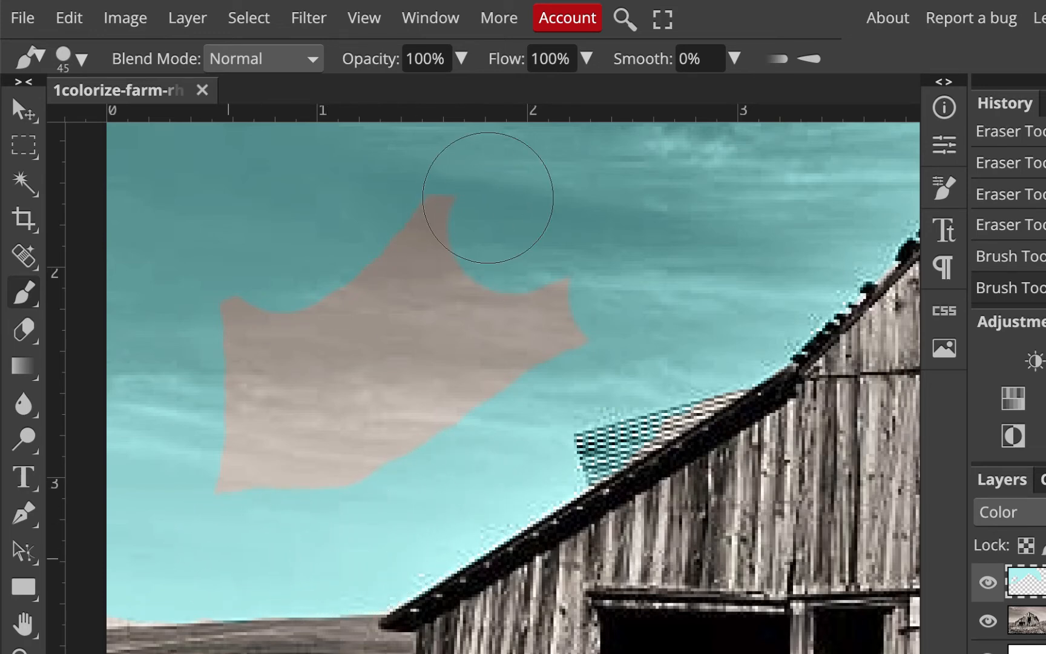
mouse_move(465, 210)
left_mouse_down()
mouse_move(404, 346)
mouse_move(409, 373)
mouse_move(478, 355)
mouse_move(570, 287)
mouse_move(241, 290)
mouse_move(251, 398)
mouse_move(242, 471)
mouse_move(337, 443)
mouse_move(315, 369)
left_mouse_up()
scroll(312, 369, "left", 5)
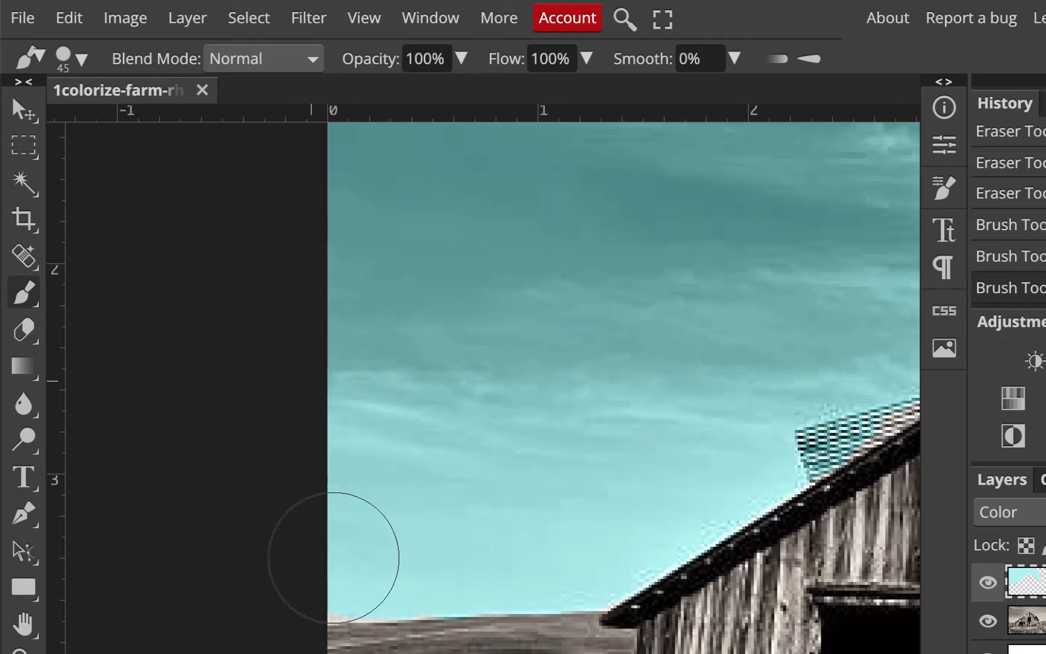
left_click(410, 551)
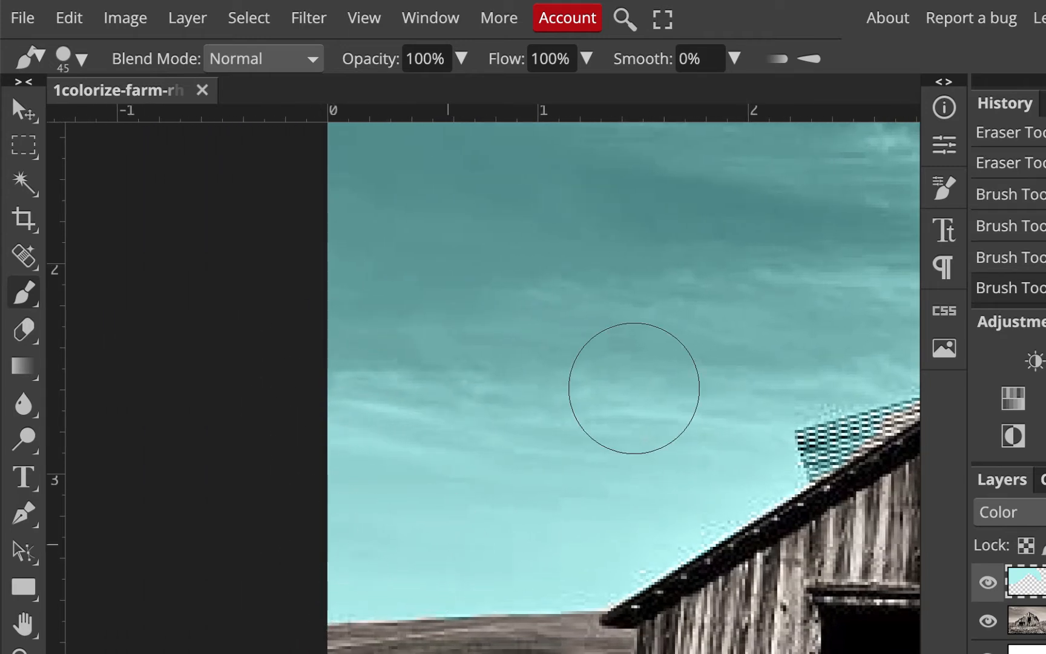
- Paint the sky beyond the barn's right eave down to the hill, reducing the brush to 15 px along the horizon
mouse_move(738, 301)
left_mouse_down()
mouse_move(397, 420)
mouse_move(30, 503)
mouse_move(2, 471)
left_mouse_up()
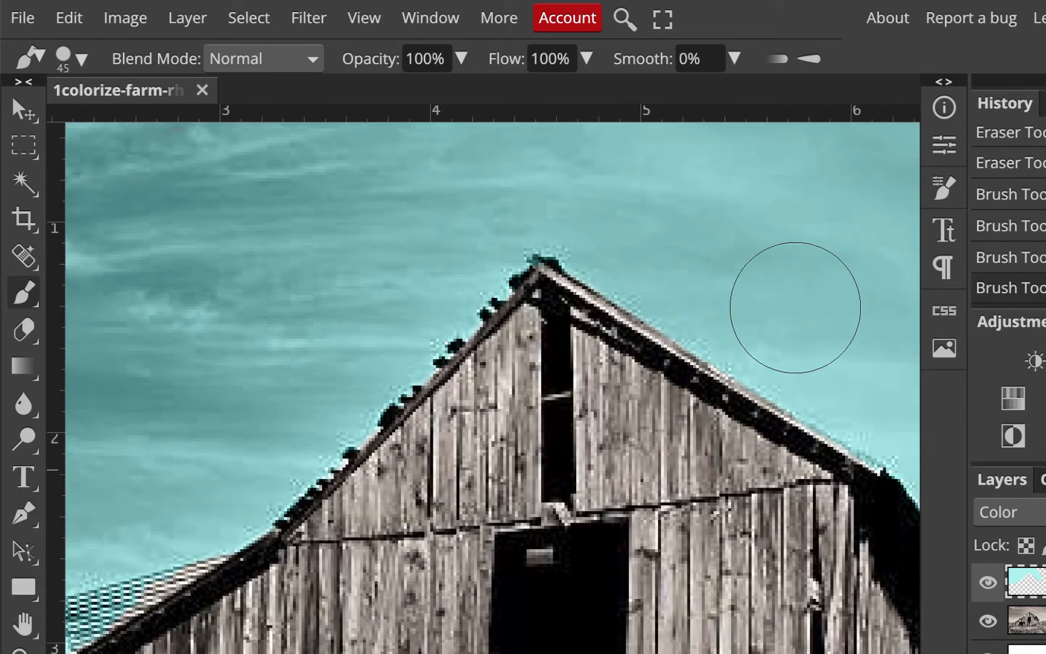
mouse_move(787, 306)
left_mouse_down()
mouse_move(469, 283)
mouse_move(326, 213)
left_mouse_up()
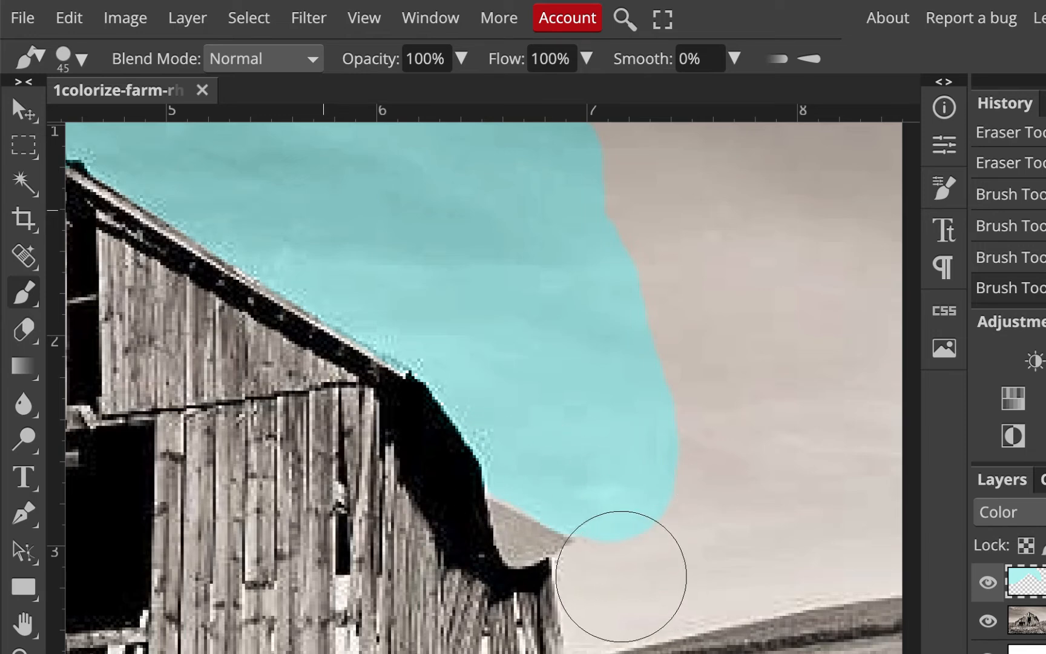
left_click_drag(622, 576, 635, 578)
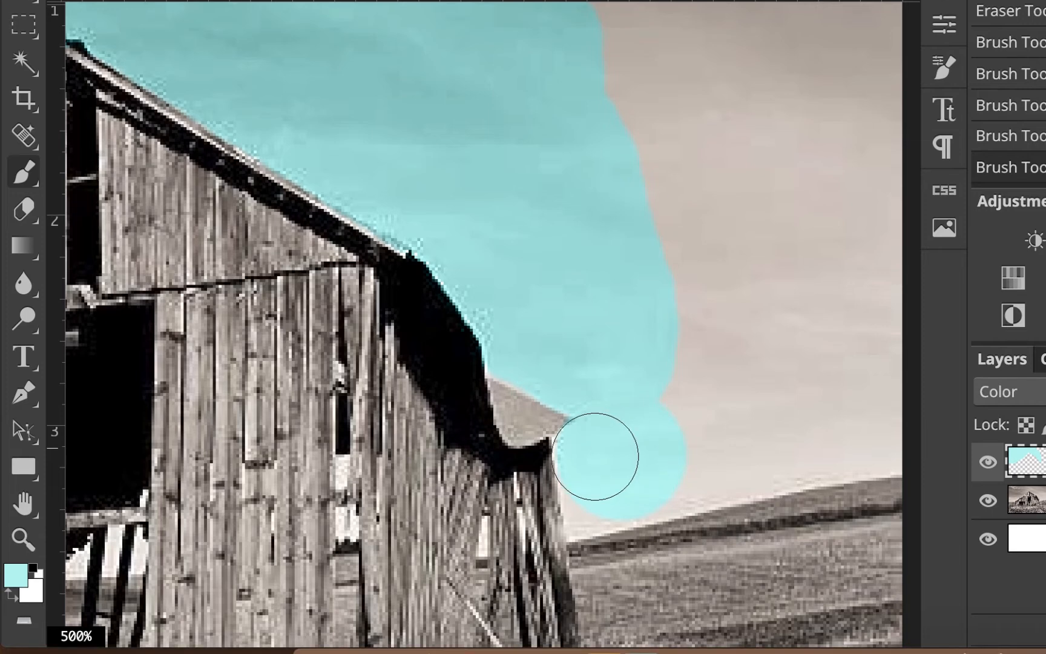
left_click_drag(594, 458, 598, 466)
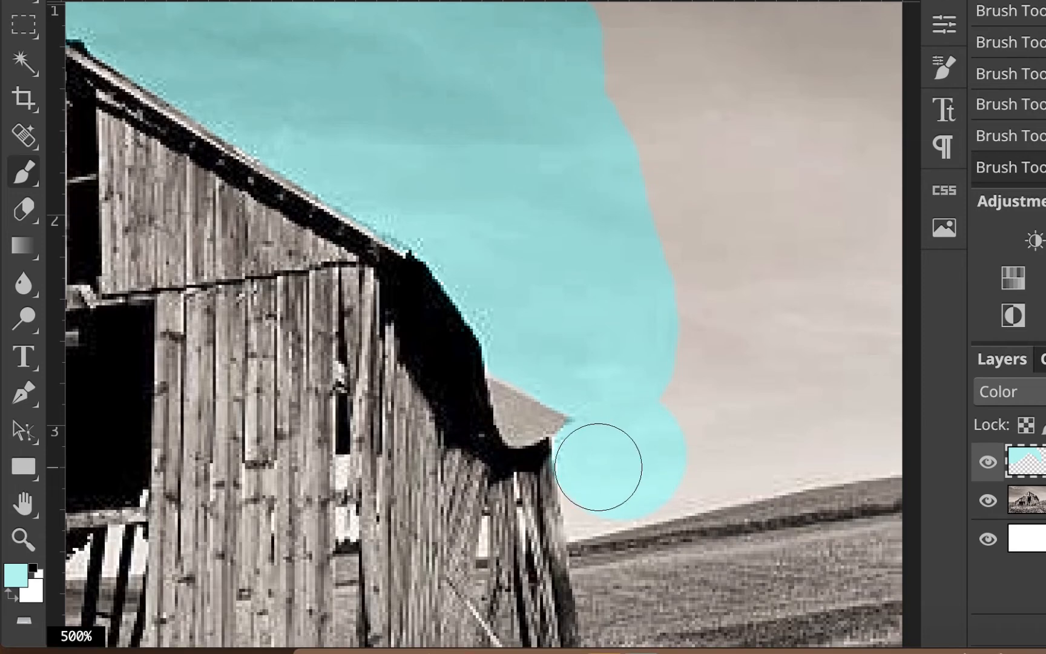
key("bracketleft")
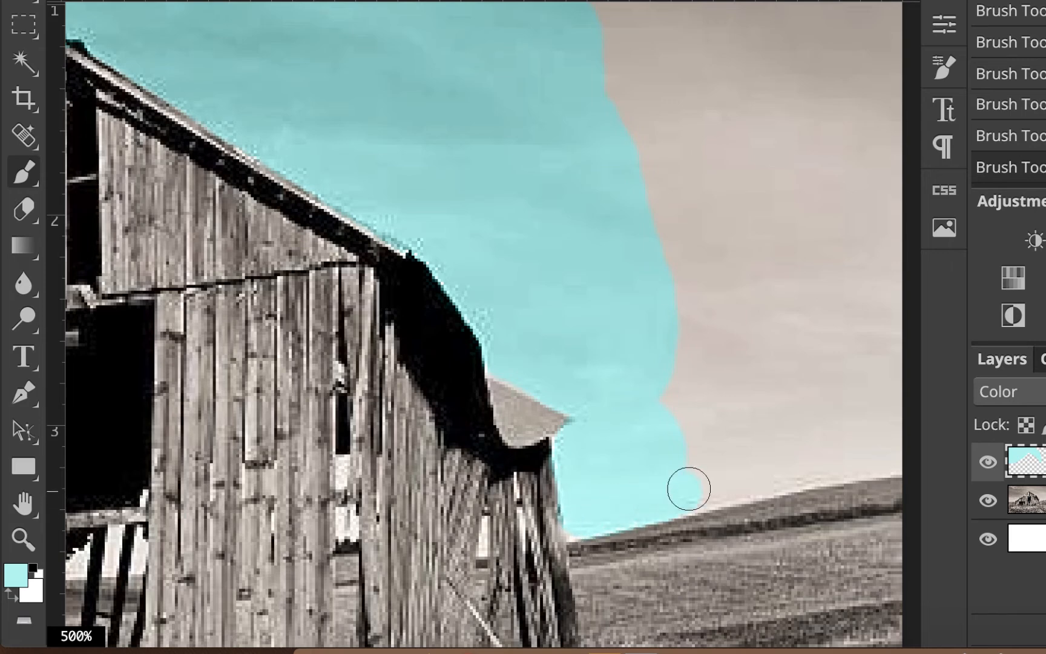
left_click_drag(689, 488, 706, 485)
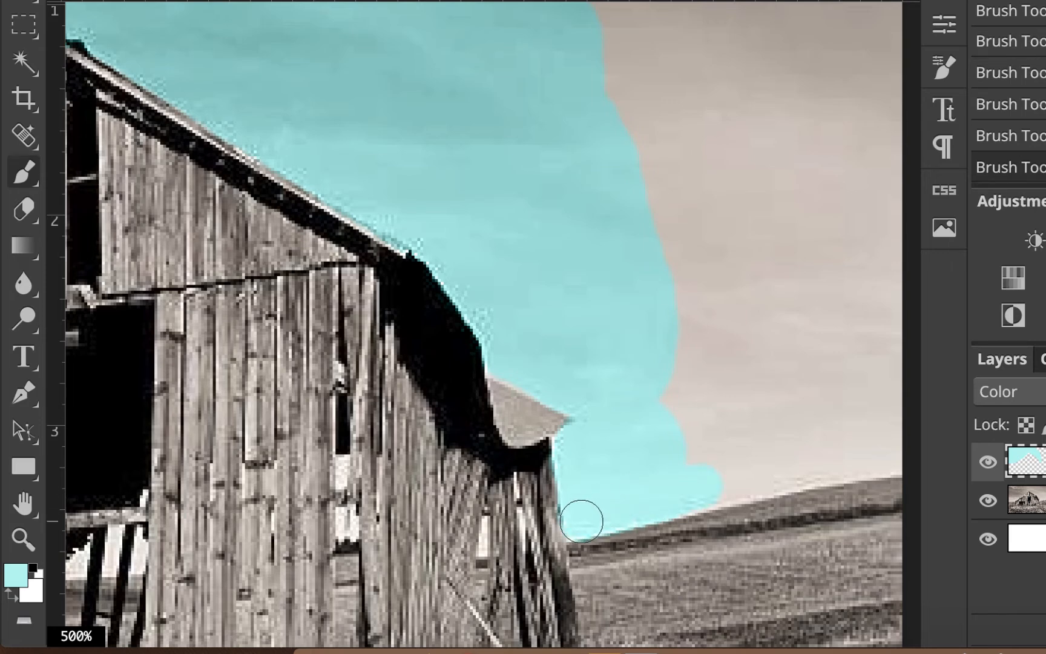
- Paint straight sky-colored strokes up the photo's right edge and across its top edge to the already painted area
key("ctrl+minus")
key("ctrl+minus")
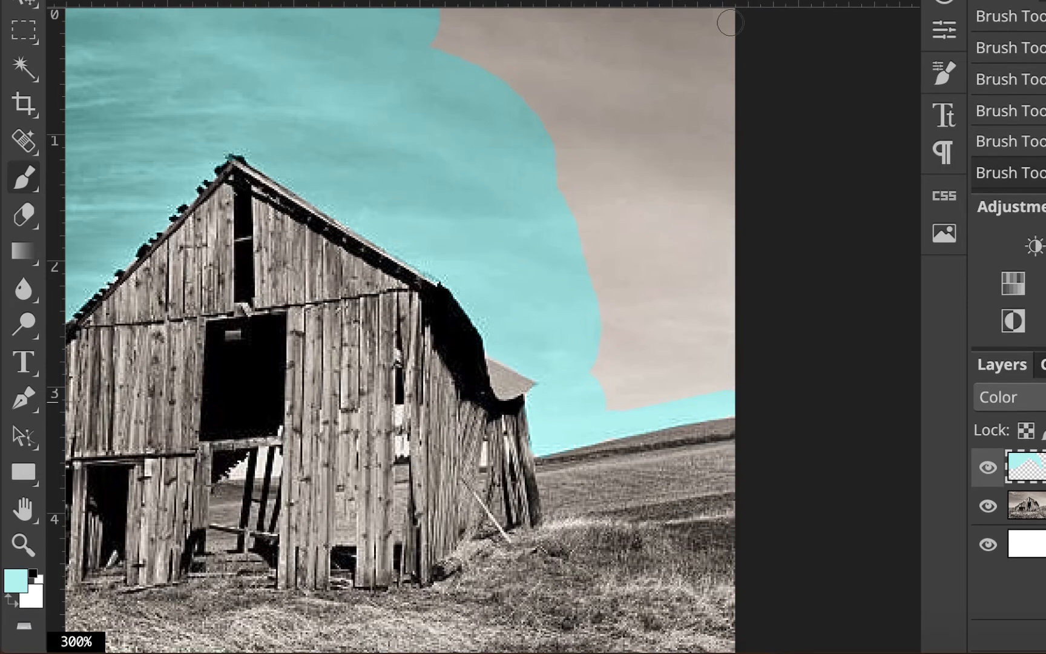
left_click(729, 16, "shift")
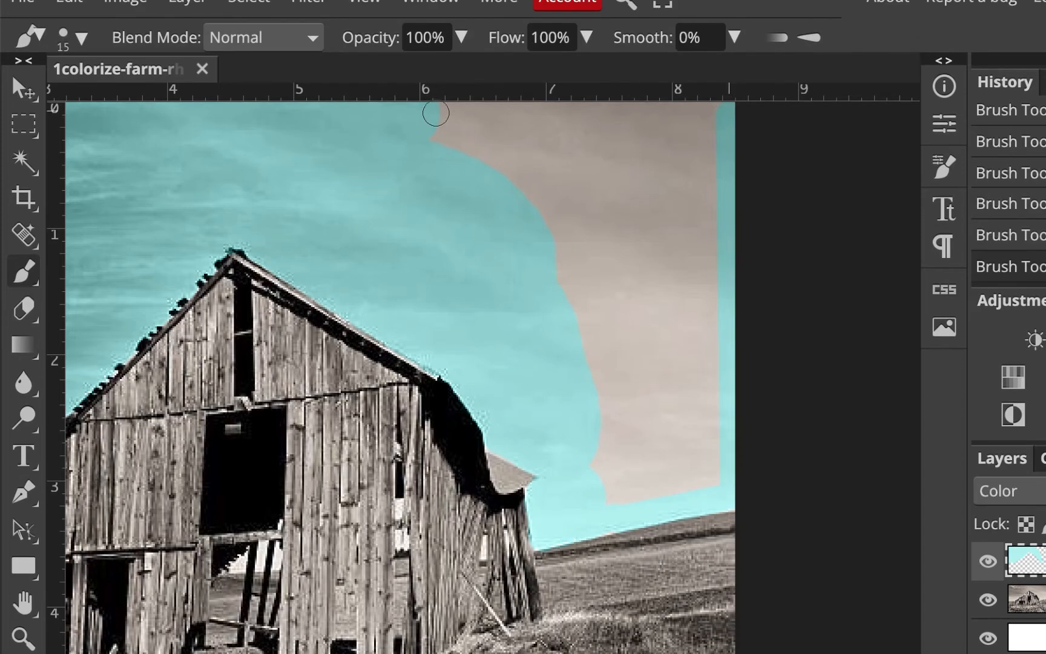
left_click(435, 111, "shift")
- Enlarge the brush and fill the remaining unpainted sky patch in the photo's upper-right area
scroll(645, 290, "up", 2)
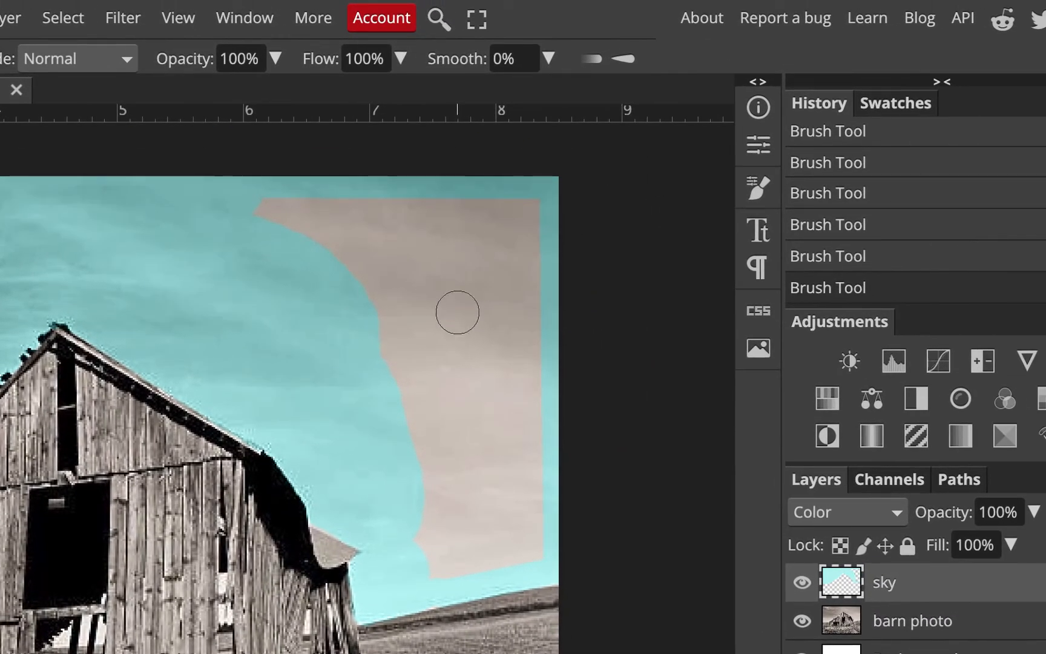
key("bracketright")
key("bracketright")
key("bracketright")
key("bracketright")
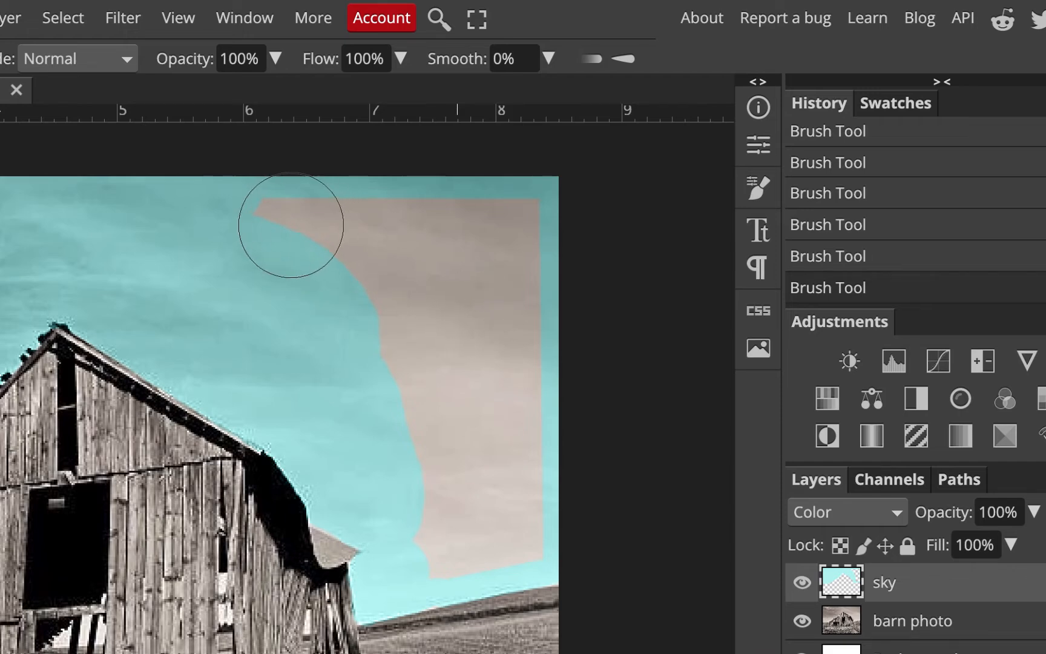
mouse_move(291, 225)
left_mouse_down()
mouse_move(542, 240)
mouse_move(352, 308)
mouse_move(525, 327)
mouse_move(521, 410)
mouse_move(435, 391)
mouse_move(423, 501)
mouse_move(437, 556)
mouse_move(528, 508)
mouse_move(456, 448)
left_mouse_up()
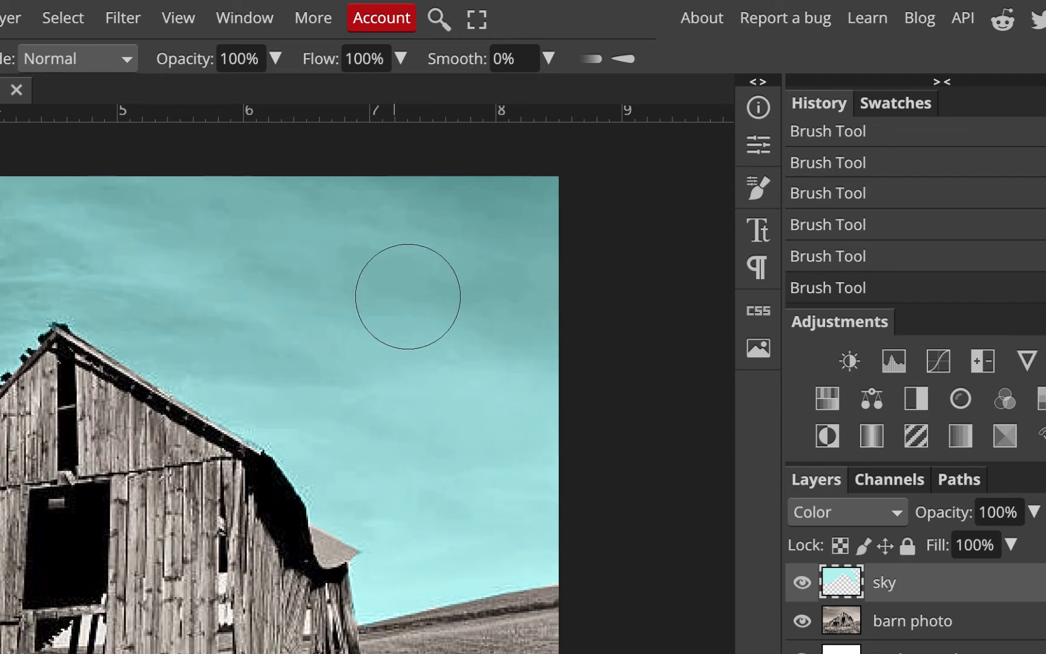
left_click_drag(408, 297, 557, 348)
- Add a new layer above the sky layer and name it grass
scroll(318, 313, "down", 3)
scroll(318, 312, "left", 3)
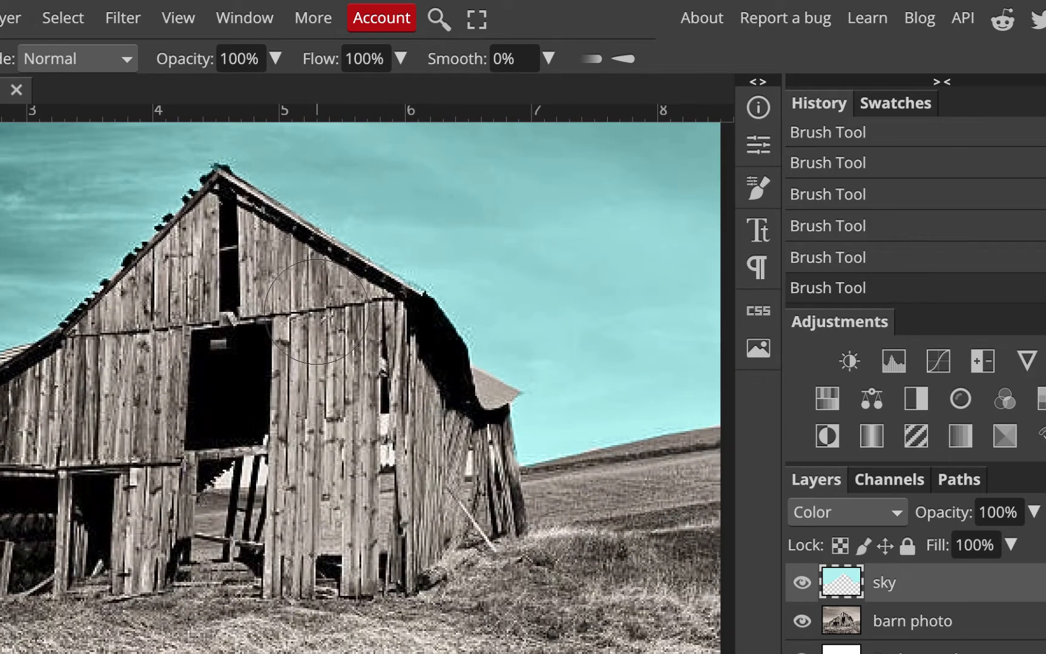
scroll(424, 339, "down", 3)
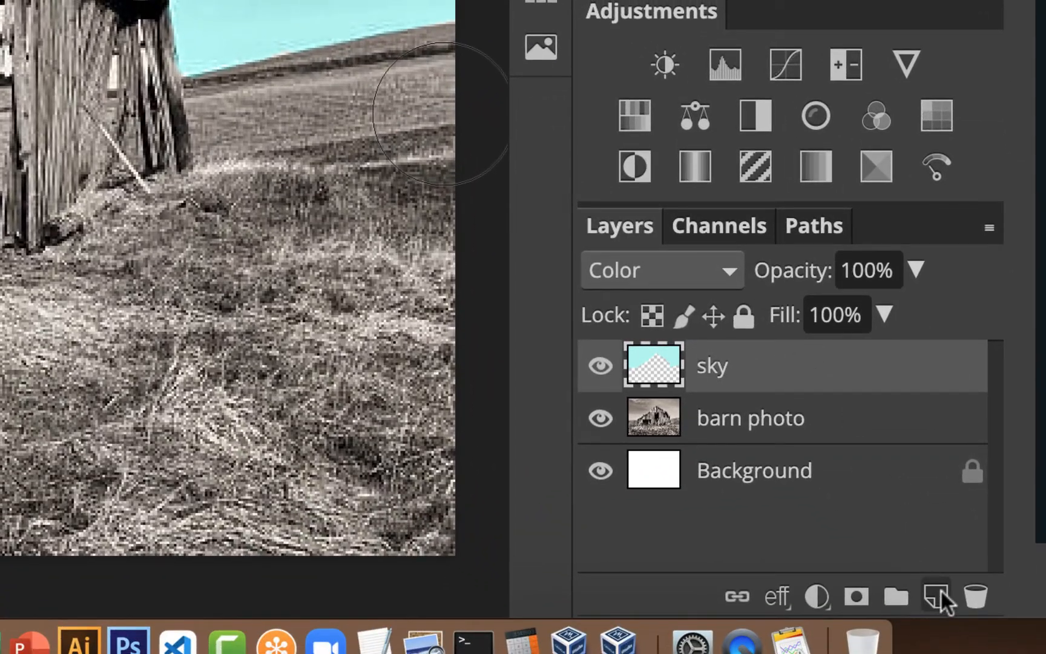
left_click(940, 590)
double_click(751, 367)
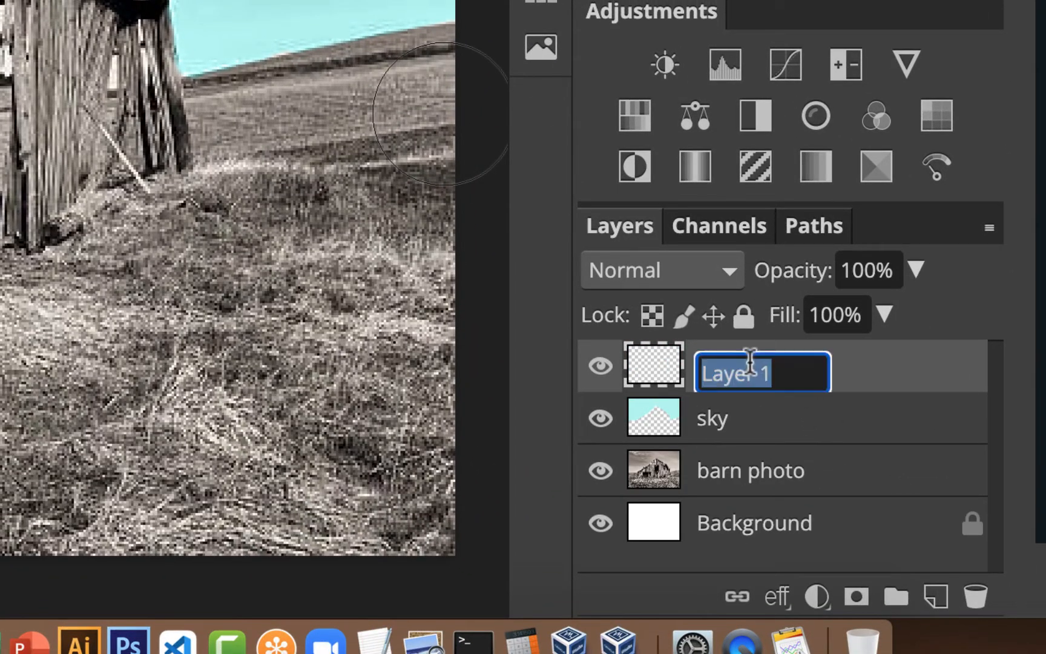
type("grass")
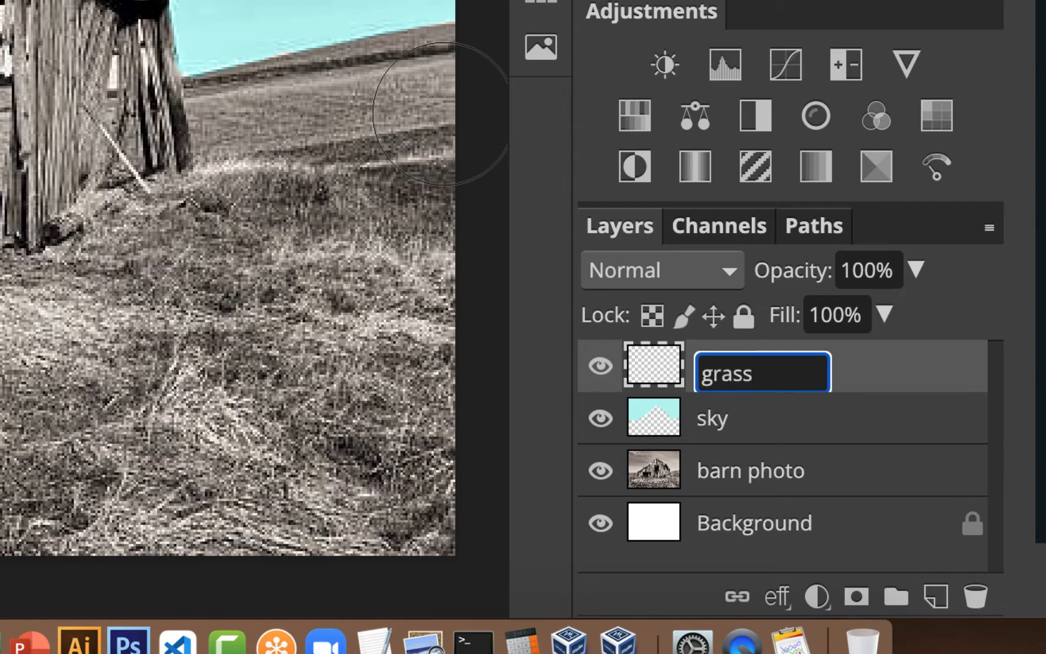
key("Return")
- Set the grass layer's blend mode to Color
left_click(690, 270)
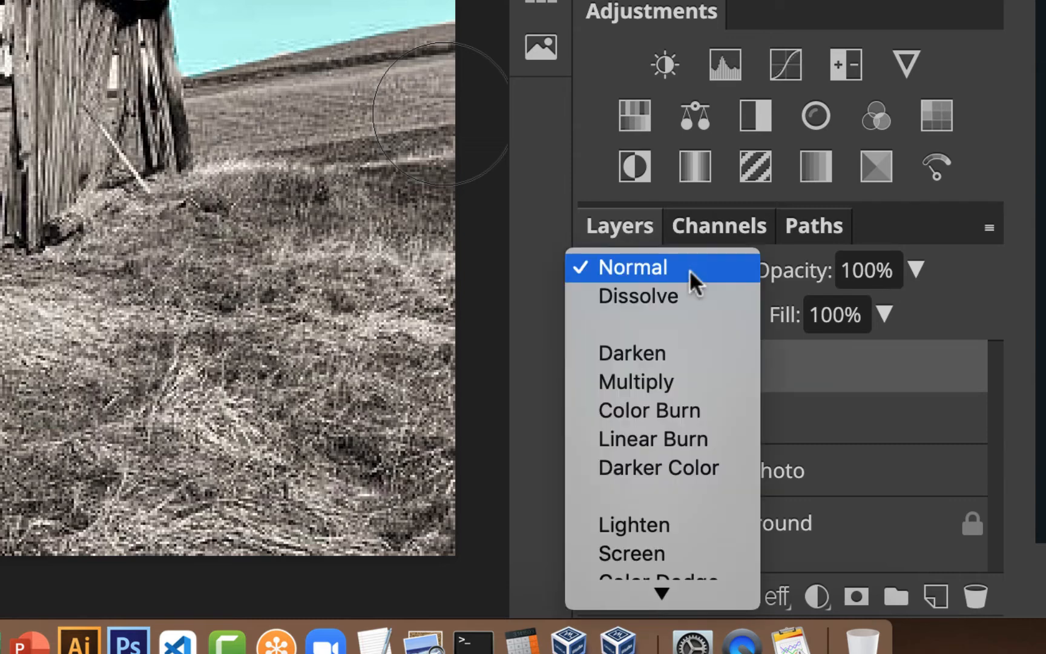
scroll(668, 380, "down", 5)
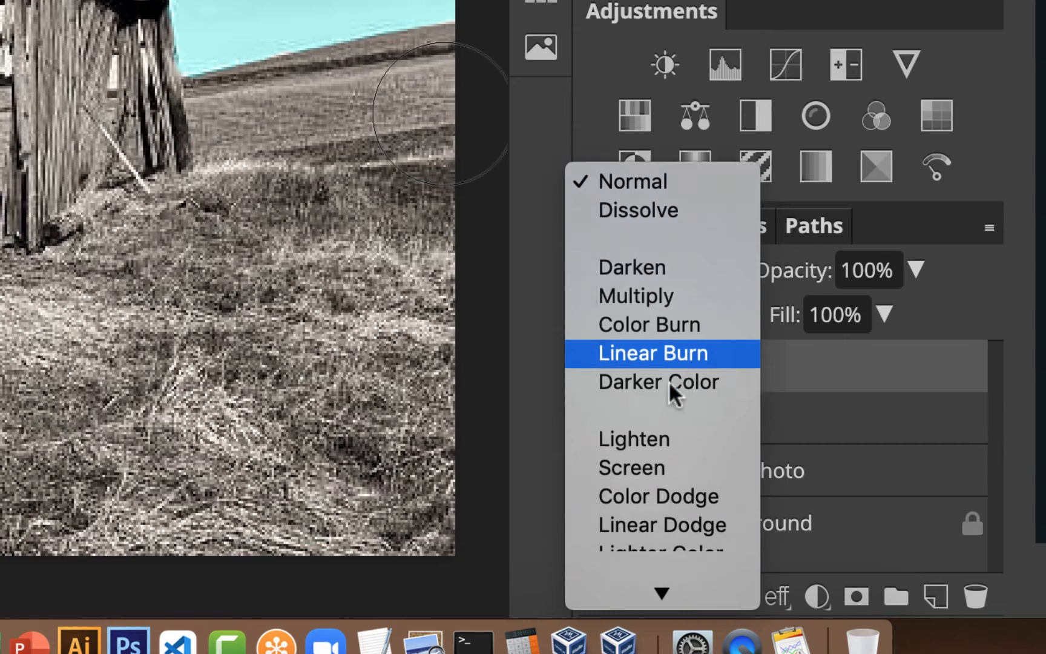
scroll(668, 380, "down", 5)
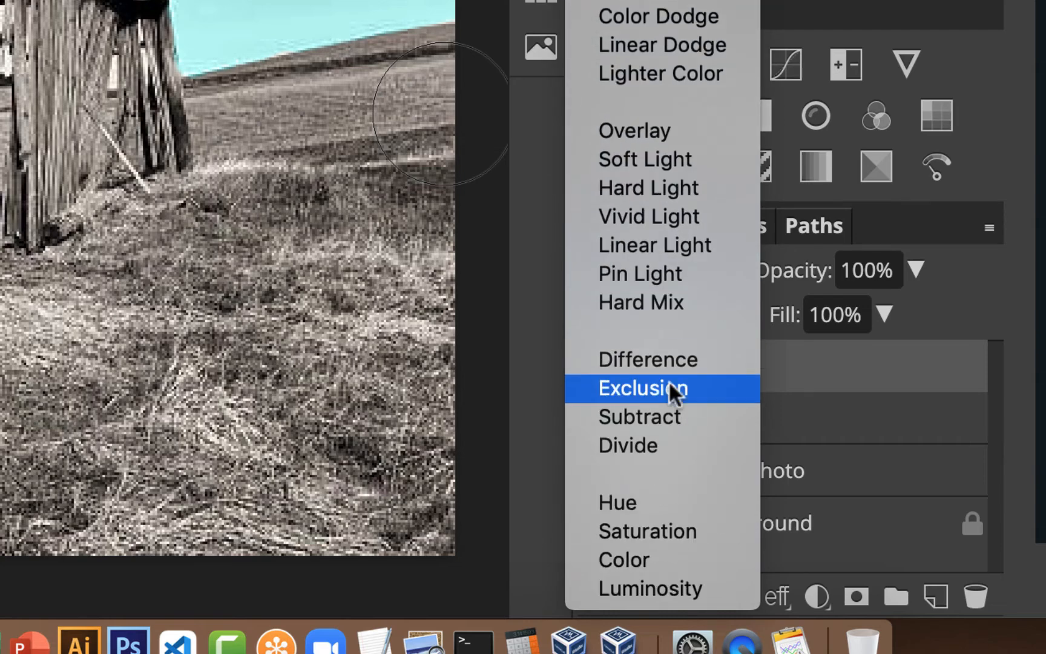
left_click(640, 560)
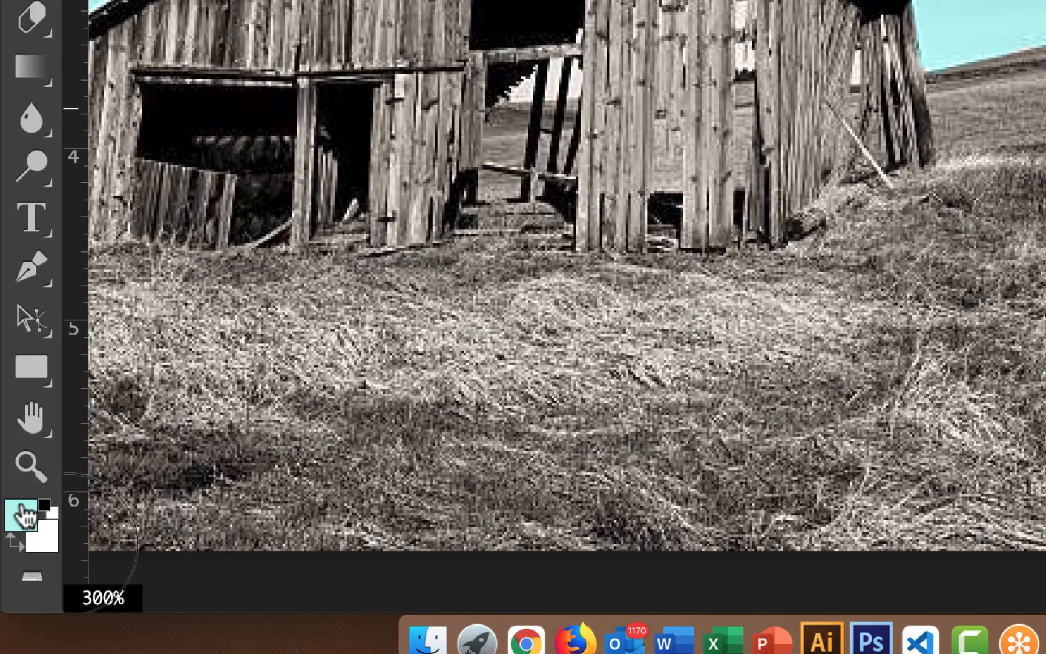
- Set the foreground color to a light green, hex b8eaa5
left_click(20, 514)
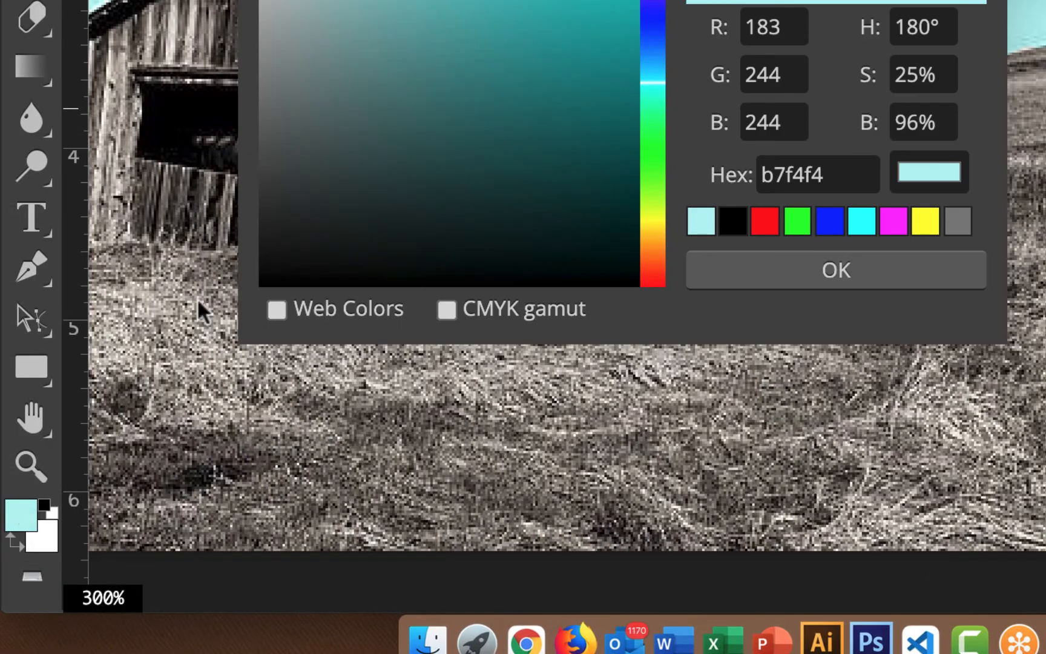
left_click(799, 223)
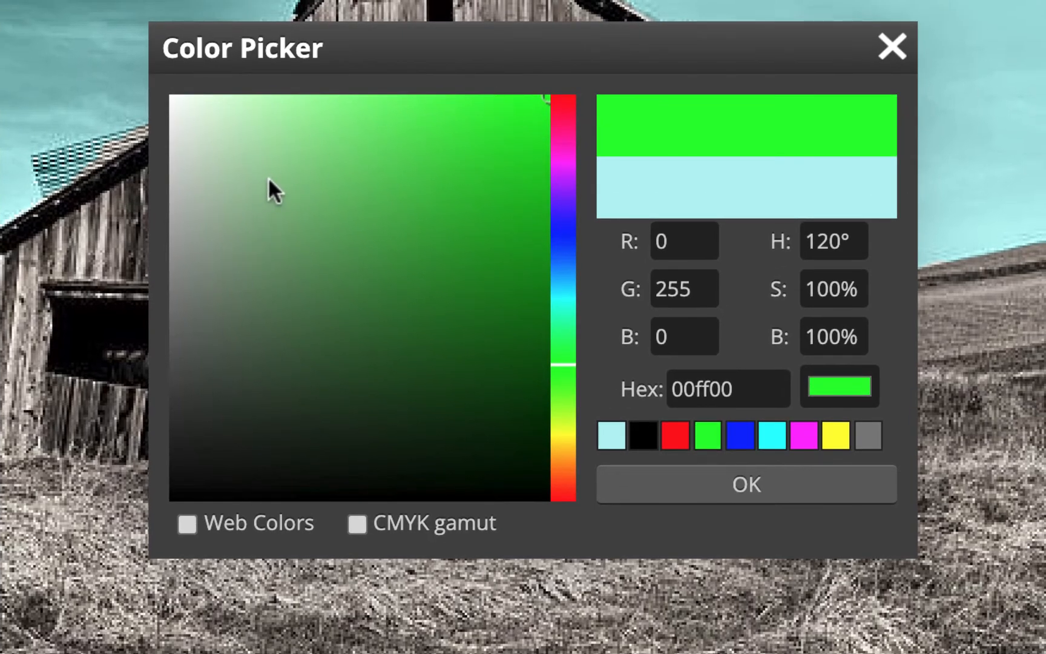
left_click(272, 177)
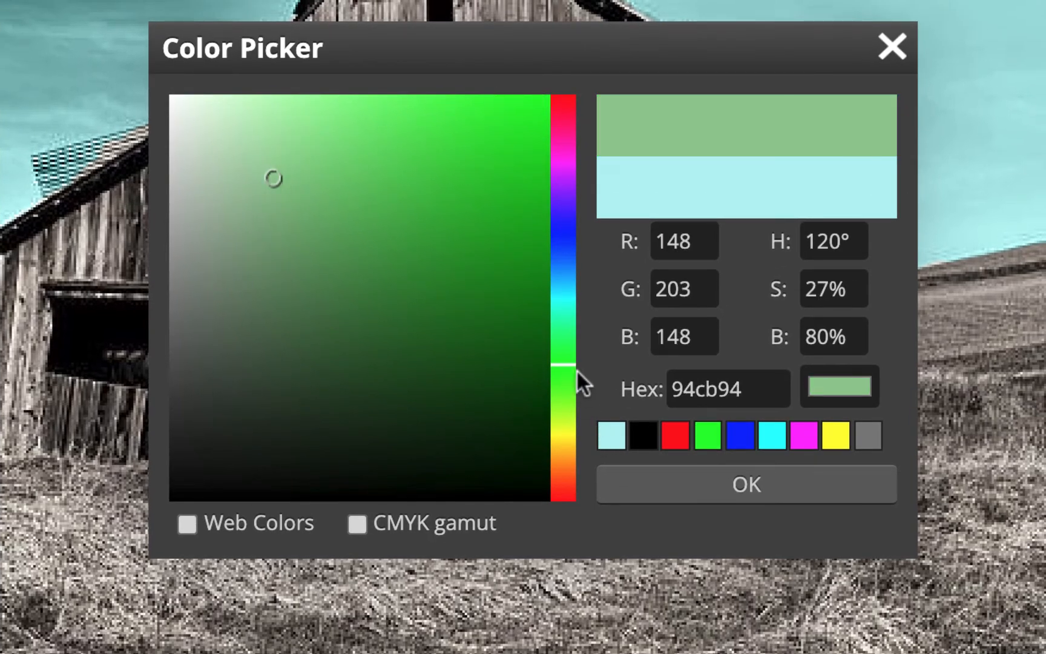
left_click_drag(565, 363, 565, 381)
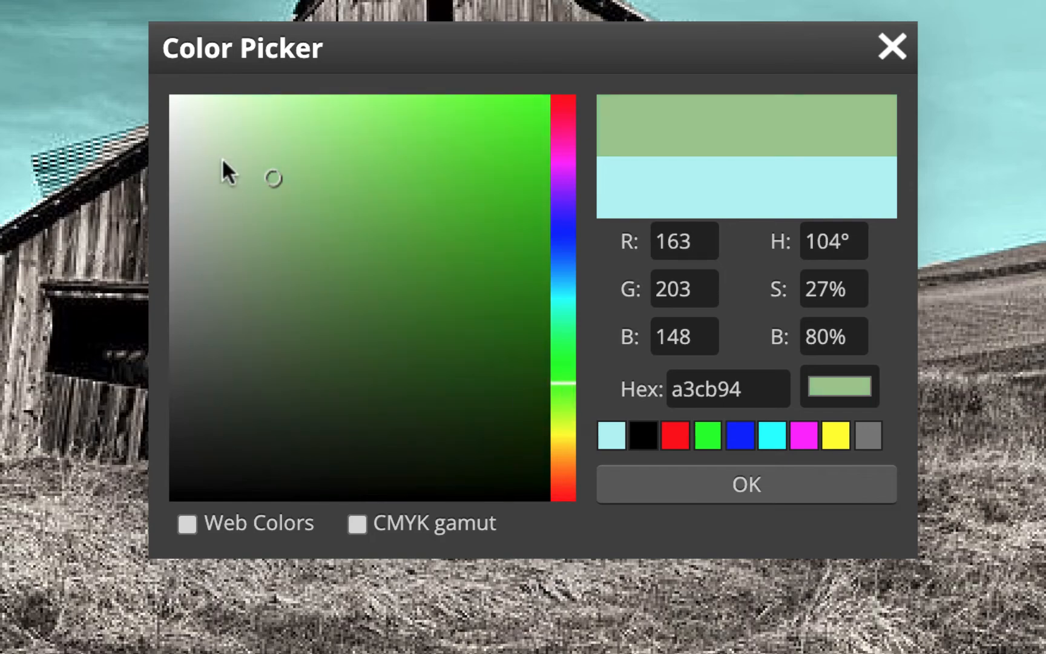
left_click(281, 128)
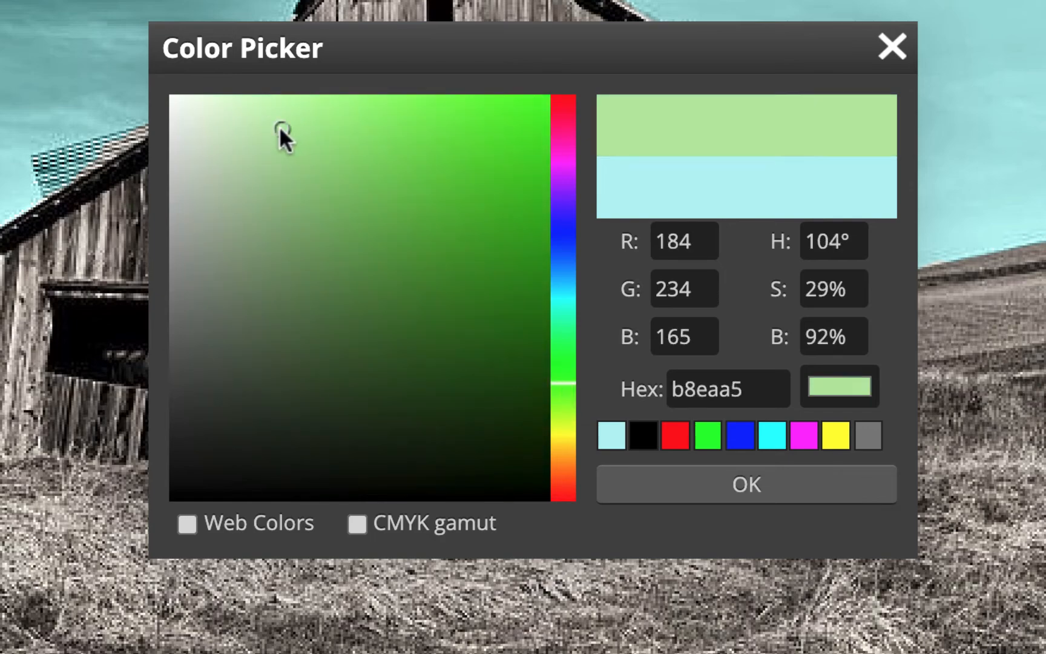
left_click(719, 501)
- Paint the grass and hillside at the photo's right side green, from the lower-right foreground up to the skyline
mouse_move(821, 537)
left_mouse_down()
mouse_move(601, 608)
mouse_move(833, 493)
mouse_move(934, 392)
mouse_move(910, 332)
mouse_move(982, 302)
mouse_move(996, 401)
left_mouse_up()
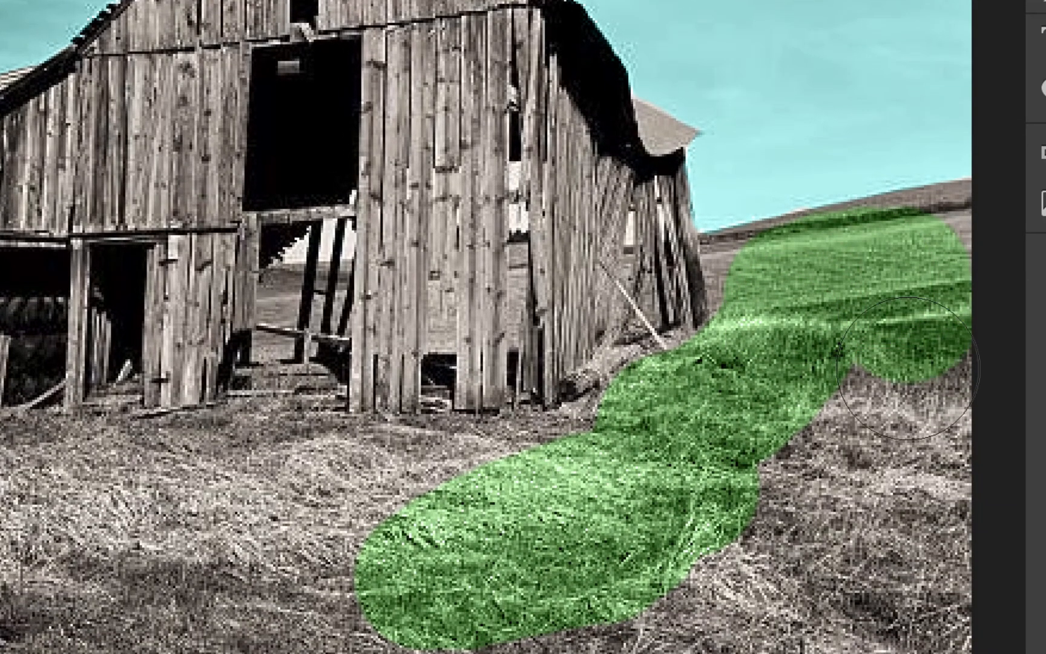
mouse_move(908, 368)
left_mouse_down()
mouse_move(944, 533)
mouse_move(769, 582)
mouse_move(878, 424)
mouse_move(648, 648)
left_mouse_up()
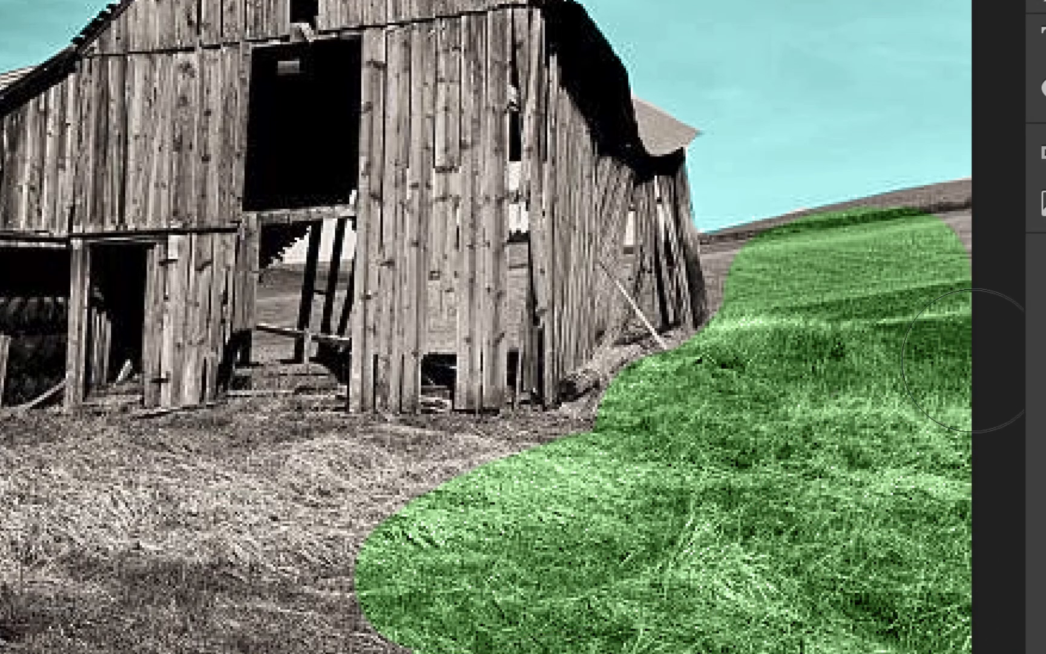
key("ctrl+plus")
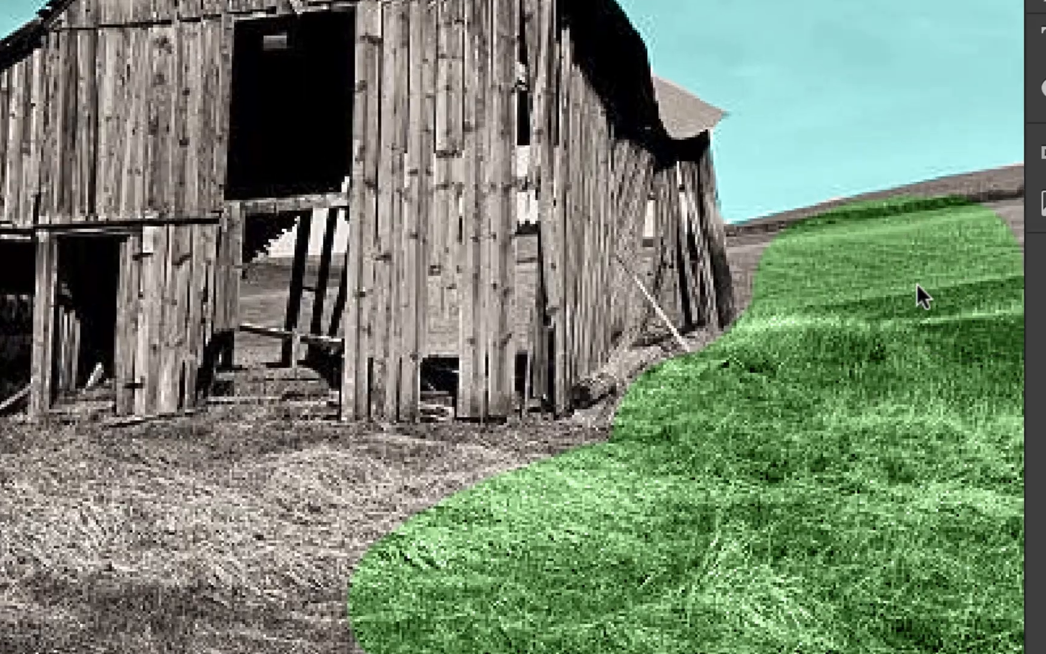
scroll(918, 286, "right", 15)
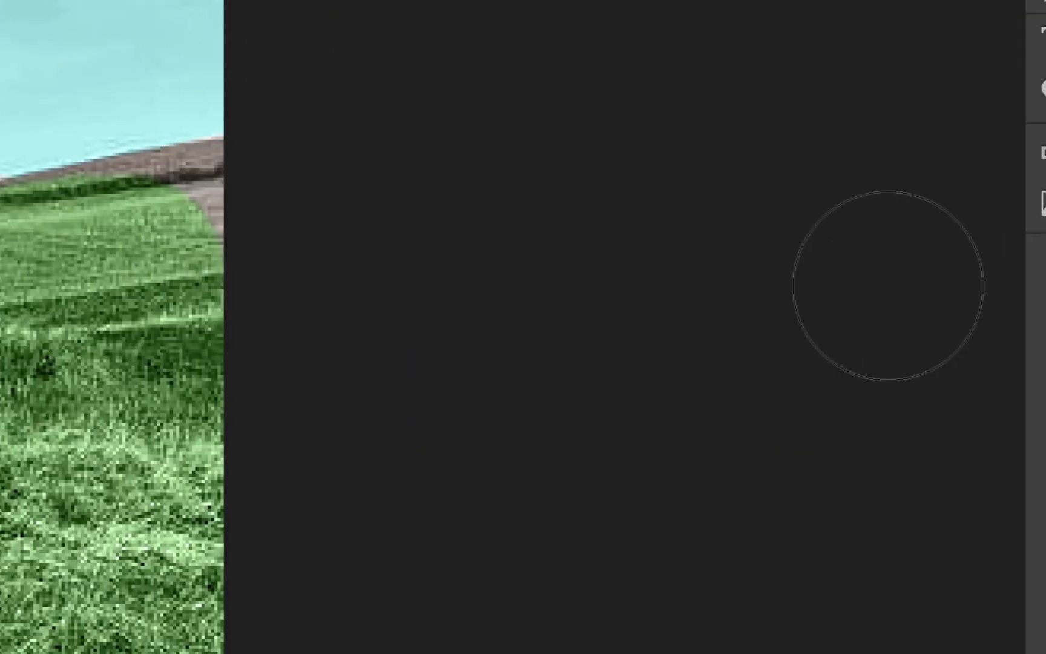
scroll(219, 284, "left", 3)
scroll(219, 284, "left", 2)
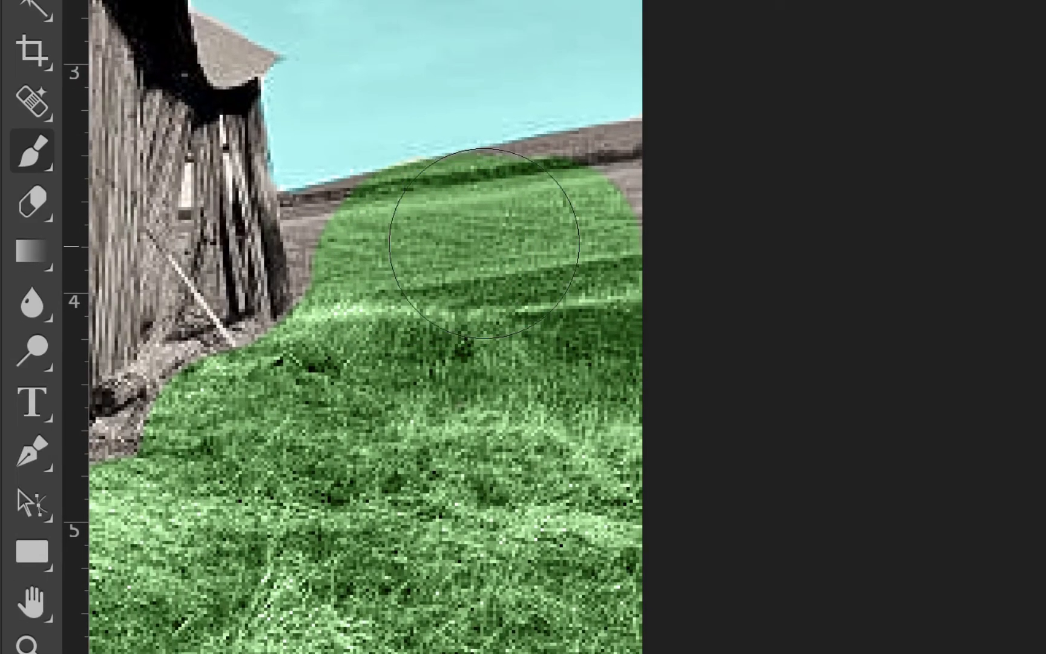
mouse_move(484, 243)
left_mouse_down()
mouse_move(532, 235)
mouse_move(483, 234)
mouse_move(444, 273)
left_mouse_up()
- Shrink the brush and paint the unpainted strip of hillside beside the barn's right wall green
key("bracketleft")
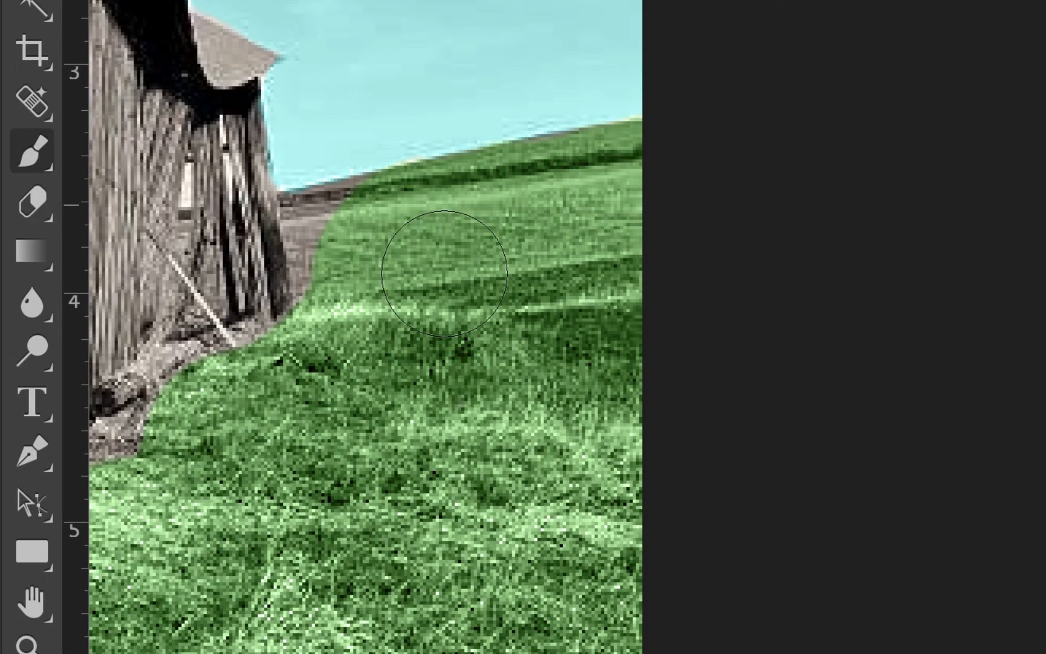
key("bracketleft")
key("bracketleft")
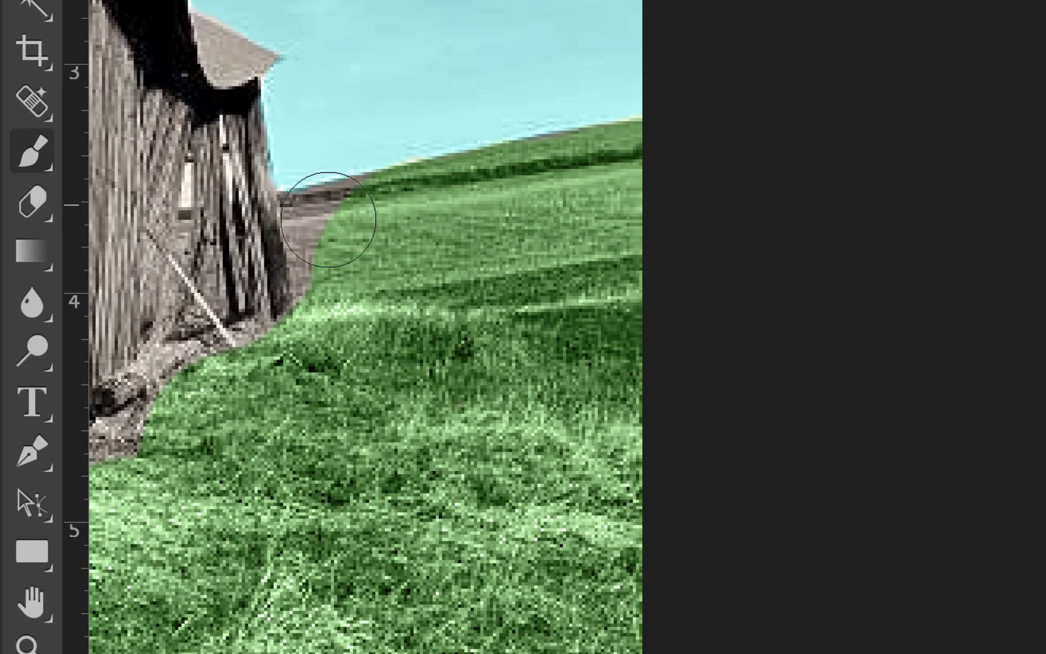
left_click_drag(327, 225, 339, 299)
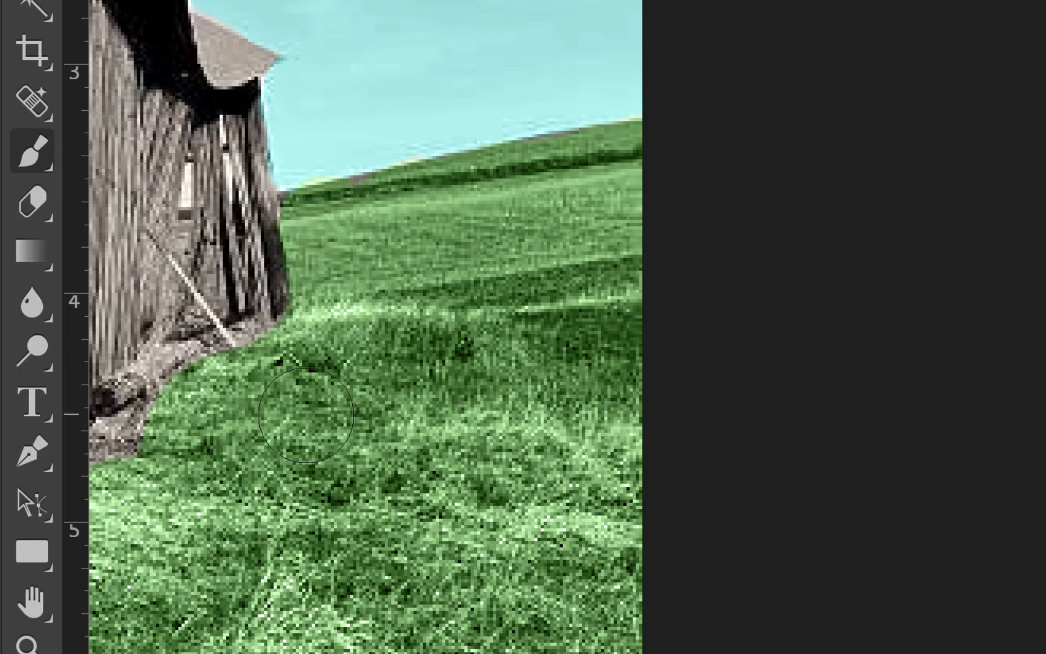
- Paint the remaining grass green along the barn's base, across the foreground and over the hillside at the photo's left edge
scroll(293, 478, "down", 3)
scroll(294, 479, "left", 6)
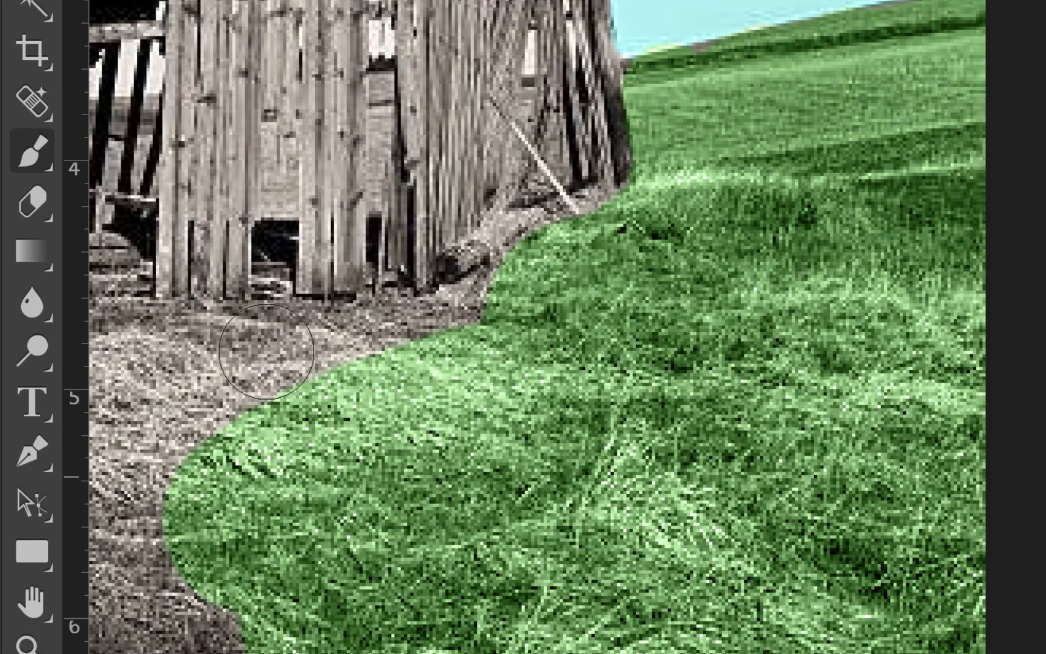
mouse_move(325, 359)
left_mouse_down()
mouse_move(380, 340)
mouse_move(459, 337)
left_mouse_up()
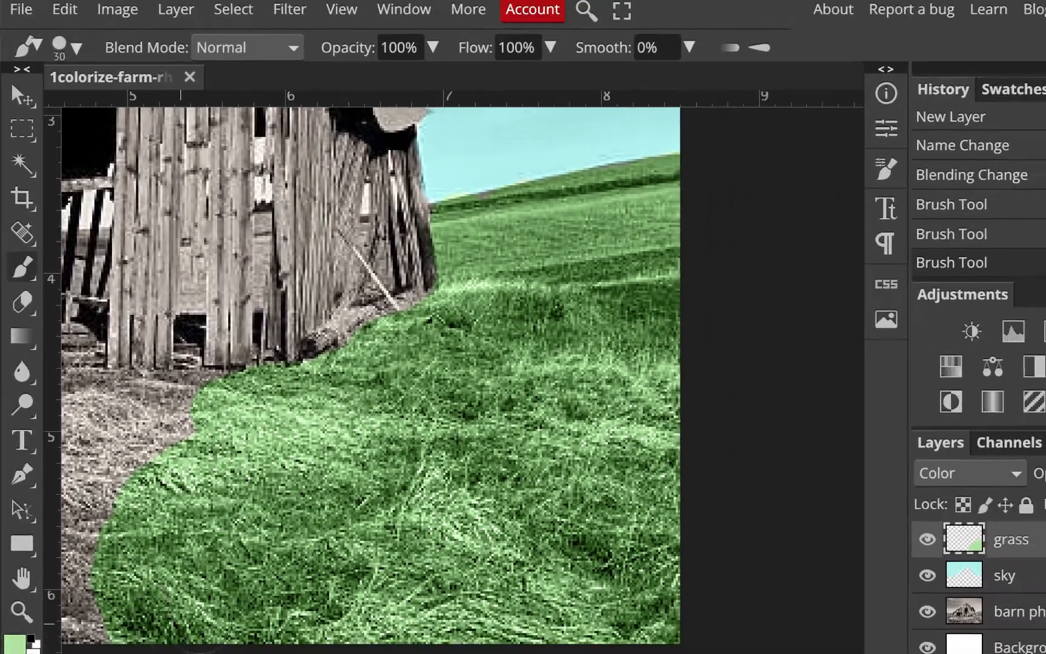
left_click_drag(199, 621, 263, 619)
scroll(263, 619, "left", 10)
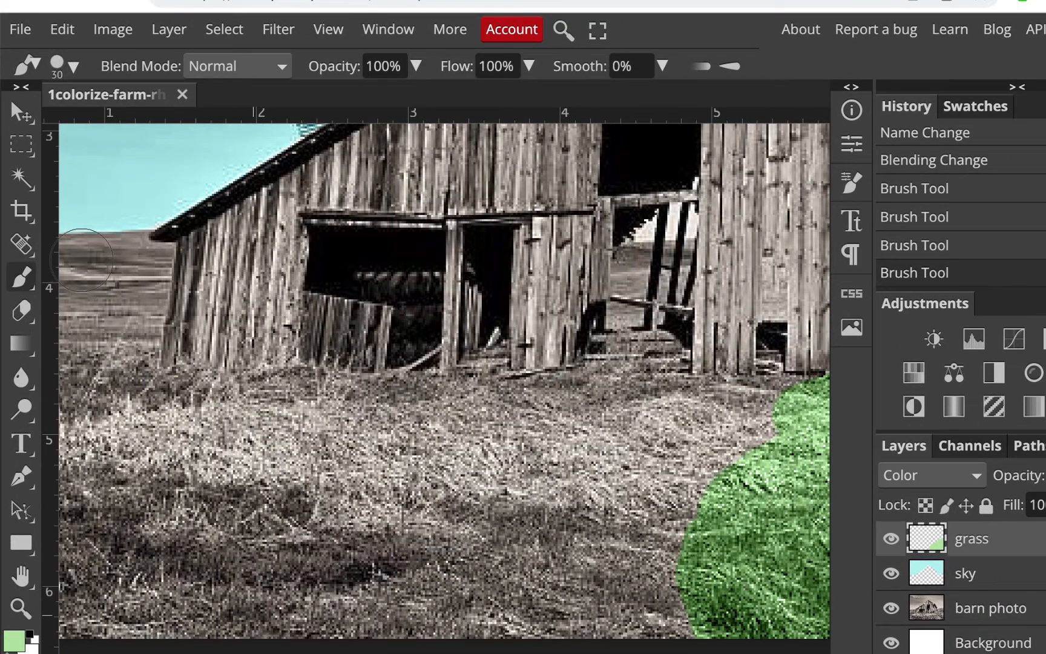
mouse_move(86, 260)
left_mouse_down()
mouse_move(137, 264)
mouse_move(132, 348)
mouse_move(86, 275)
mouse_move(156, 407)
mouse_move(196, 392)
mouse_move(295, 406)
mouse_move(715, 406)
mouse_move(654, 553)
mouse_move(282, 612)
mouse_move(92, 465)
mouse_move(357, 525)
mouse_move(183, 488)
mouse_move(303, 527)
mouse_move(67, 409)
mouse_move(299, 428)
mouse_move(560, 471)
mouse_move(540, 545)
mouse_move(636, 536)
left_mouse_up()
scroll(279, 642, "down", 3)
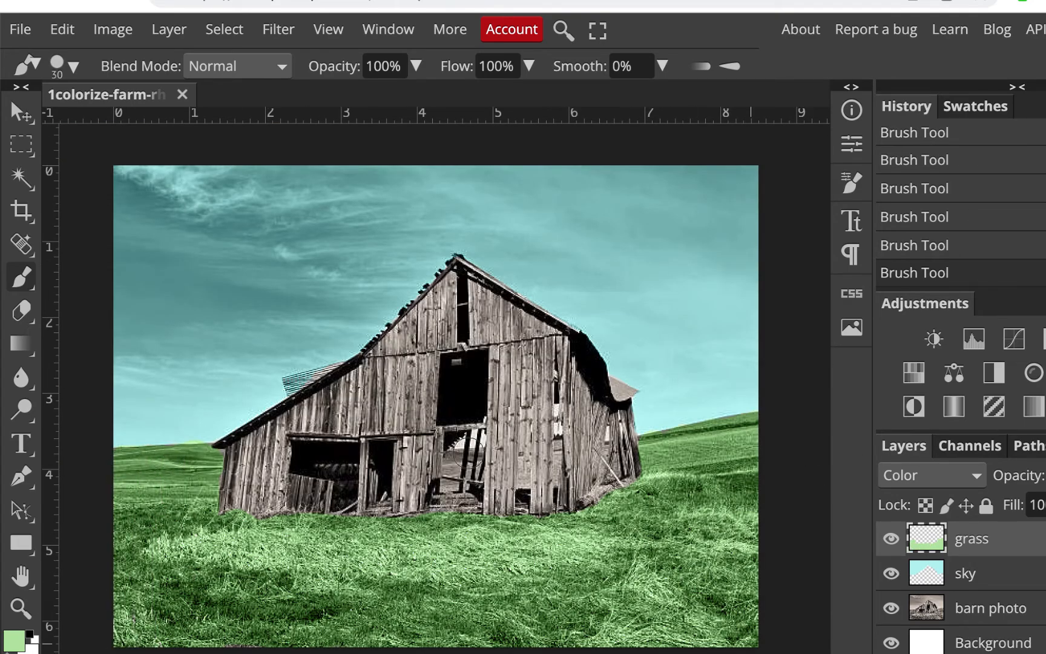
- Select the sky layer and set its blend mode to Normal
scroll(467, 452, "up", 5)
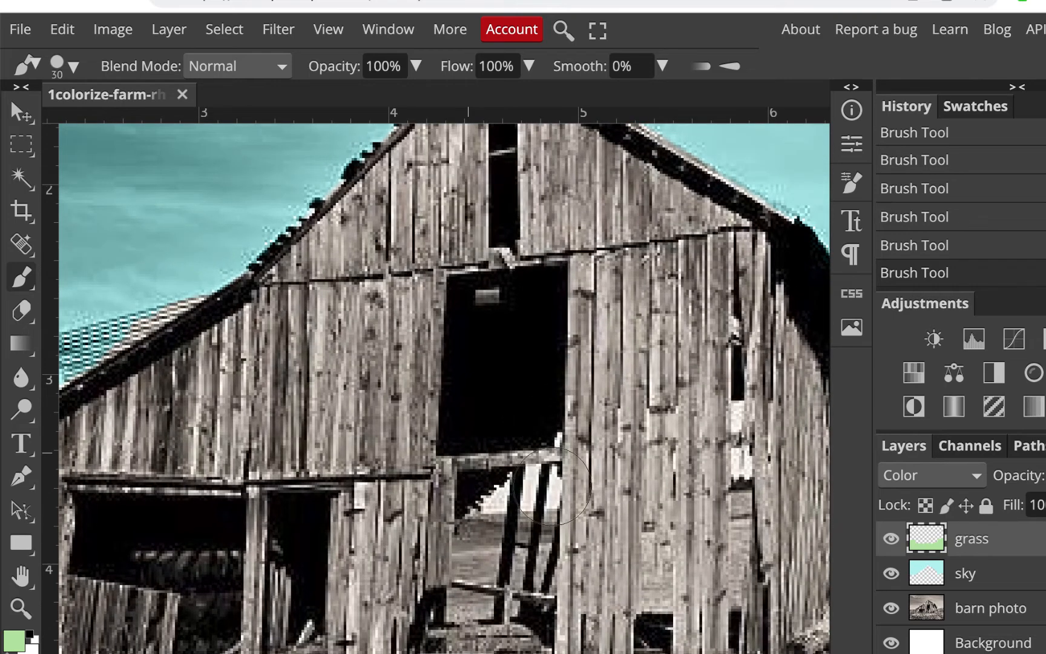
left_click(1003, 581)
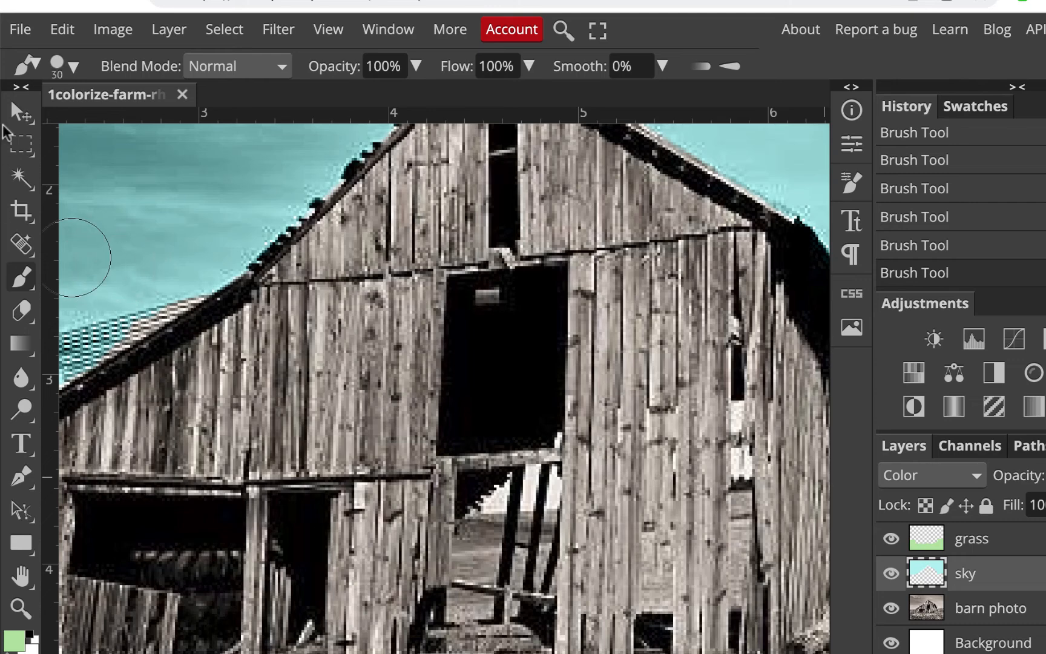
right_click(22, 279)
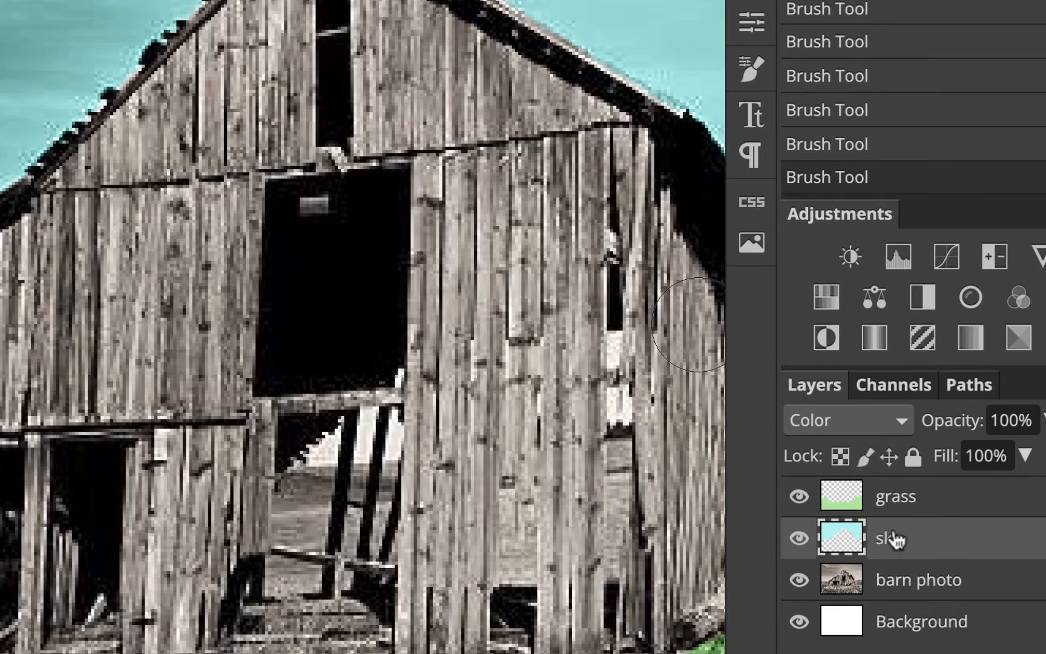
left_click(845, 420)
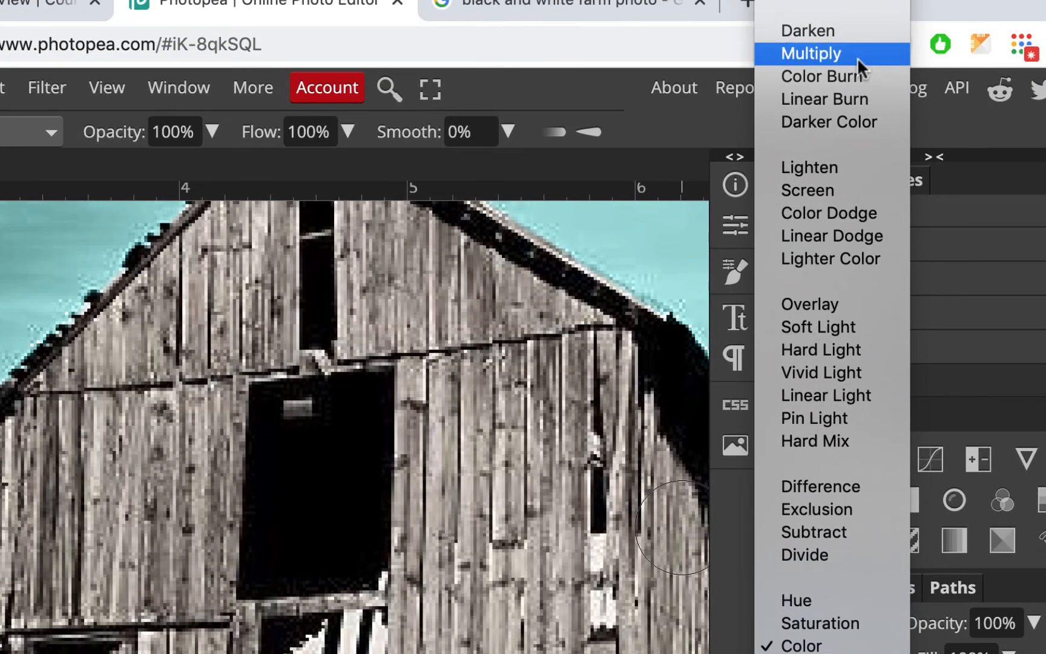
left_click(847, 0)
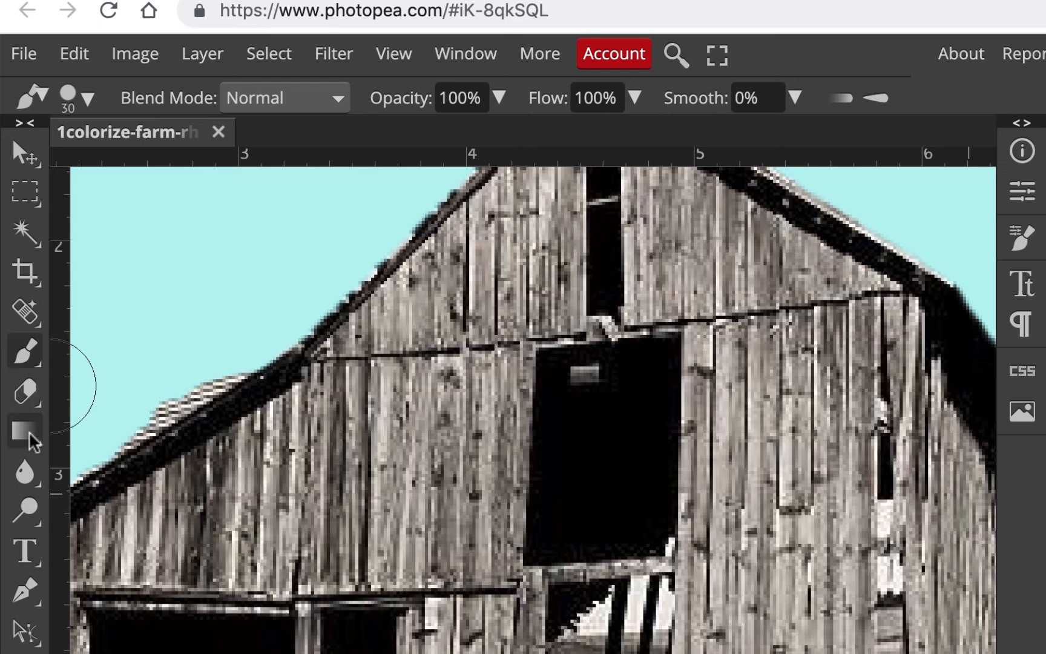
- Switch to the Eyedropper and sample the painted sky's light blue as the foreground color
key("v")
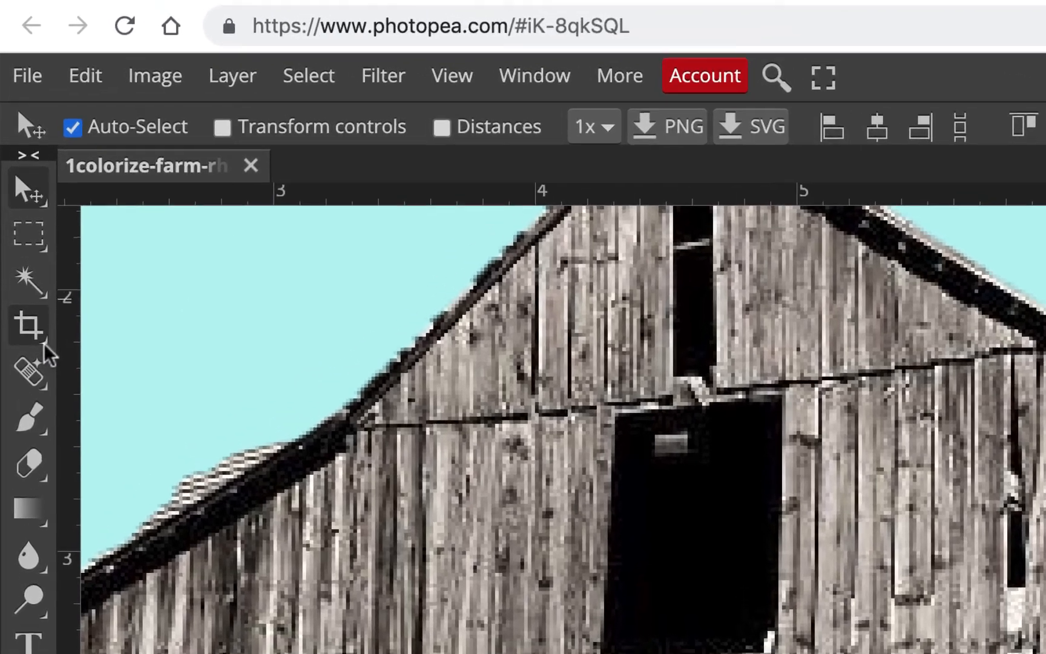
left_click(39, 283)
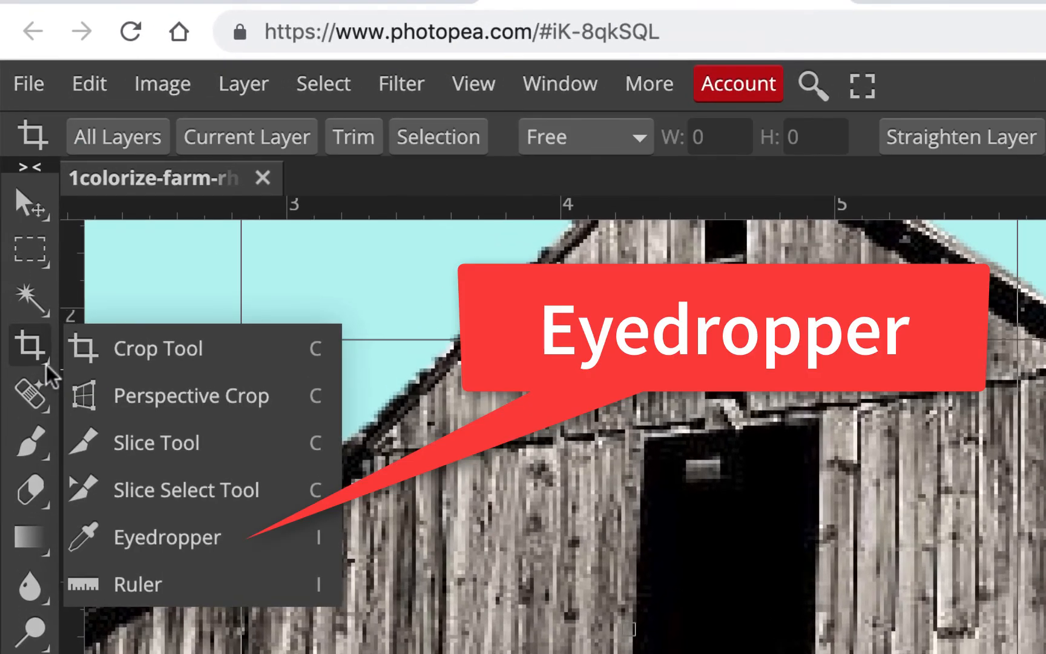
left_click(154, 542)
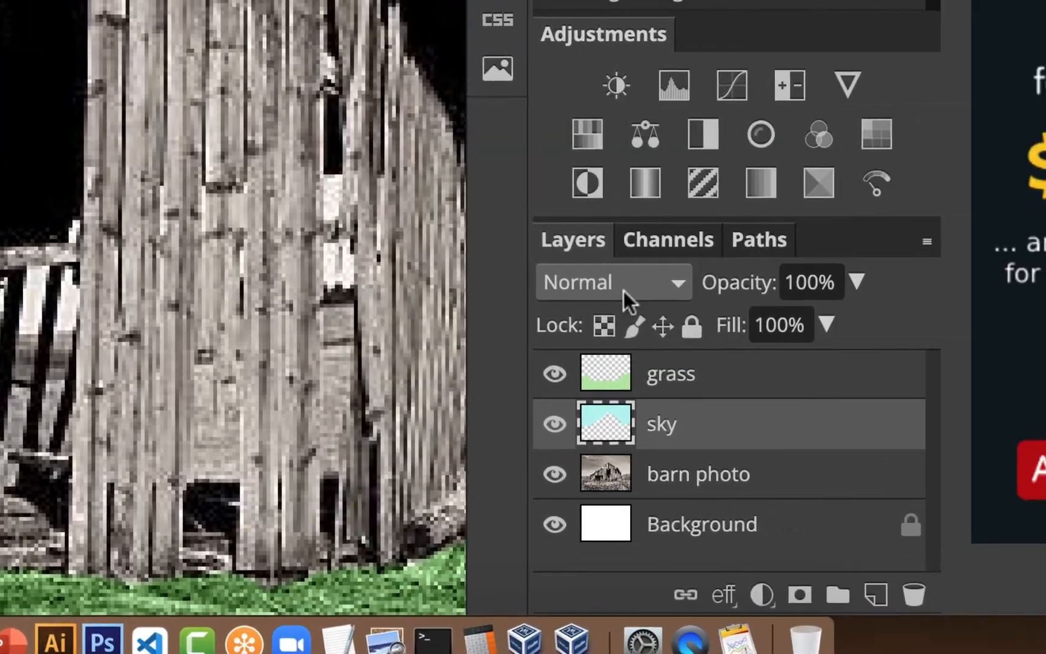
- Set the sky layer's blend mode back to Color
left_click(627, 296)
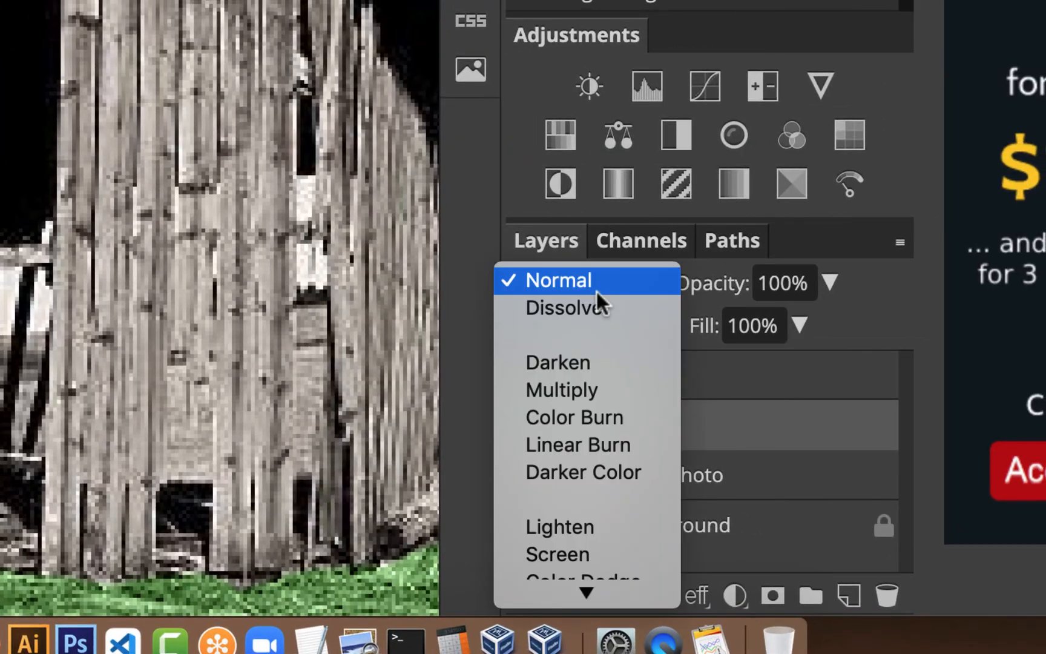
scroll(596, 289, "down", 5)
scroll(595, 289, "down", 5)
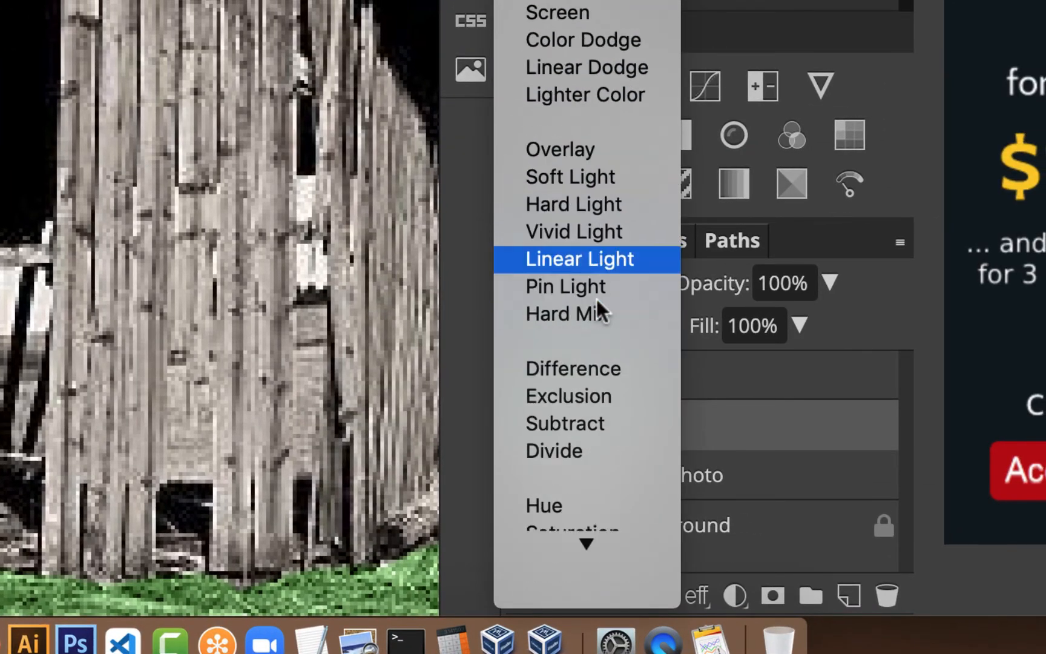
left_click(567, 562)
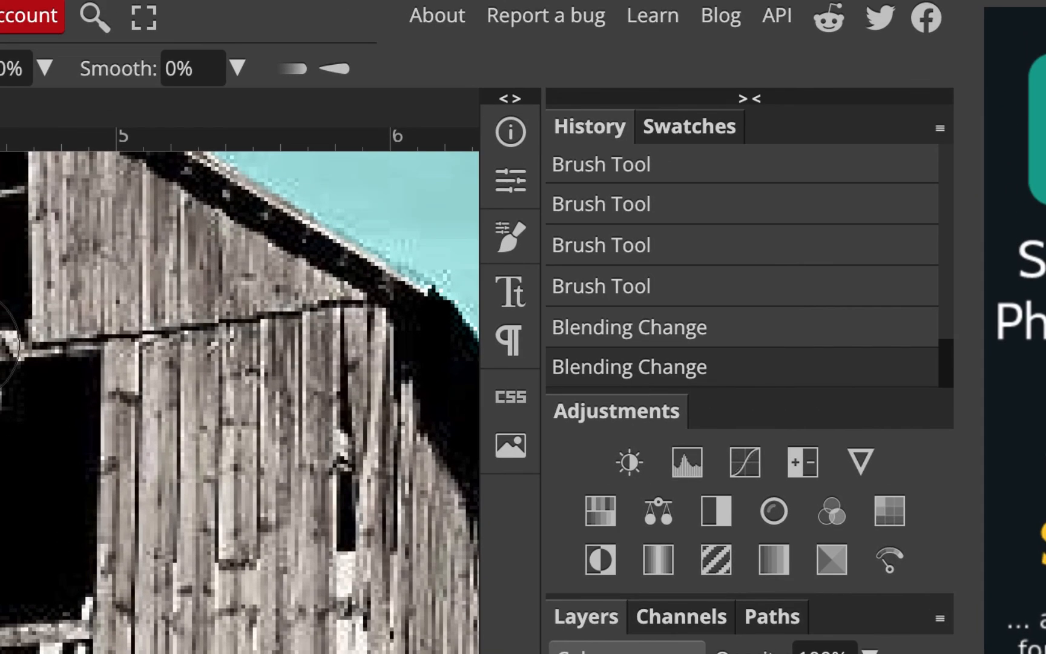
- Define a new swatch from the sampled sky color
left_click(692, 124)
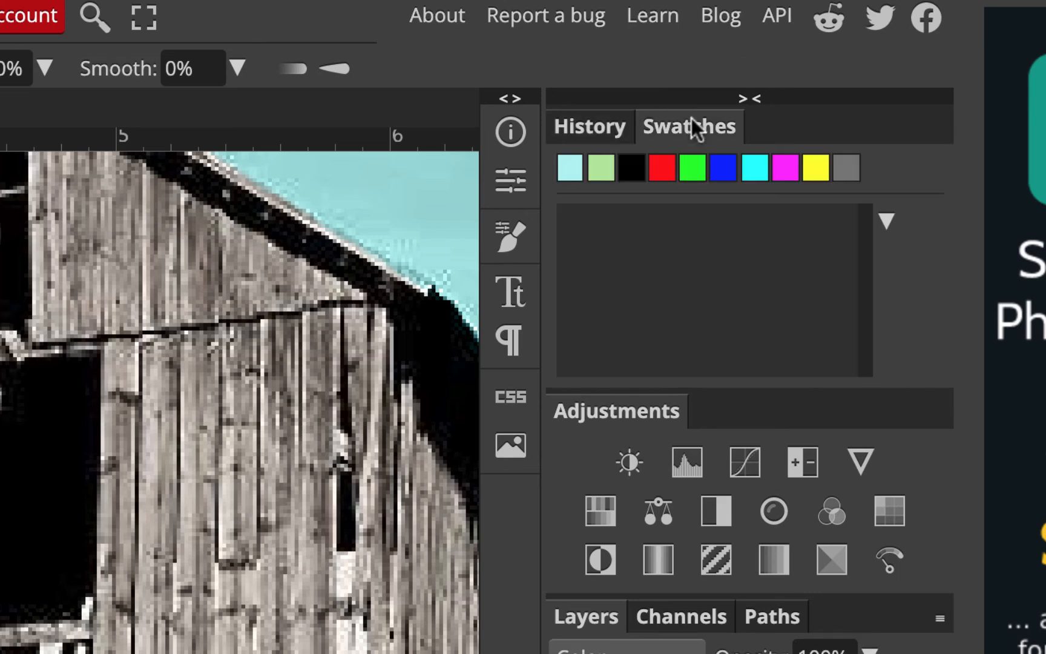
right_click(649, 241)
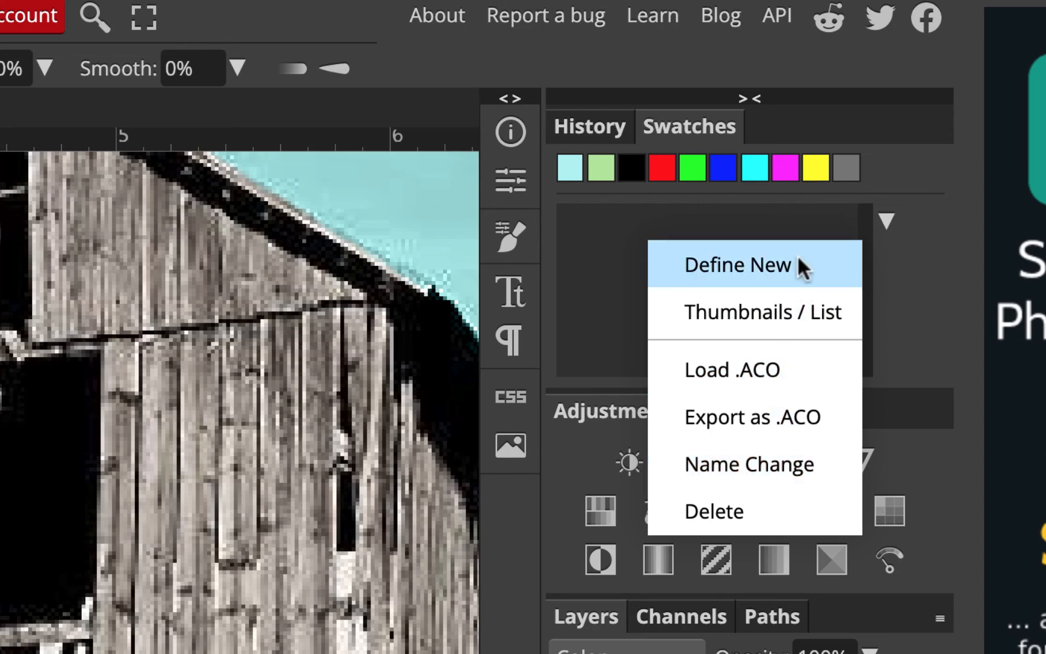
left_click(780, 260)
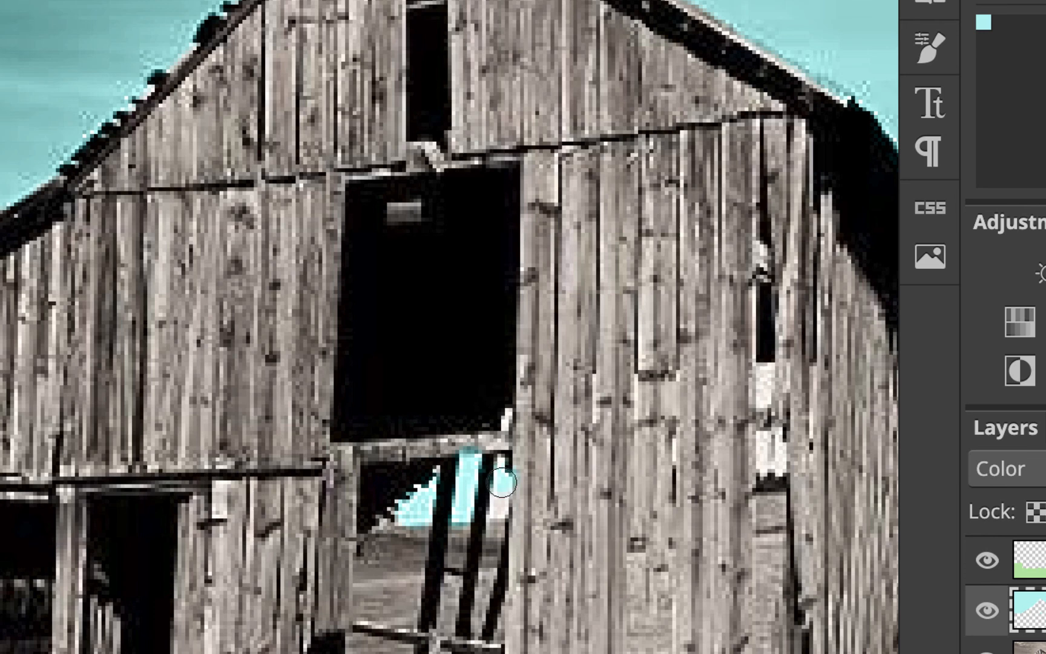
- Paint the sky patches showing through the barn's doorway and the gaps in its right-hand boards light blue
left_click_drag(502, 483, 499, 508)
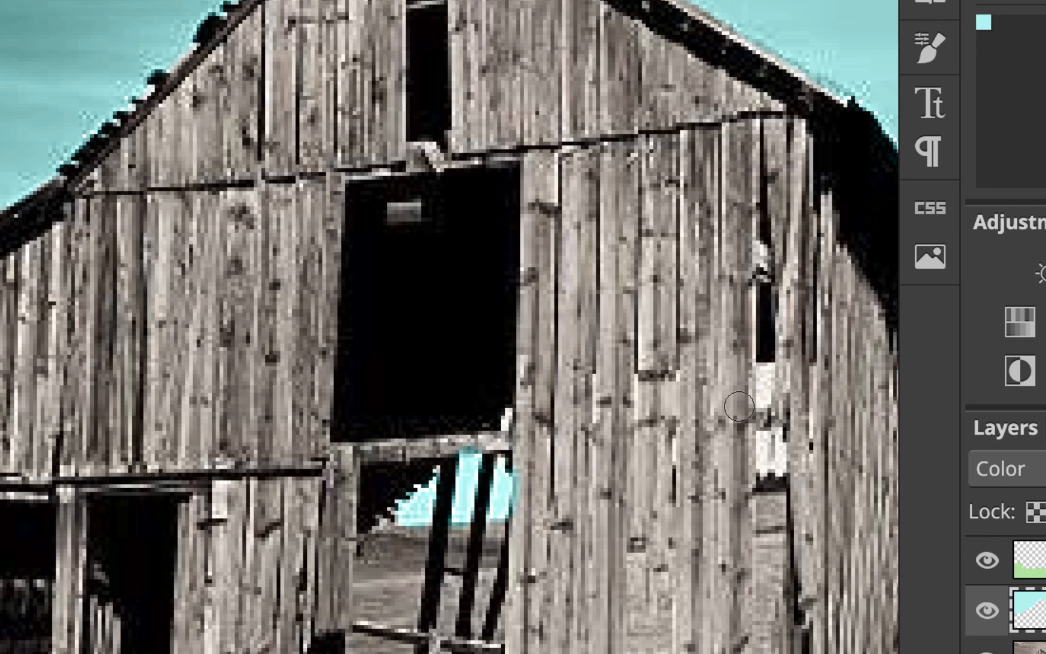
left_click_drag(759, 375, 763, 403)
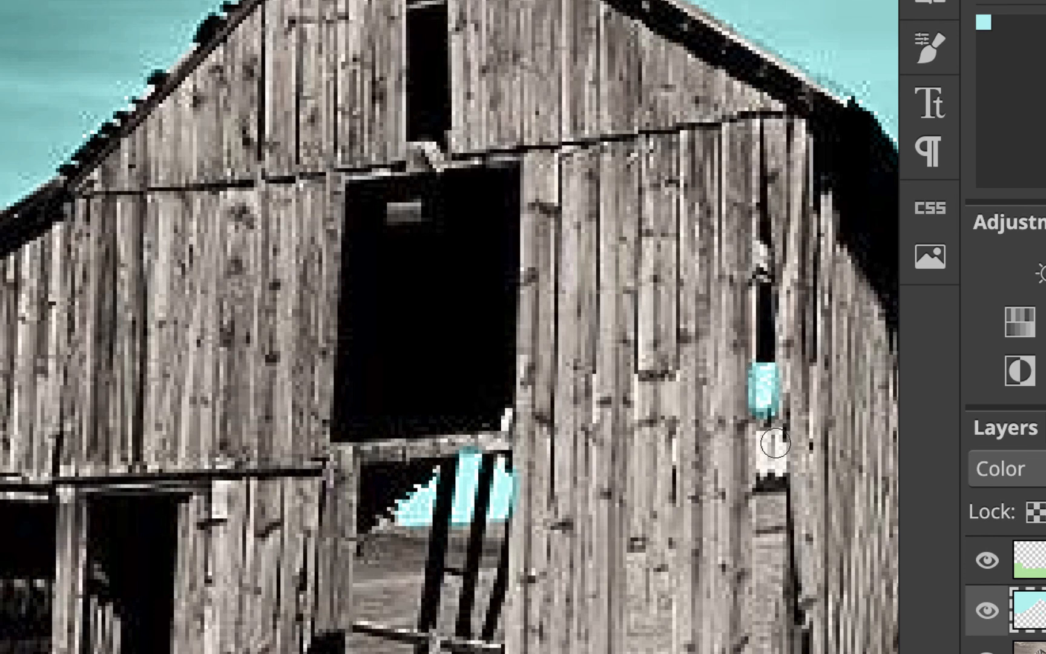
mouse_move(778, 455)
left_mouse_down()
mouse_move(771, 466)
mouse_move(769, 439)
left_mouse_up()
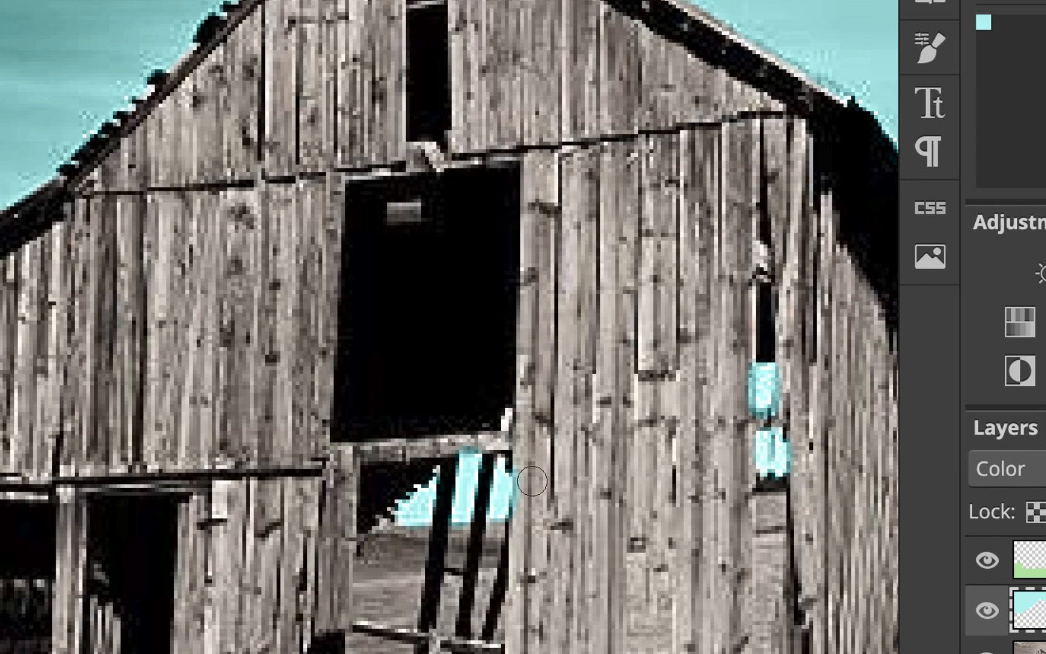
key("ctrl+minus")
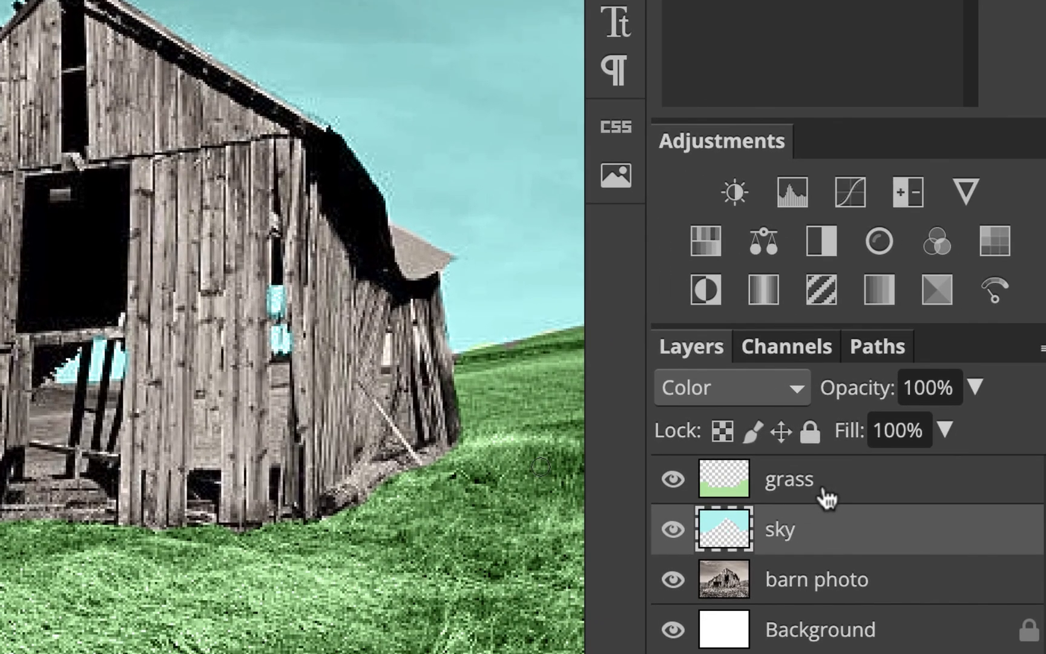
scroll(444, 219, "down", 3)
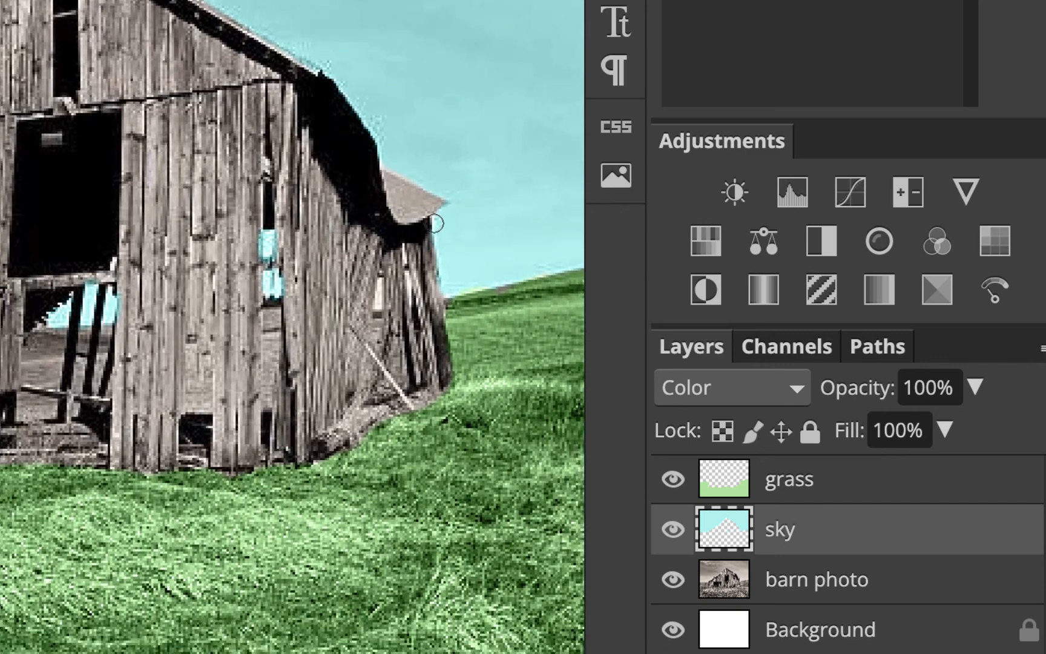